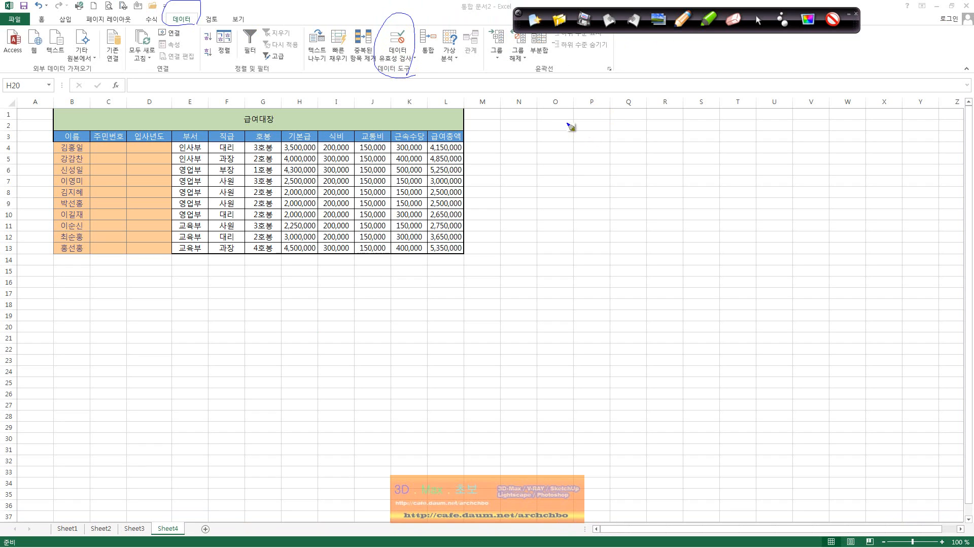
# Handwrite a 데이터 유효성 검사 explanation right of the table and circle the 주민번호 header.
pyautogui.moveTo(567, 115)
pyautogui.mouseDown()
pyautogui.moveTo(569, 144)
pyautogui.moveTo(591, 113)
pyautogui.moveTo(602, 137)
pyautogui.moveTo(637, 127)
pyautogui.moveTo(674, 144)
pyautogui.moveTo(721, 132)
pyautogui.mouseUp()
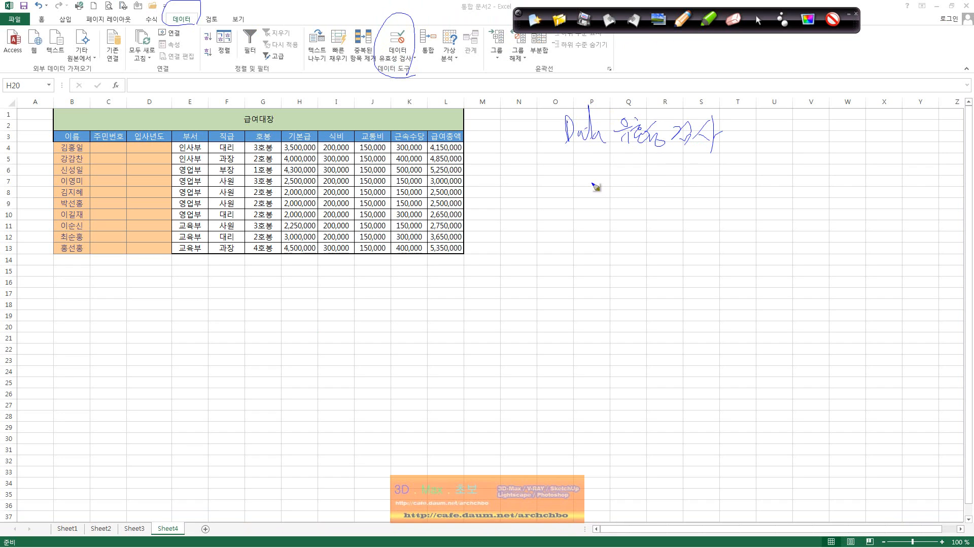
pyautogui.moveTo(576, 160)
pyautogui.mouseDown()
pyautogui.moveTo(591, 172)
pyautogui.moveTo(656, 168)
pyautogui.moveTo(662, 178)
pyautogui.moveTo(724, 159)
pyautogui.moveTo(730, 175)
pyautogui.moveTo(754, 172)
pyautogui.mouseUp()
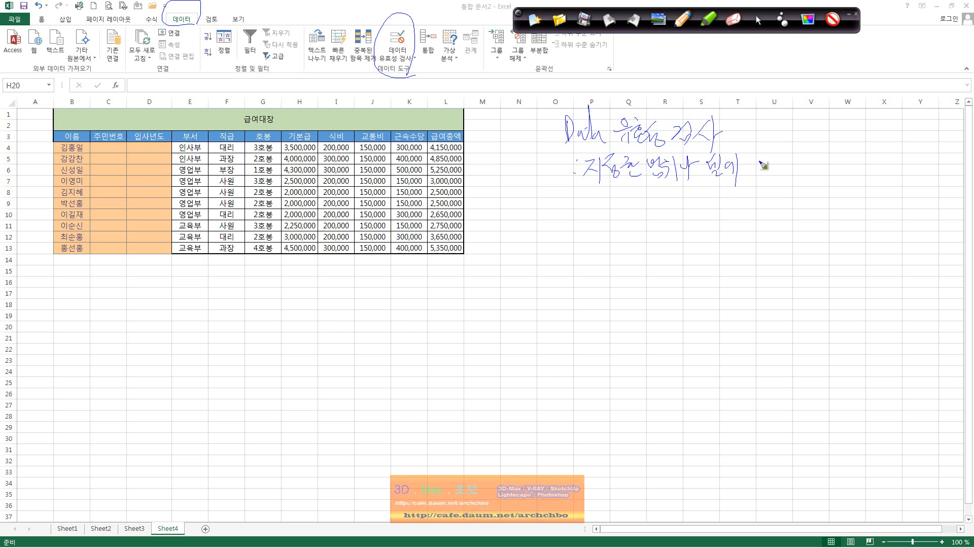
pyautogui.moveTo(766, 159)
pyautogui.mouseDown()
pyautogui.moveTo(772, 170)
pyautogui.moveTo(786, 156)
pyautogui.moveTo(798, 176)
pyautogui.moveTo(837, 163)
pyautogui.moveTo(843, 176)
pyautogui.moveTo(854, 165)
pyautogui.moveTo(877, 172)
pyautogui.moveTo(849, 133)
pyautogui.mouseUp()
pyautogui.moveTo(759, 118)
pyautogui.mouseDown()
pyautogui.moveTo(775, 138)
pyautogui.moveTo(846, 115)
pyautogui.moveTo(873, 116)
pyautogui.moveTo(861, 127)
pyautogui.moveTo(888, 125)
pyautogui.mouseUp()
pyautogui.moveTo(606, 196)
pyautogui.mouseDown()
pyautogui.moveTo(603, 211)
pyautogui.moveTo(619, 217)
pyautogui.moveTo(636, 205)
pyautogui.moveTo(632, 219)
pyautogui.moveTo(636, 195)
pyautogui.moveTo(674, 193)
pyautogui.moveTo(678, 213)
pyautogui.moveTo(729, 206)
pyautogui.moveTo(745, 220)
pyautogui.moveTo(764, 201)
pyautogui.moveTo(818, 225)
pyautogui.moveTo(862, 195)
pyautogui.moveTo(904, 195)
pyautogui.moveTo(899, 210)
pyautogui.moveTo(945, 197)
pyautogui.mouseUp()
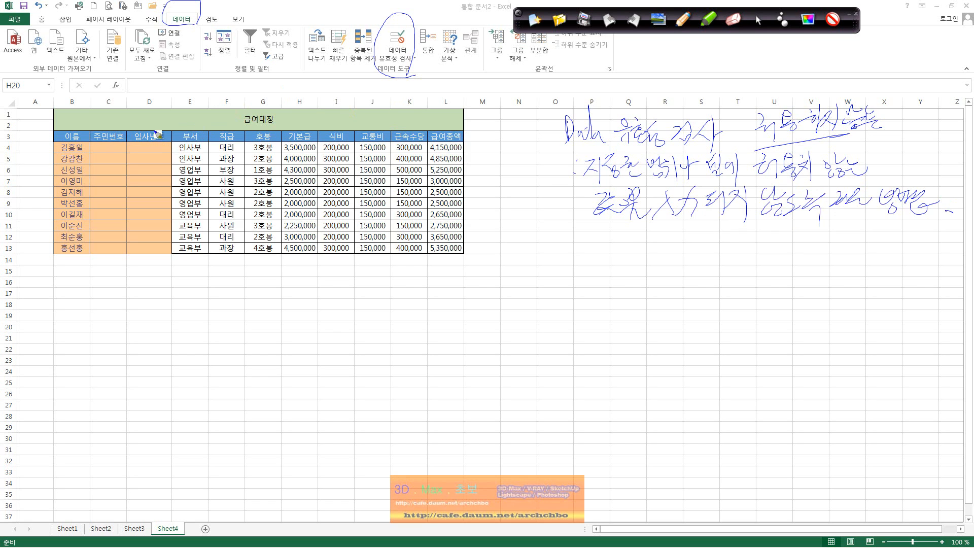
pyautogui.moveTo(121, 147)
pyautogui.mouseDown()
pyautogui.moveTo(110, 124)
pyautogui.moveTo(98, 329)
pyautogui.mouseUp()
pyautogui.moveTo(123, 316)
pyautogui.mouseDown()
pyautogui.moveTo(186, 309)
pyautogui.moveTo(220, 321)
pyautogui.mouseUp()
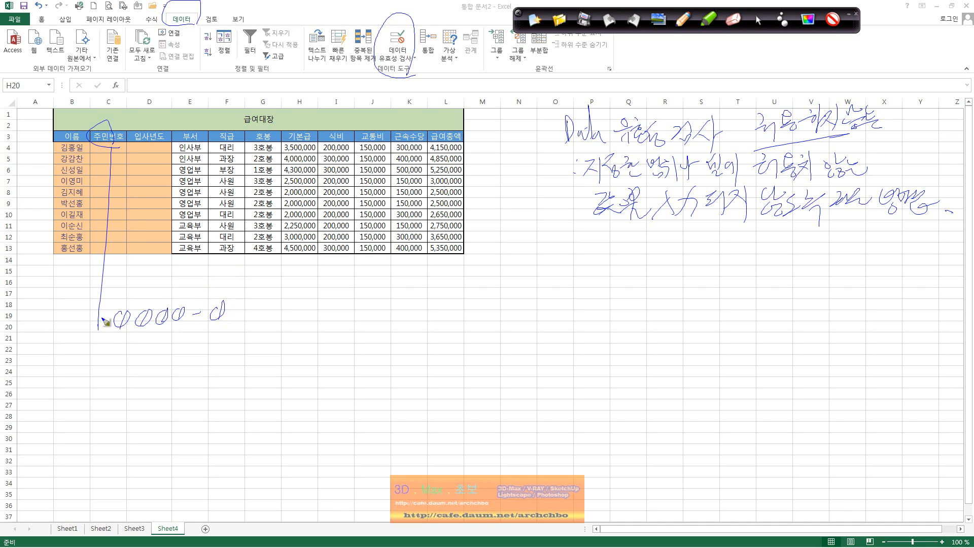
pyautogui.moveTo(104, 321)
pyautogui.mouseDown()
pyautogui.moveTo(109, 336)
pyautogui.moveTo(86, 339)
pyautogui.mouseUp()
pyautogui.moveTo(131, 327); pyautogui.dragTo(130, 333)
pyautogui.moveTo(238, 300); pyautogui.dragTo(321, 297)
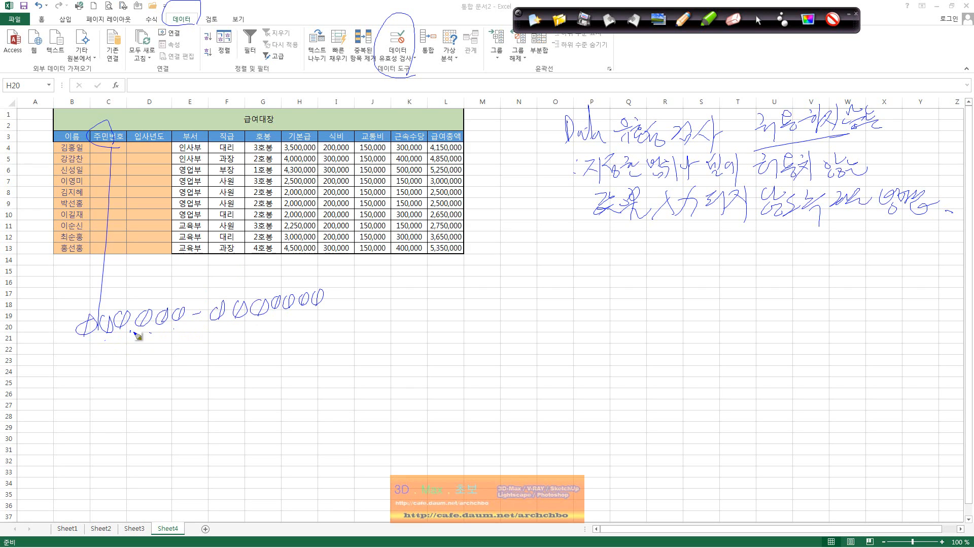
pyautogui.moveTo(92, 339); pyautogui.dragTo(186, 321)
pyautogui.moveTo(160, 330); pyautogui.dragTo(157, 348)
pyautogui.moveTo(219, 336); pyautogui.dragTo(323, 306)
pyautogui.moveTo(263, 332); pyautogui.dragTo(264, 350)
pyautogui.moveTo(198, 331)
pyautogui.mouseDown()
pyautogui.moveTo(197, 346)
pyautogui.moveTo(277, 325)
pyautogui.mouseUp()
# Note the total length of 14자 beside the sketch with a short explanation.
pyautogui.moveTo(223, 378); pyautogui.dragTo(208, 394)
pyautogui.moveTo(223, 386)
pyautogui.mouseDown()
pyautogui.moveTo(237, 372)
pyautogui.moveTo(252, 387)
pyautogui.moveTo(256, 374)
pyautogui.moveTo(292, 385)
pyautogui.moveTo(309, 363)
pyautogui.mouseUp()
pyautogui.moveTo(299, 370)
pyautogui.mouseDown()
pyautogui.moveTo(306, 378)
pyautogui.moveTo(320, 361)
pyautogui.mouseUp()
pyautogui.moveTo(318, 369)
pyautogui.mouseDown()
pyautogui.moveTo(318, 382)
pyautogui.moveTo(314, 368)
pyautogui.moveTo(341, 366)
pyautogui.moveTo(342, 377)
pyautogui.mouseUp()
pyautogui.moveTo(353, 364); pyautogui.dragTo(356, 363)
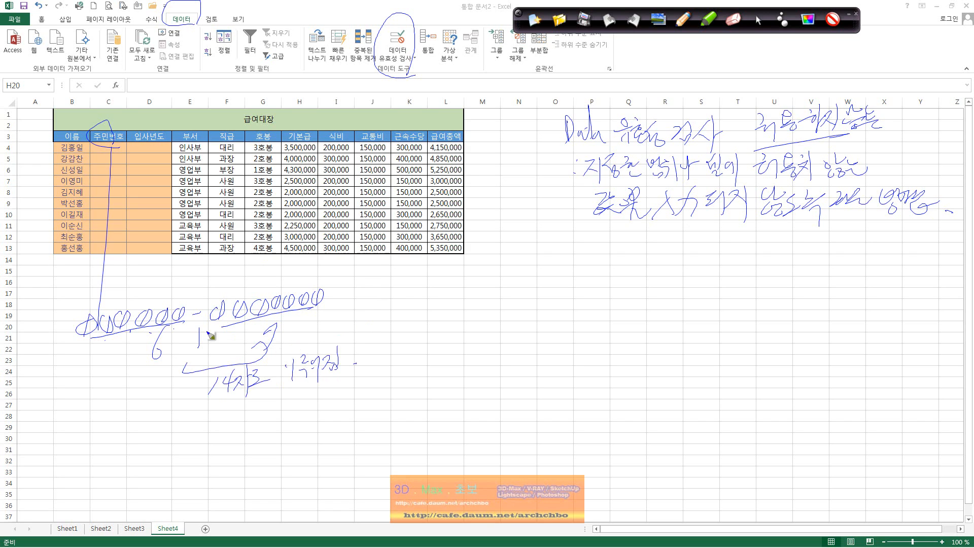
pyautogui.moveTo(145, 328); pyautogui.dragTo(146, 404)
pyautogui.moveTo(191, 294); pyautogui.dragTo(191, 292)
# Circle the 입사년도 header and handwrite example hire years below.
pyautogui.moveTo(148, 152)
pyautogui.mouseDown()
pyautogui.moveTo(171, 142)
pyautogui.moveTo(163, 152)
pyautogui.mouseUp()
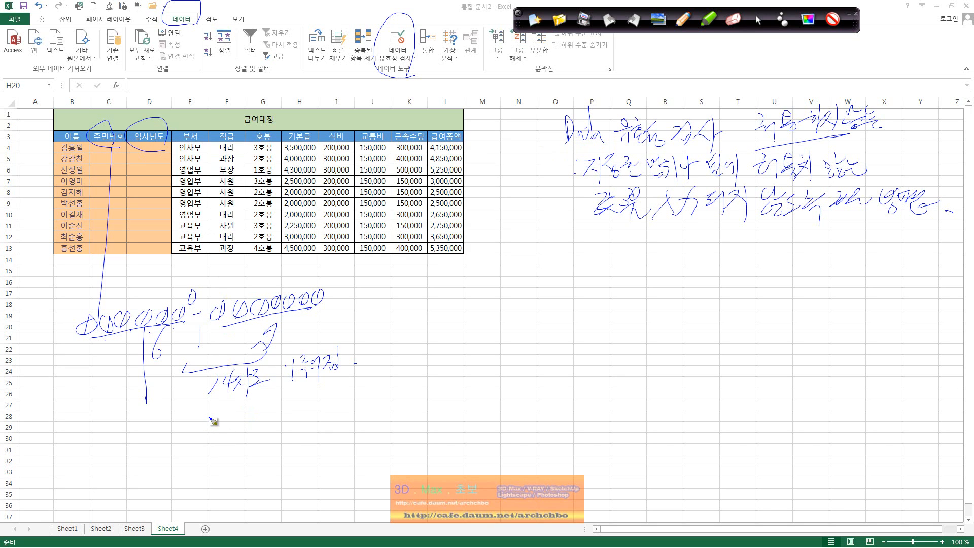
pyautogui.moveTo(210, 419)
pyautogui.mouseDown()
pyautogui.moveTo(244, 421)
pyautogui.moveTo(270, 401)
pyautogui.moveTo(285, 411)
pyautogui.moveTo(322, 388)
pyautogui.moveTo(361, 392)
pyautogui.moveTo(371, 374)
pyautogui.moveTo(367, 389)
pyautogui.mouseUp()
pyautogui.moveTo(235, 459)
pyautogui.mouseDown()
pyautogui.moveTo(288, 434)
pyautogui.moveTo(307, 442)
pyautogui.mouseUp()
pyautogui.moveTo(333, 400); pyautogui.dragTo(328, 431)
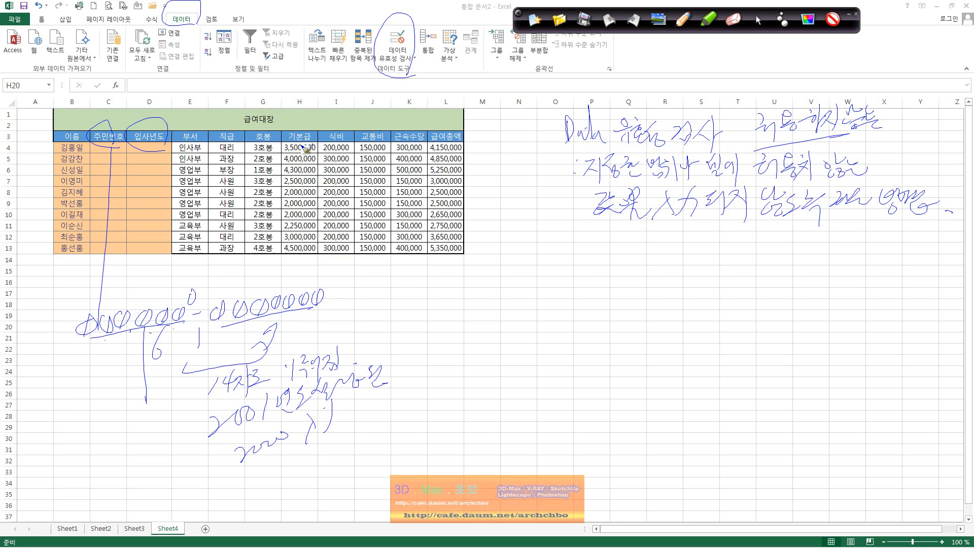
# Circle the 호봉 header and write a 1호봉~5호봉 range with 6호봉 circled.
pyautogui.moveTo(278, 135); pyautogui.dragTo(274, 147)
pyautogui.moveTo(491, 293)
pyautogui.mouseDown()
pyautogui.moveTo(497, 308)
pyautogui.moveTo(509, 288)
pyautogui.moveTo(516, 321)
pyautogui.moveTo(606, 269)
pyautogui.moveTo(617, 293)
pyautogui.mouseUp()
pyautogui.moveTo(491, 331)
pyautogui.mouseDown()
pyautogui.moveTo(512, 355)
pyautogui.moveTo(516, 325)
pyautogui.moveTo(530, 355)
pyautogui.mouseUp()
pyautogui.click(533, 359)
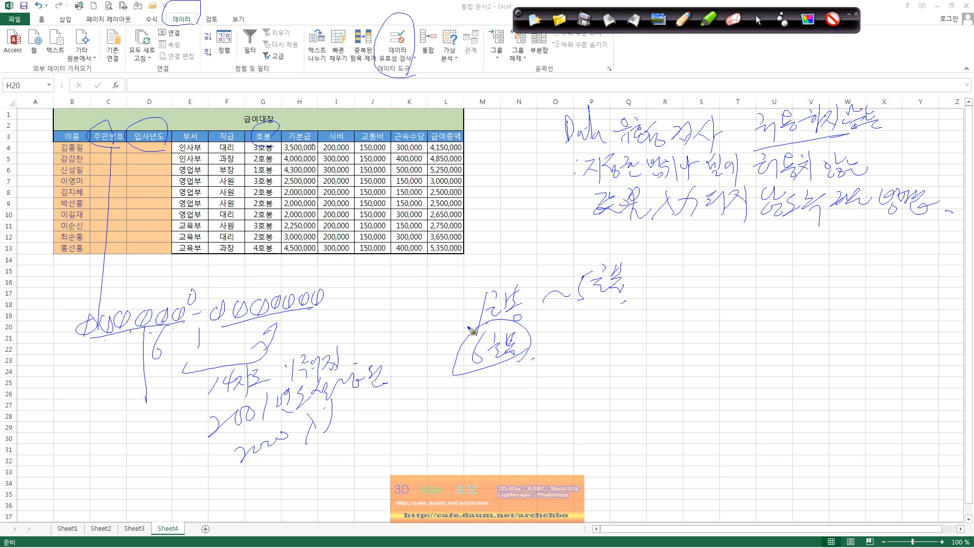
# Clear the pen ink and select the empty 주민번호 cells C4:C13.
pyautogui.click(535, 21)
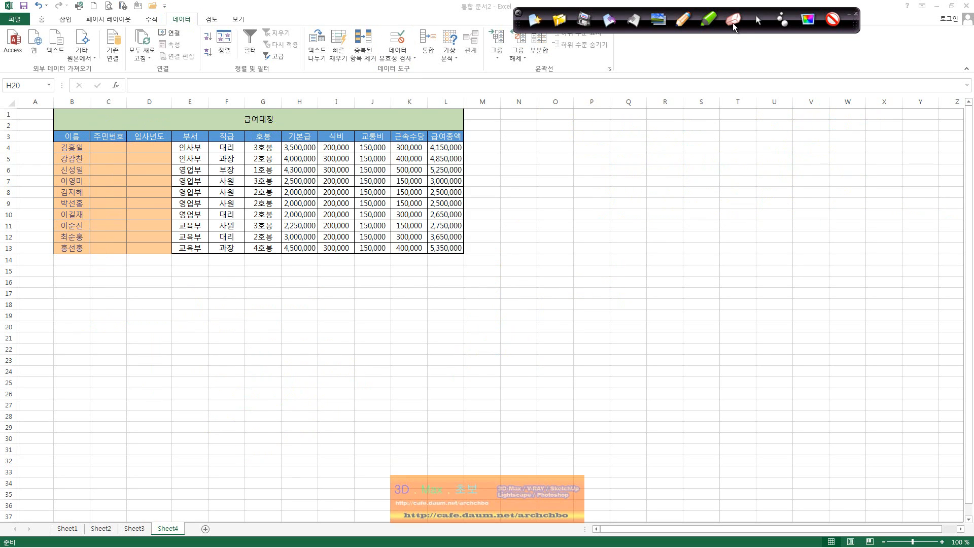
pyautogui.click(757, 21)
pyautogui.click(298, 181)
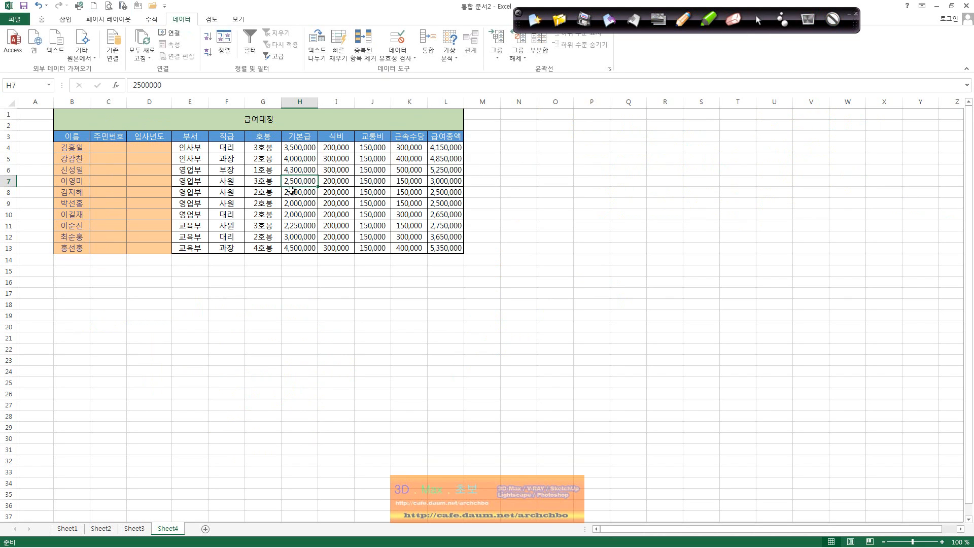
pyautogui.moveTo(220, 176); pyautogui.dragTo(223, 170)
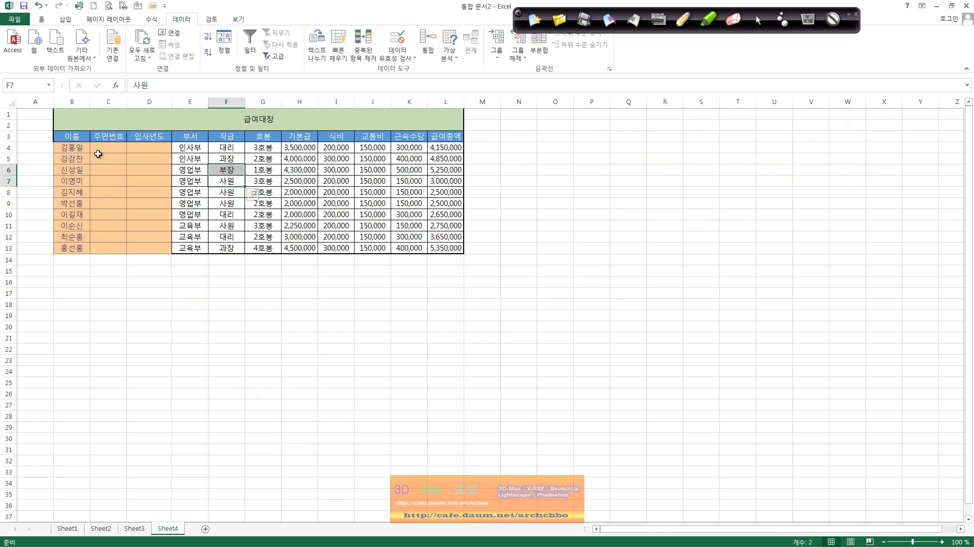
pyautogui.moveTo(115, 148); pyautogui.dragTo(115, 248)
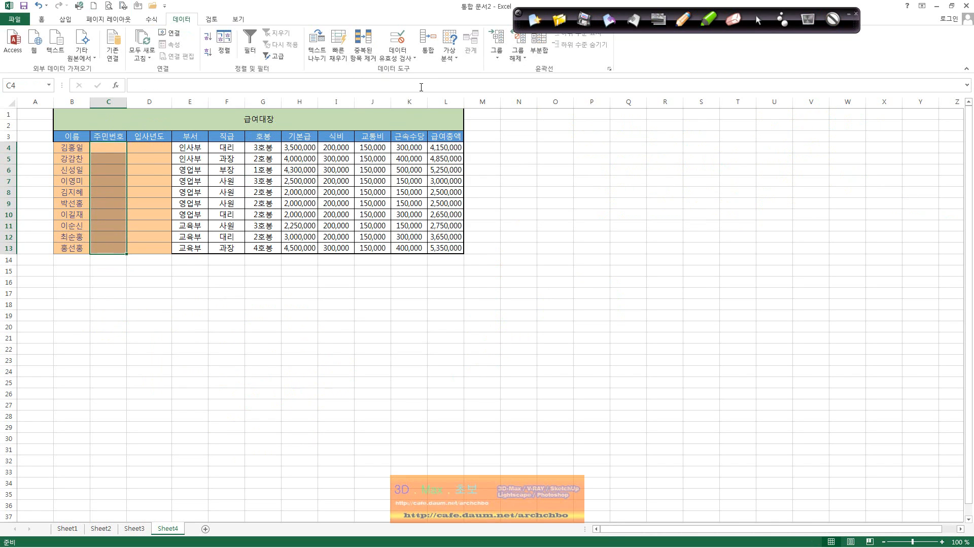
# Open the Data Validation dialog for C4:C13 and move it clear of the table.
pyautogui.click(403, 46)
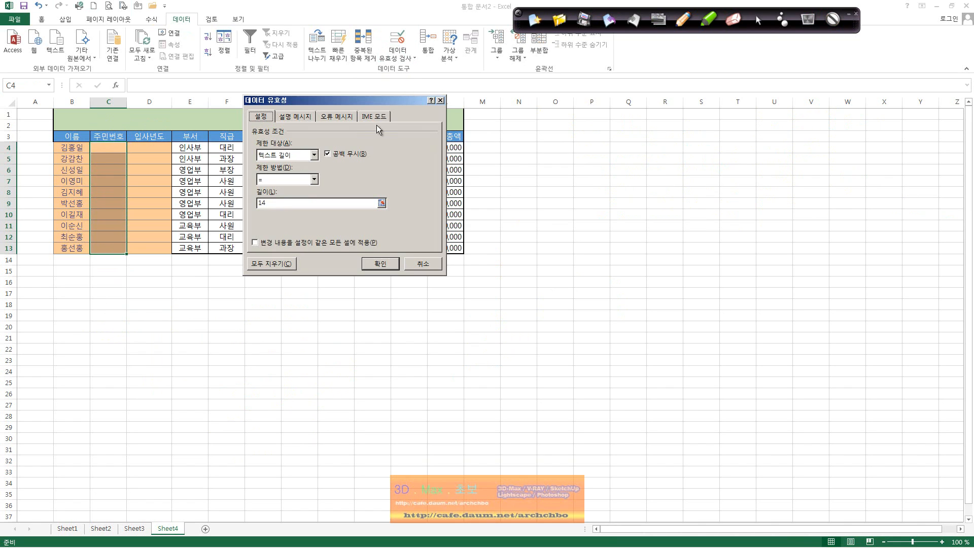
pyautogui.click(440, 101)
pyautogui.click(415, 59)
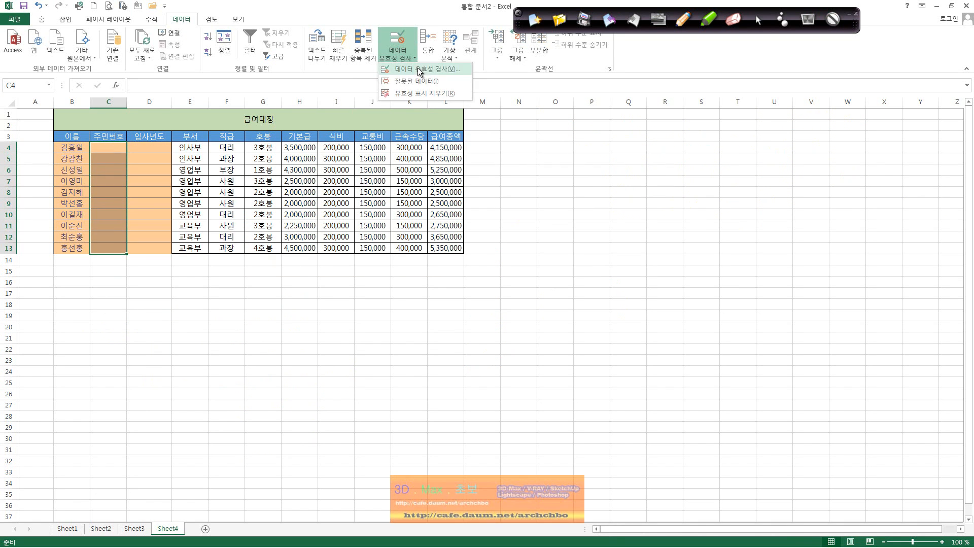
pyautogui.click(433, 71)
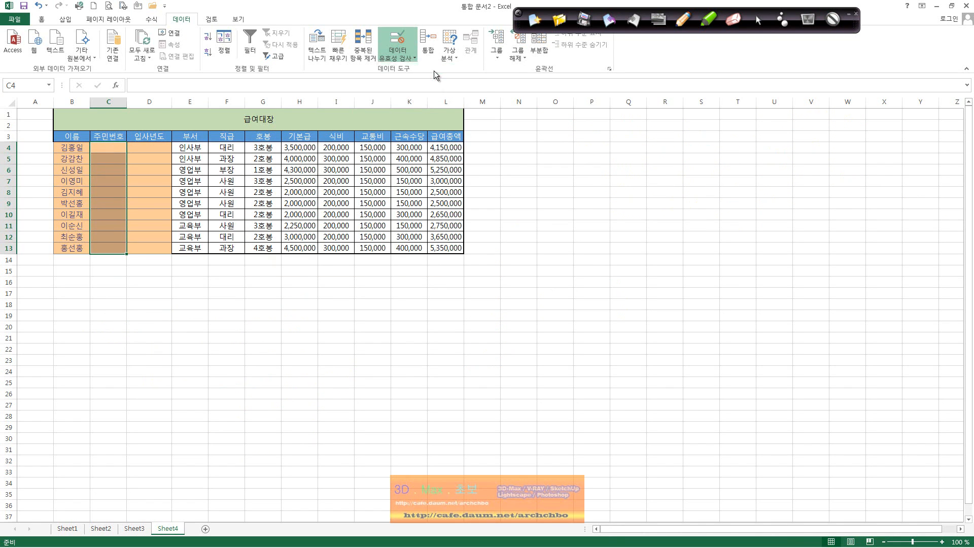
pyautogui.moveTo(404, 107); pyautogui.dragTo(374, 205)
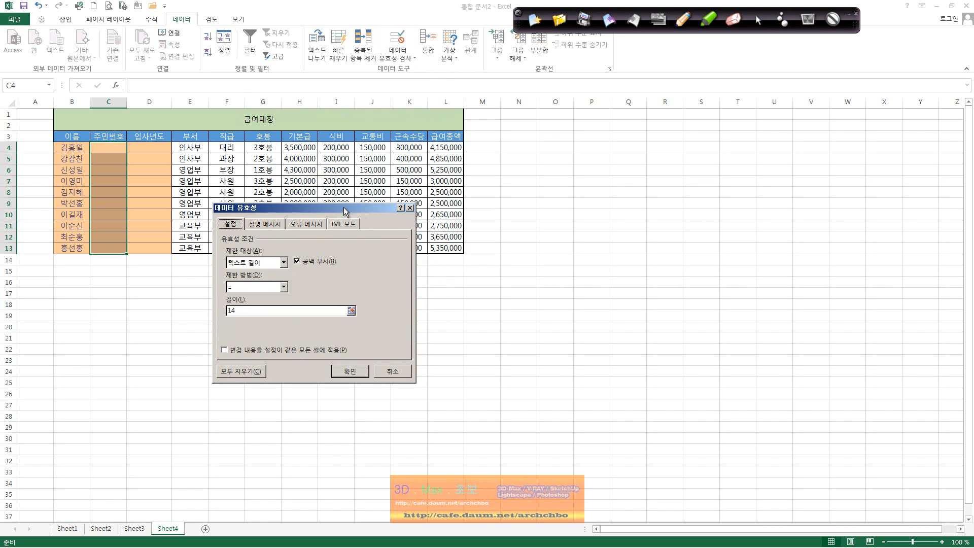
# Set the validation's Allow type to Text Length.
pyautogui.click(283, 263)
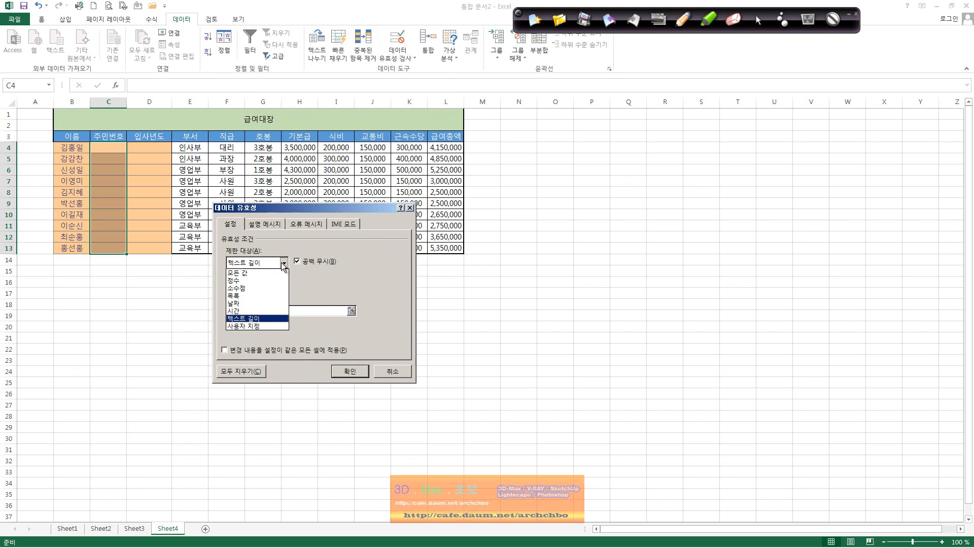
pyautogui.click(279, 272)
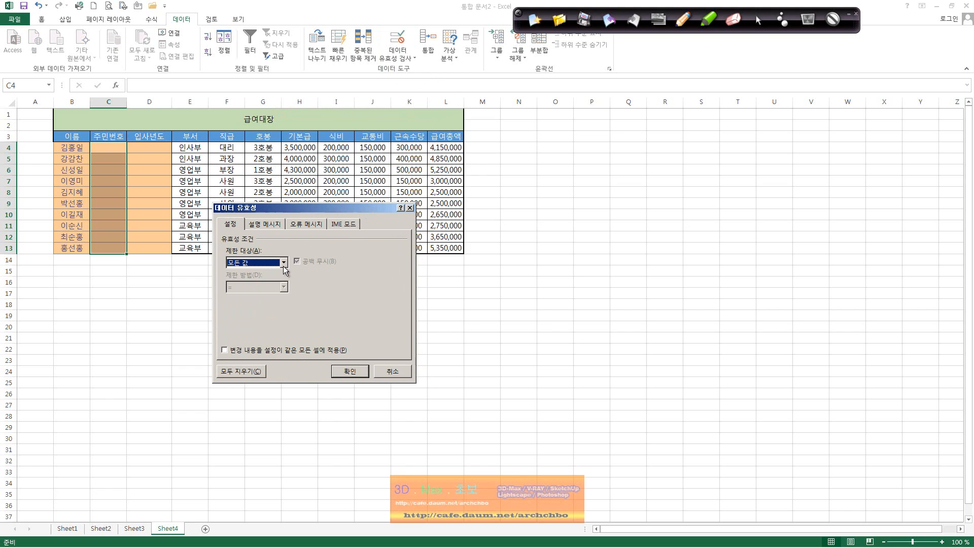
pyautogui.click(285, 263)
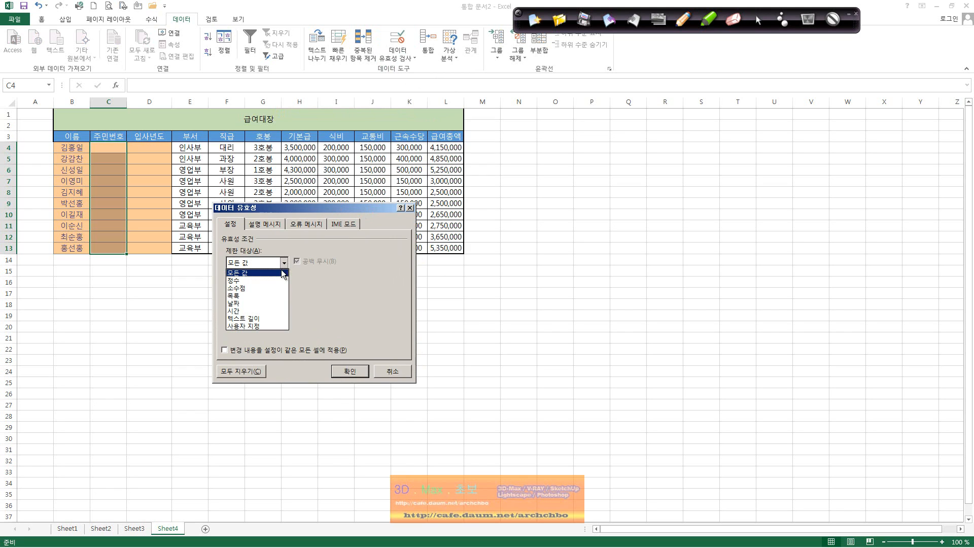
pyautogui.click(258, 319)
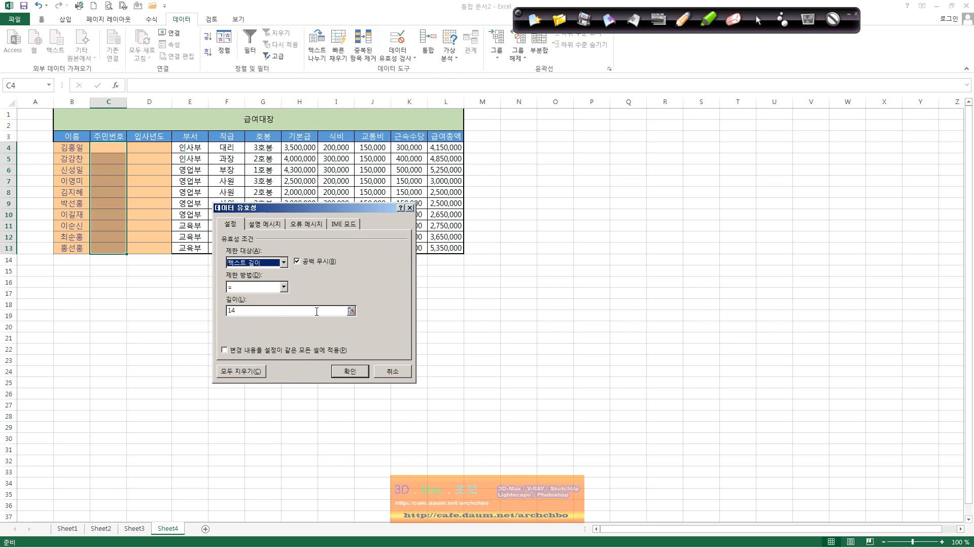
pyautogui.click(682, 21)
# Handwrite 주민등록번호 notes right of the table saying it is 문자, 계산X.
pyautogui.moveTo(522, 128)
pyautogui.mouseDown()
pyautogui.moveTo(539, 148)
pyautogui.moveTo(558, 139)
pyautogui.moveTo(562, 152)
pyautogui.moveTo(572, 131)
pyautogui.moveTo(580, 147)
pyautogui.moveTo(628, 126)
pyautogui.moveTo(664, 126)
pyautogui.moveTo(660, 147)
pyautogui.moveTo(698, 133)
pyautogui.moveTo(700, 152)
pyautogui.moveTo(709, 136)
pyautogui.mouseUp()
pyautogui.moveTo(662, 175)
pyautogui.mouseDown()
pyautogui.moveTo(641, 187)
pyautogui.moveTo(685, 173)
pyautogui.moveTo(700, 191)
pyautogui.moveTo(713, 175)
pyautogui.mouseUp()
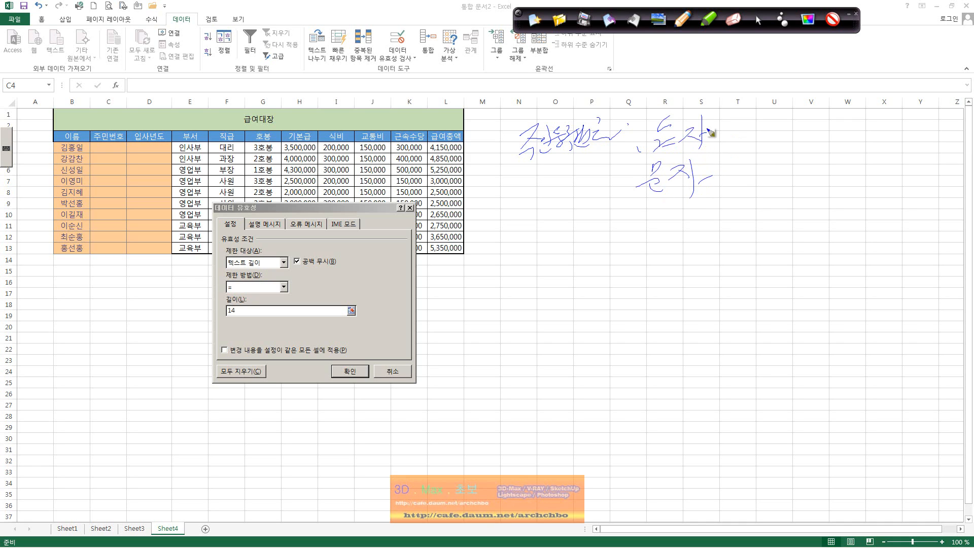
pyautogui.moveTo(739, 178); pyautogui.dragTo(749, 180)
pyautogui.click(759, 179)
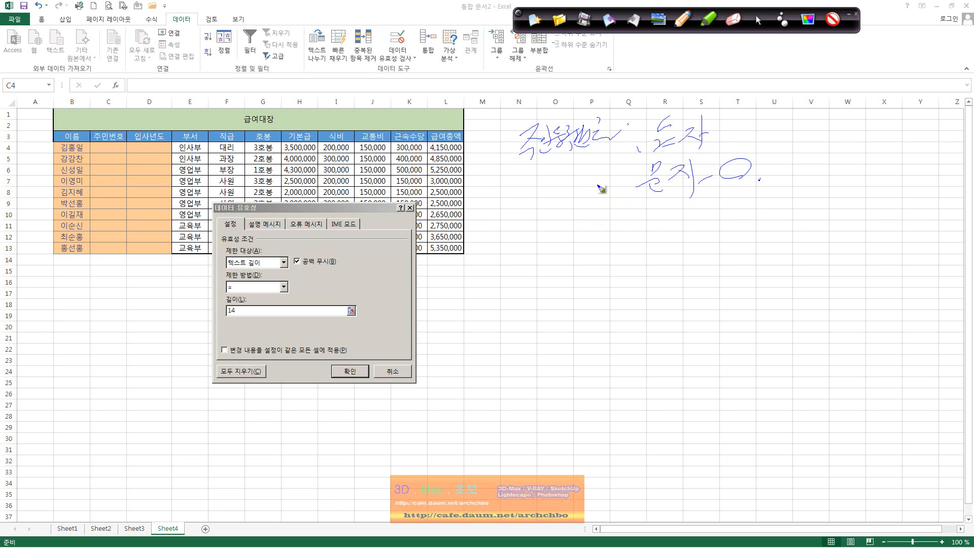
pyautogui.moveTo(510, 168)
pyautogui.mouseDown()
pyautogui.moveTo(578, 148)
pyautogui.moveTo(545, 207)
pyautogui.moveTo(522, 224)
pyautogui.moveTo(543, 238)
pyautogui.moveTo(558, 221)
pyautogui.moveTo(595, 244)
pyautogui.mouseUp()
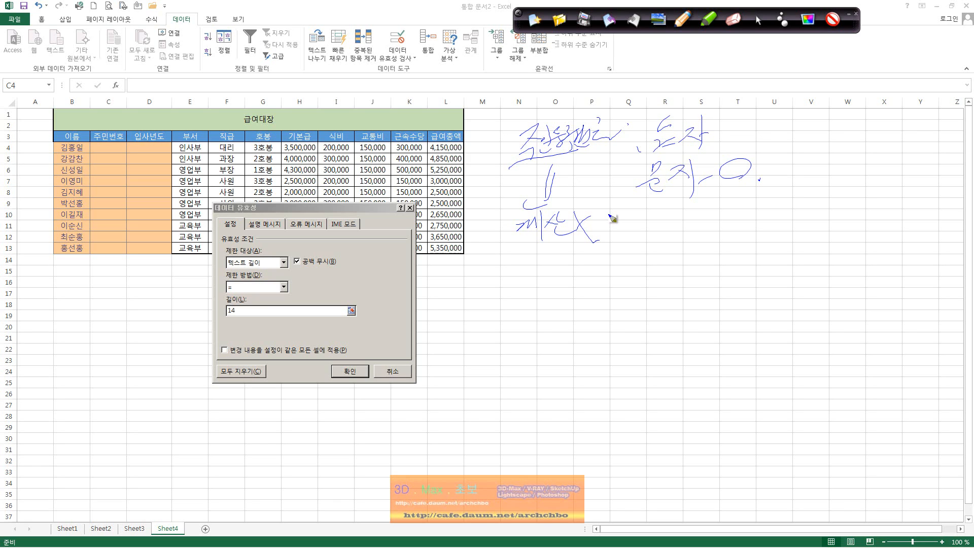
pyautogui.moveTo(632, 210); pyautogui.dragTo(686, 223)
# Draw arrows down from the note and start writing an example resident number.
pyautogui.moveTo(551, 168); pyautogui.dragTo(513, 276)
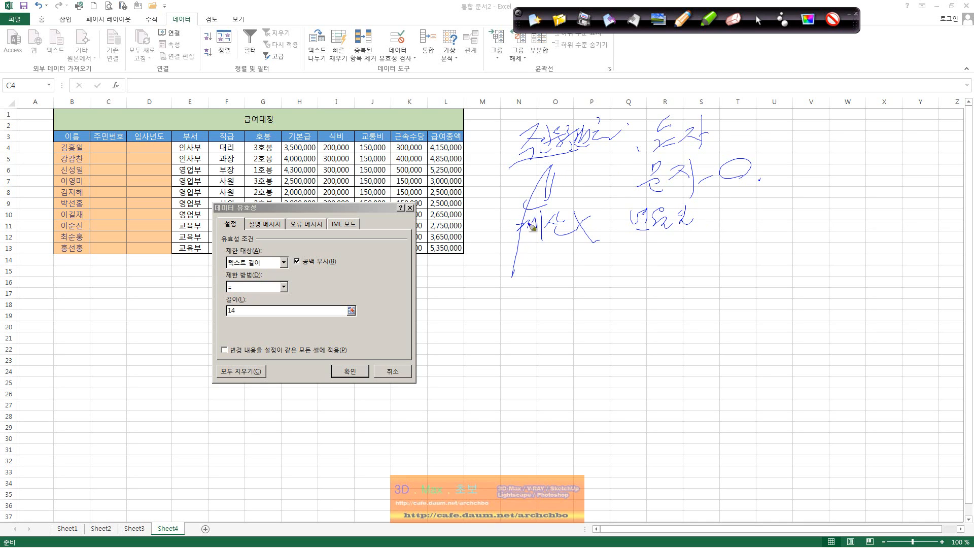
pyautogui.moveTo(539, 206); pyautogui.dragTo(524, 261)
pyautogui.moveTo(486, 301)
pyautogui.mouseDown()
pyautogui.moveTo(739, 278)
pyautogui.moveTo(702, 307)
pyautogui.mouseUp()
# Finish the example resident number and write a note beneath it.
pyautogui.click(699, 306)
pyautogui.click(672, 302)
pyautogui.click(657, 301)
pyautogui.click(643, 305)
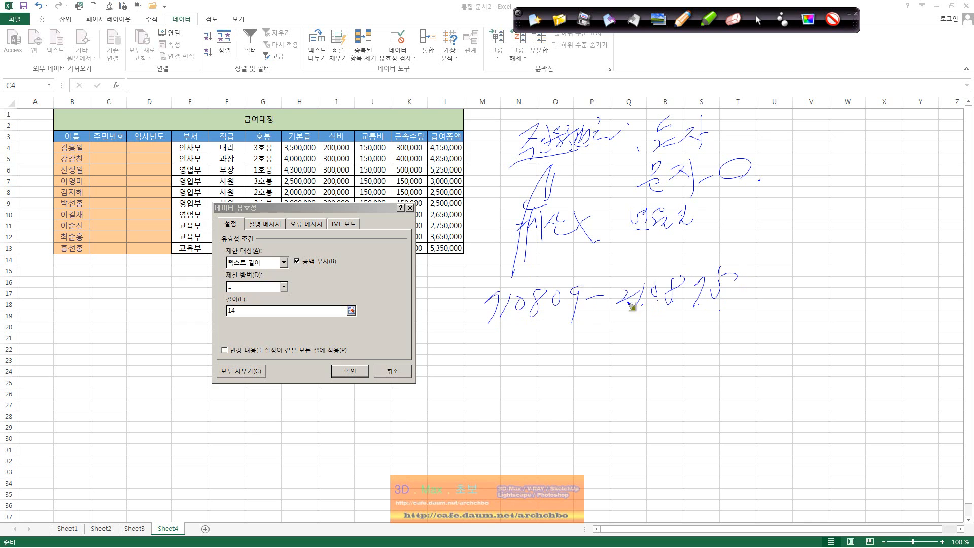
pyautogui.click(626, 303)
pyautogui.moveTo(739, 277); pyautogui.dragTo(731, 302)
pyautogui.moveTo(491, 396)
pyautogui.mouseDown()
pyautogui.moveTo(588, 376)
pyautogui.moveTo(583, 382)
pyautogui.moveTo(569, 325)
pyautogui.moveTo(595, 334)
pyautogui.moveTo(644, 330)
pyautogui.moveTo(655, 350)
pyautogui.mouseUp()
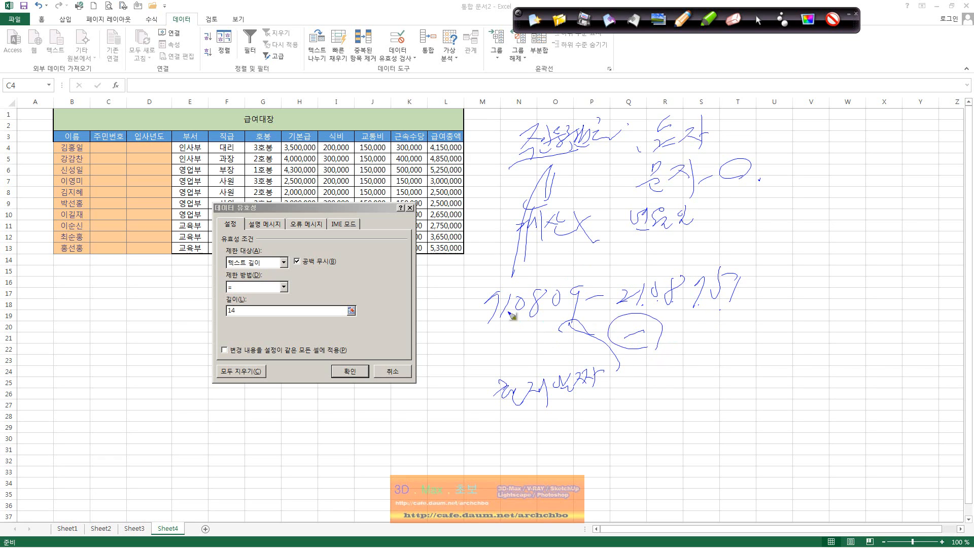
# Box the first six digits, circle the part after the hyphen, and write 계산X.
pyautogui.moveTo(483, 330)
pyautogui.mouseDown()
pyautogui.moveTo(602, 324)
pyautogui.moveTo(464, 278)
pyautogui.moveTo(465, 327)
pyautogui.mouseUp()
pyautogui.moveTo(558, 321); pyautogui.dragTo(564, 354)
pyautogui.moveTo(660, 339)
pyautogui.mouseDown()
pyautogui.moveTo(692, 347)
pyautogui.moveTo(708, 375)
pyautogui.moveTo(735, 323)
pyautogui.moveTo(722, 369)
pyautogui.mouseUp()
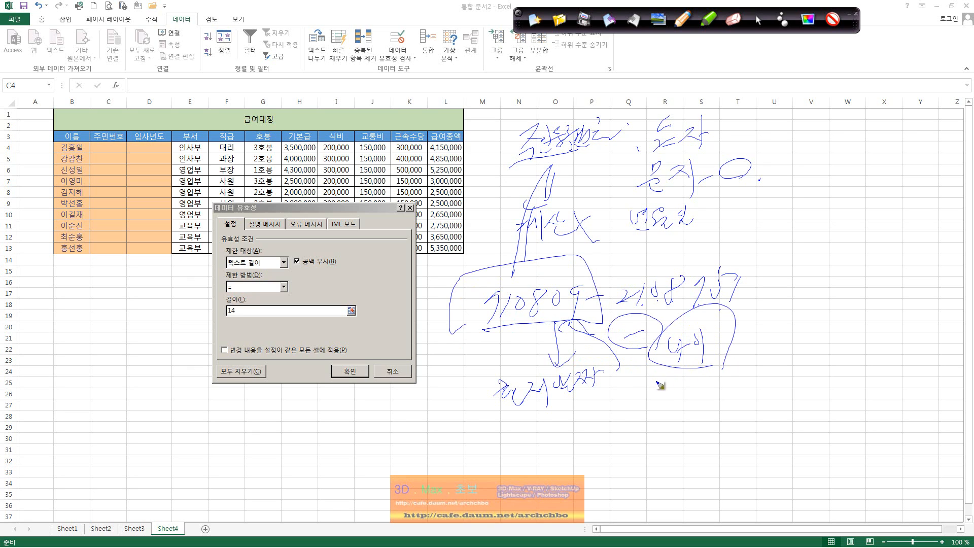
pyautogui.moveTo(654, 381); pyautogui.dragTo(743, 366)
pyautogui.moveTo(669, 415); pyautogui.dragTo(682, 405)
pyautogui.moveTo(685, 402); pyautogui.dragTo(701, 418)
pyautogui.moveTo(713, 393); pyautogui.dragTo(708, 411)
pyautogui.moveTo(720, 398); pyautogui.dragTo(738, 413)
pyautogui.moveTo(740, 386); pyautogui.dragTo(765, 415)
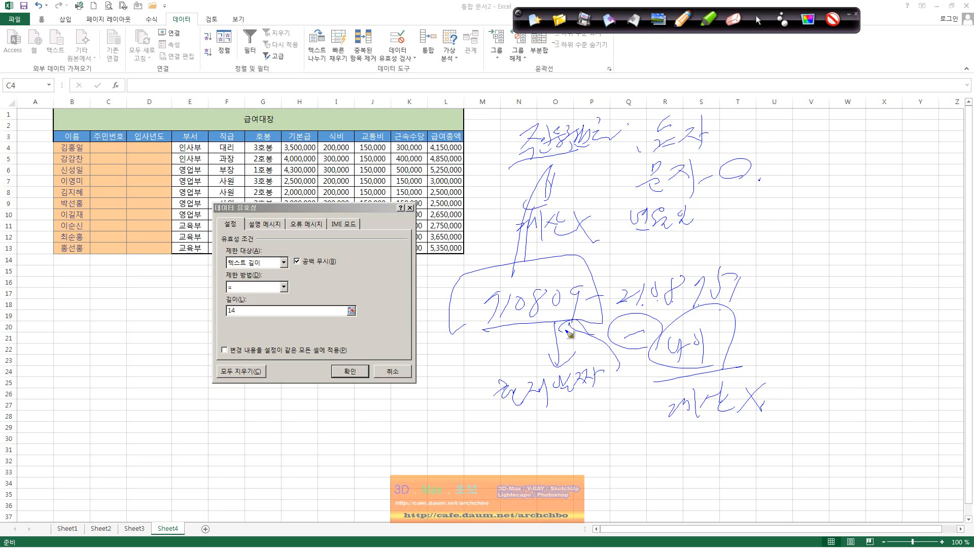
# Underline the start of the example number and circle the word below it.
pyautogui.click(571, 364)
pyautogui.moveTo(488, 325); pyautogui.dragTo(575, 314)
pyautogui.moveTo(575, 351); pyautogui.dragTo(550, 363)
pyautogui.moveTo(489, 334)
pyautogui.mouseDown()
pyautogui.moveTo(491, 412)
pyautogui.moveTo(462, 427)
pyautogui.moveTo(497, 446)
pyautogui.moveTo(509, 424)
pyautogui.moveTo(513, 435)
pyautogui.moveTo(536, 431)
pyautogui.moveTo(512, 455)
pyautogui.moveTo(508, 480)
pyautogui.moveTo(522, 465)
pyautogui.moveTo(539, 470)
pyautogui.moveTo(523, 494)
pyautogui.moveTo(527, 505)
pyautogui.moveTo(545, 487)
pyautogui.moveTo(557, 493)
pyautogui.moveTo(566, 475)
pyautogui.moveTo(633, 429)
pyautogui.moveTo(646, 459)
pyautogui.moveTo(636, 455)
pyautogui.mouseUp()
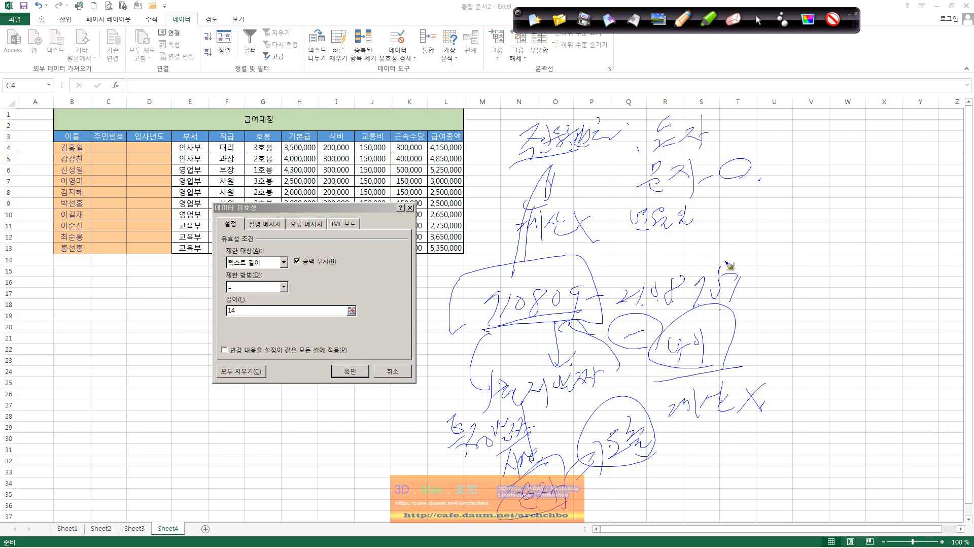
# Add arrow marks and an age note under the resident-number explanation.
pyautogui.moveTo(753, 263)
pyautogui.mouseDown()
pyautogui.moveTo(775, 265)
pyautogui.moveTo(807, 240)
pyautogui.moveTo(822, 267)
pyautogui.moveTo(871, 246)
pyautogui.mouseUp()
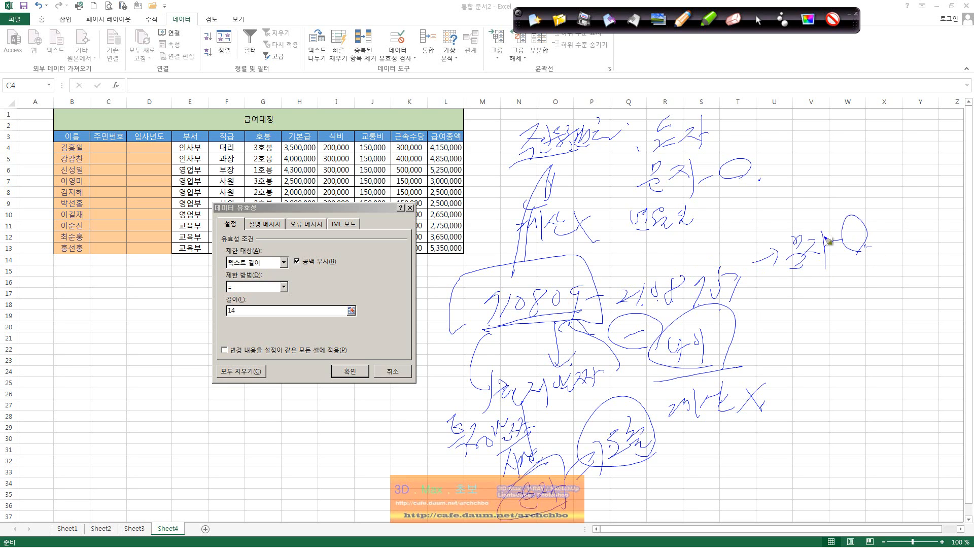
pyautogui.click(824, 237)
pyautogui.click(826, 250)
pyautogui.click(830, 246)
pyautogui.click(834, 248)
pyautogui.click(830, 254)
pyautogui.moveTo(796, 318)
pyautogui.mouseDown()
pyautogui.moveTo(803, 348)
pyautogui.moveTo(845, 324)
pyautogui.moveTo(851, 336)
pyautogui.moveTo(871, 330)
pyautogui.mouseUp()
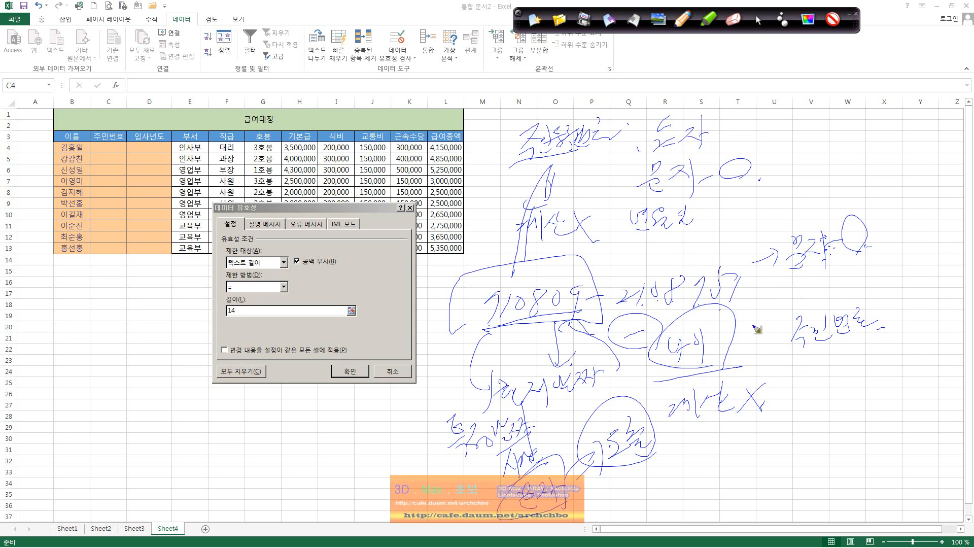
pyautogui.moveTo(795, 356)
pyautogui.mouseDown()
pyautogui.moveTo(830, 376)
pyautogui.moveTo(847, 366)
pyautogui.moveTo(875, 370)
pyautogui.mouseUp()
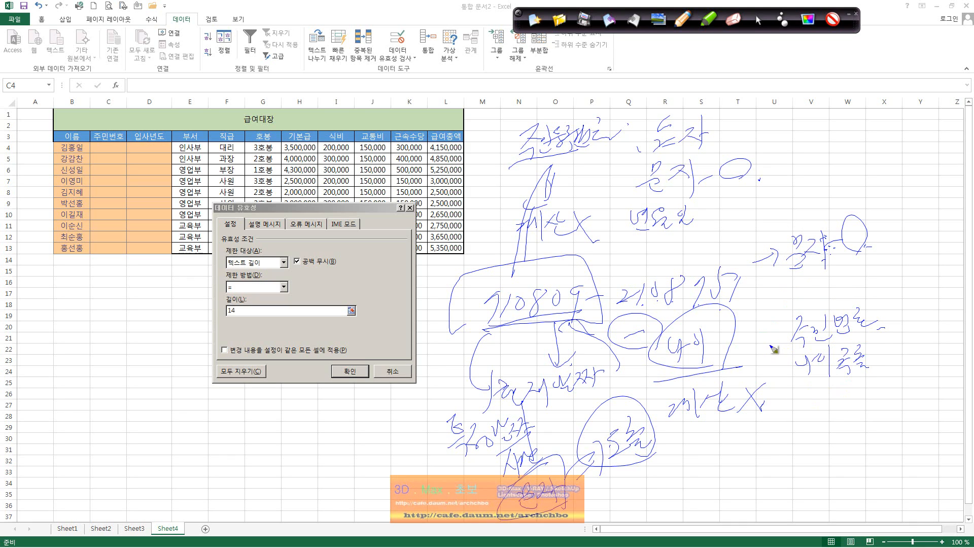
# Box the finished notes, erase all ink, and drop down the comparison list.
pyautogui.moveTo(810, 389)
pyautogui.mouseDown()
pyautogui.moveTo(814, 404)
pyautogui.moveTo(826, 401)
pyautogui.moveTo(819, 419)
pyautogui.mouseUp()
pyautogui.moveTo(868, 390)
pyautogui.mouseDown()
pyautogui.moveTo(869, 418)
pyautogui.moveTo(852, 401)
pyautogui.mouseUp()
pyautogui.moveTo(775, 431)
pyautogui.mouseDown()
pyautogui.moveTo(888, 406)
pyautogui.moveTo(771, 302)
pyautogui.moveTo(779, 455)
pyautogui.mouseUp()
pyautogui.moveTo(773, 446)
pyautogui.mouseDown()
pyautogui.moveTo(785, 445)
pyautogui.moveTo(782, 461)
pyautogui.mouseUp()
pyautogui.moveTo(774, 466); pyautogui.dragTo(816, 462)
pyautogui.moveTo(818, 436)
pyautogui.mouseDown()
pyautogui.moveTo(825, 479)
pyautogui.moveTo(837, 454)
pyautogui.mouseUp()
pyautogui.moveTo(856, 456); pyautogui.dragTo(862, 452)
pyautogui.moveTo(866, 448); pyautogui.dragTo(866, 435)
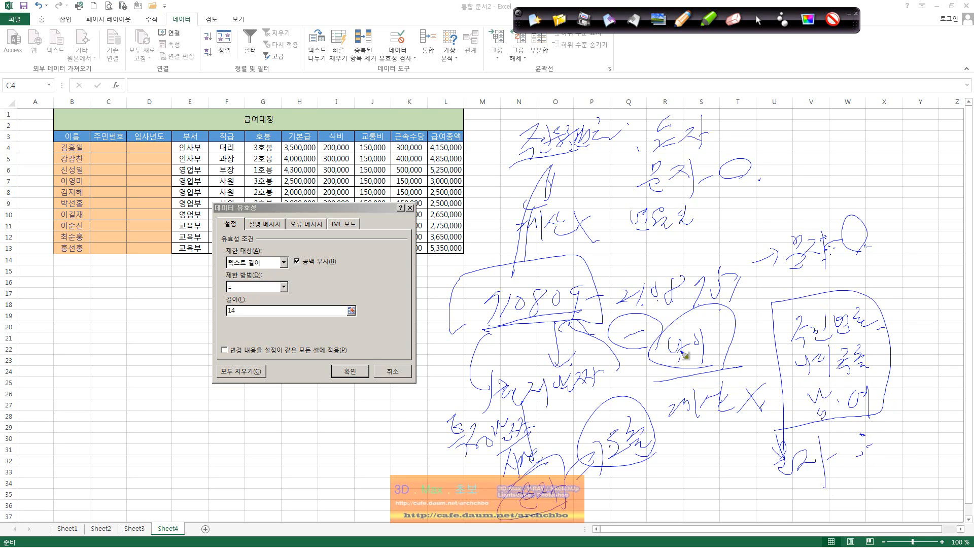
pyautogui.click(682, 20)
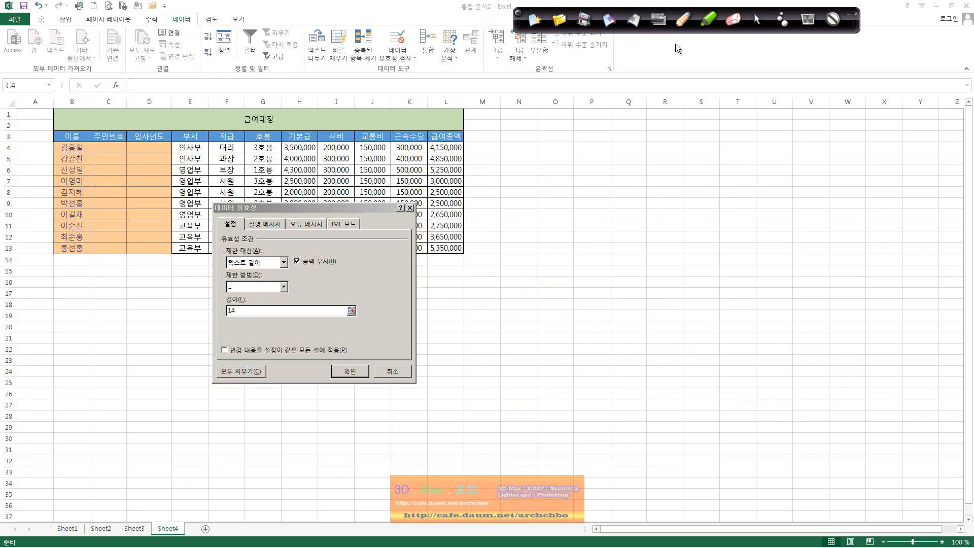
pyautogui.click(283, 287)
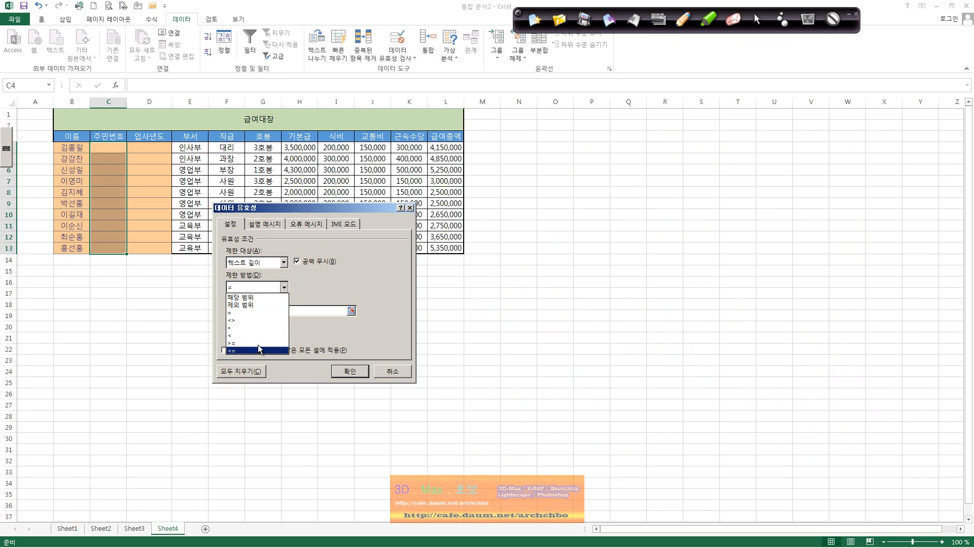
# Choose = as the comparison and enter 14 as the text length.
pyautogui.click(257, 312)
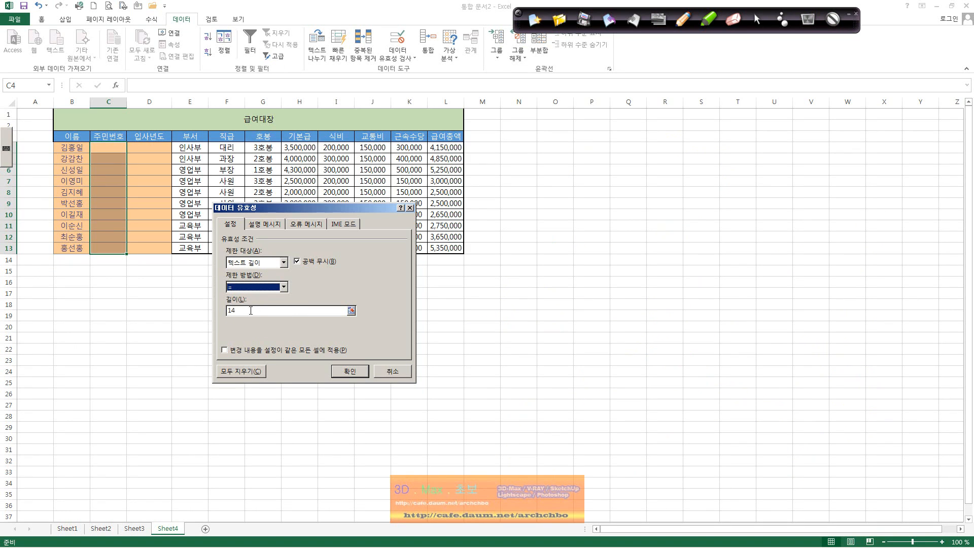
pyautogui.press('Tab')
pyautogui.write('14')
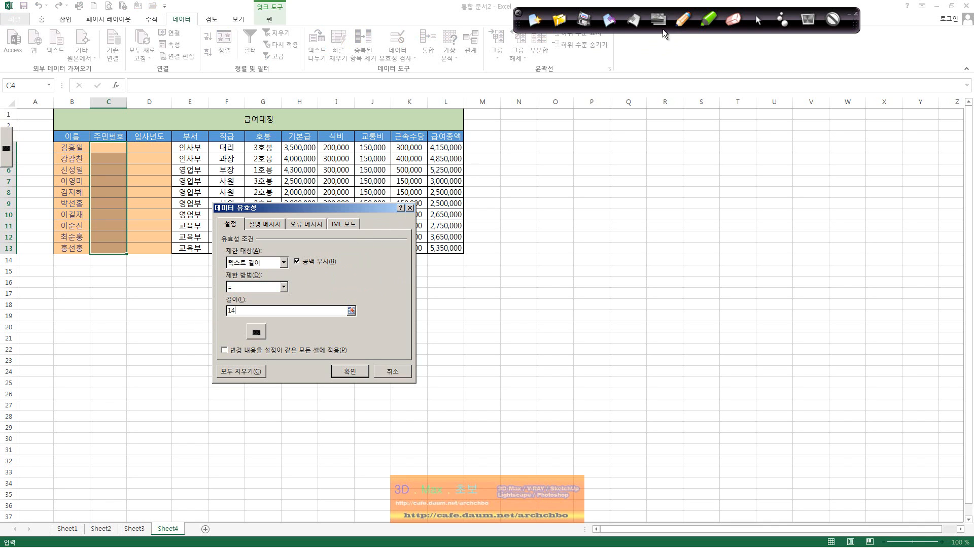
# Handwrite 앞 6 and 뒤 7 digit groups around the dash, bracketed as 14자.
pyautogui.click(678, 21)
pyautogui.moveTo(556, 155); pyautogui.dragTo(578, 151)
pyautogui.moveTo(558, 171); pyautogui.dragTo(581, 169)
pyautogui.moveTo(607, 128); pyautogui.dragTo(602, 152)
pyautogui.moveTo(578, 220); pyautogui.dragTo(575, 241)
pyautogui.moveTo(586, 218)
pyautogui.mouseDown()
pyautogui.moveTo(594, 238)
pyautogui.moveTo(627, 258)
pyautogui.mouseUp()
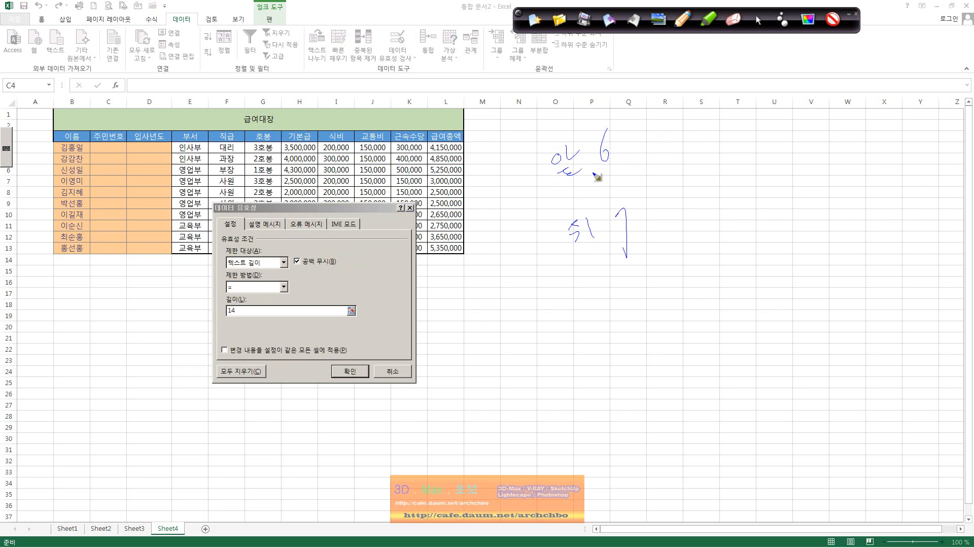
pyautogui.moveTo(579, 195)
pyautogui.mouseDown()
pyautogui.moveTo(600, 188)
pyautogui.moveTo(569, 202)
pyautogui.moveTo(616, 187)
pyautogui.mouseUp()
pyautogui.moveTo(638, 148); pyautogui.dragTo(647, 209)
pyautogui.moveTo(663, 169)
pyautogui.mouseDown()
pyautogui.moveTo(695, 171)
pyautogui.moveTo(702, 197)
pyautogui.mouseUp()
pyautogui.moveTo(703, 178); pyautogui.dragTo(717, 177)
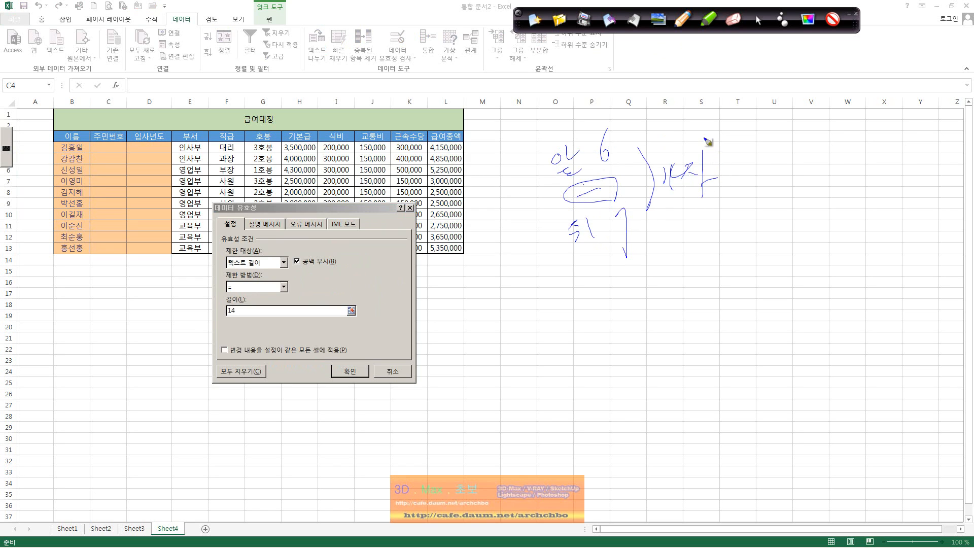
pyautogui.click(757, 20)
# Apply the 14-character rule and enter a test resident number in C4.
pyautogui.click(350, 370)
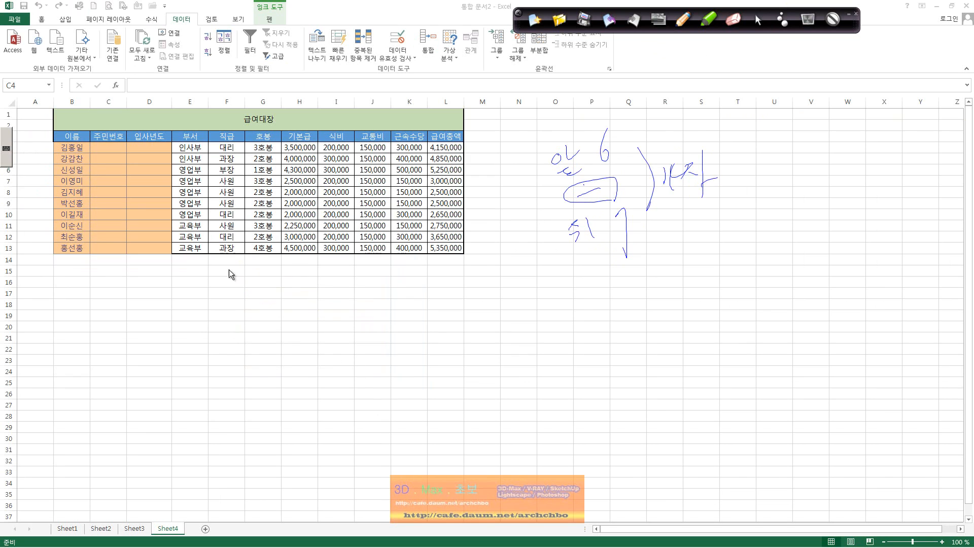
pyautogui.click(113, 145)
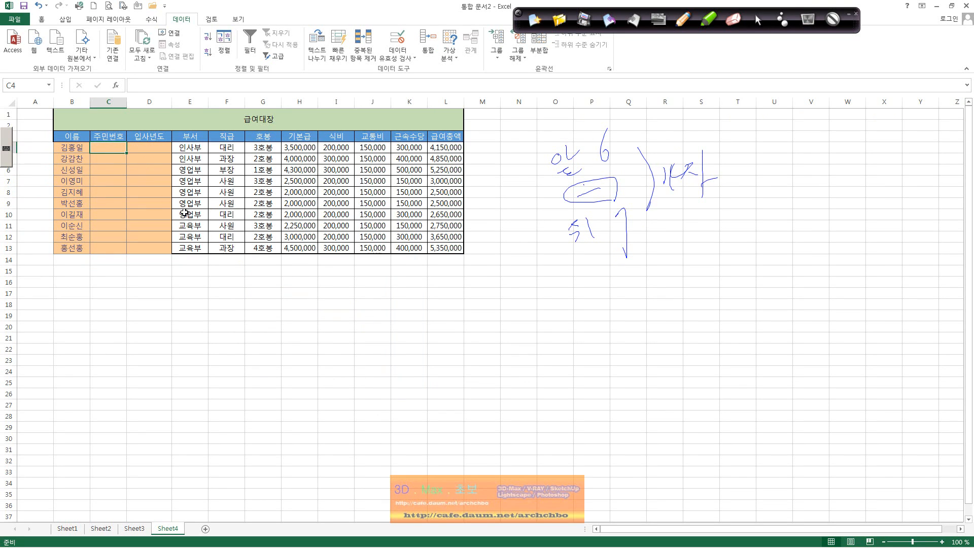
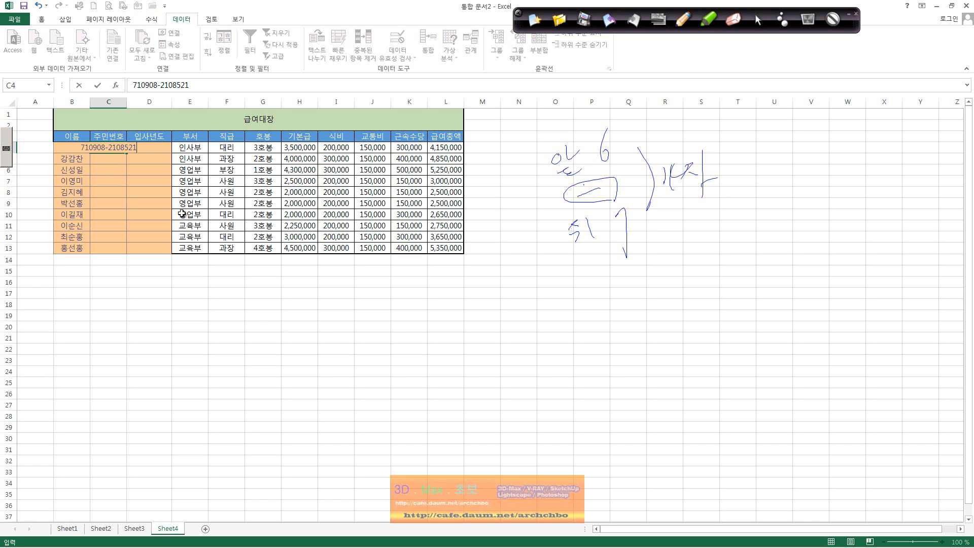
pyautogui.press('Return')
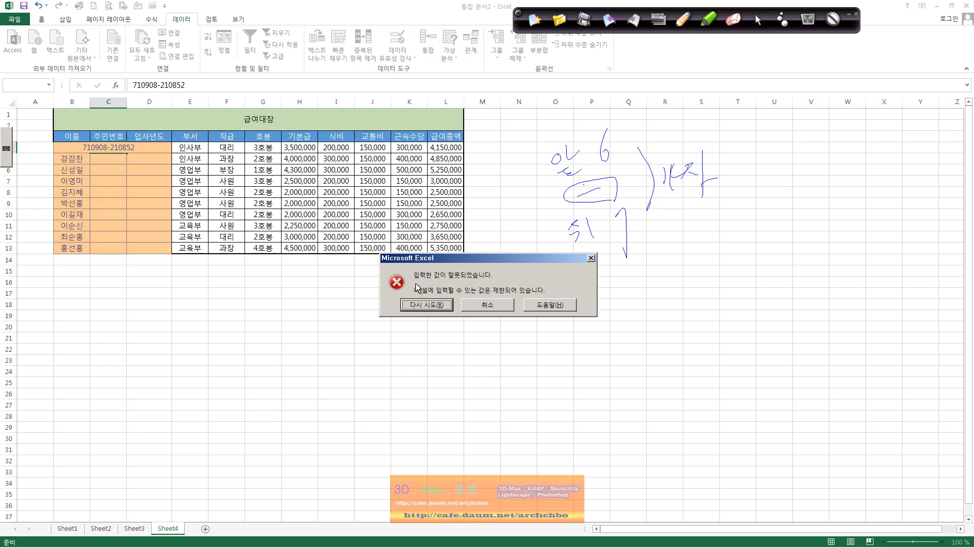
# Retry after the length errors and correct C4's entry to exactly 14 characters.
pyautogui.click(444, 307)
pyautogui.click(205, 85)
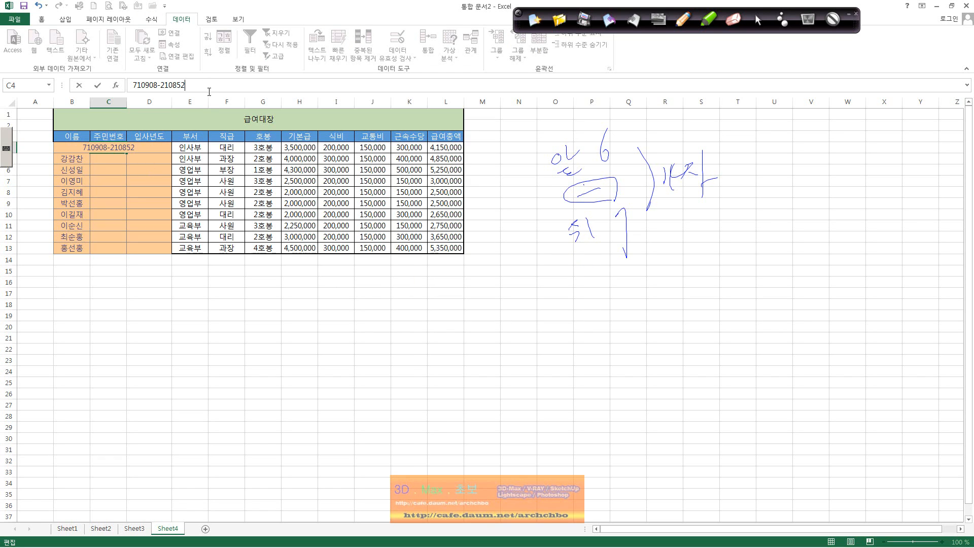
pyautogui.write('11')
pyautogui.press('Return')
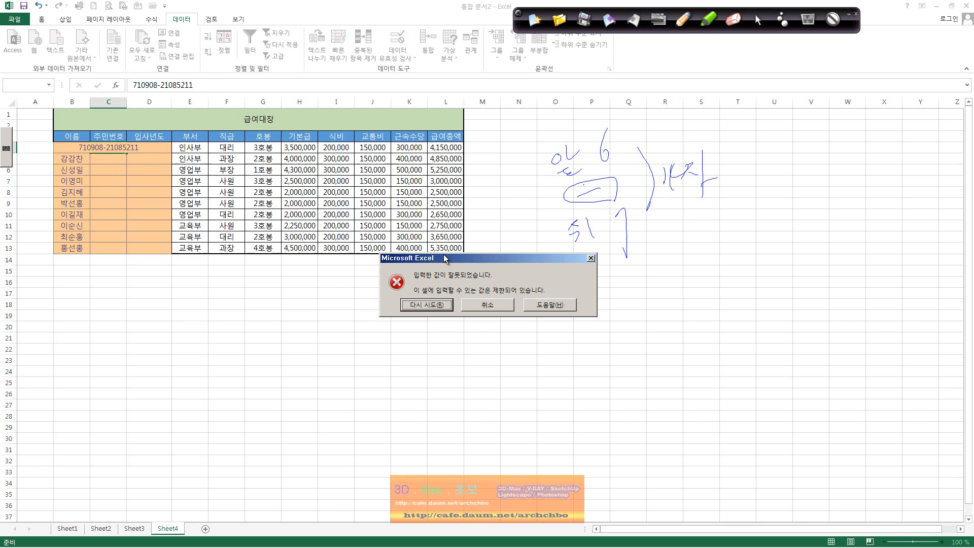
pyautogui.click(440, 307)
pyautogui.click(210, 85)
pyautogui.press('BackSpace')
pyautogui.press('Return')
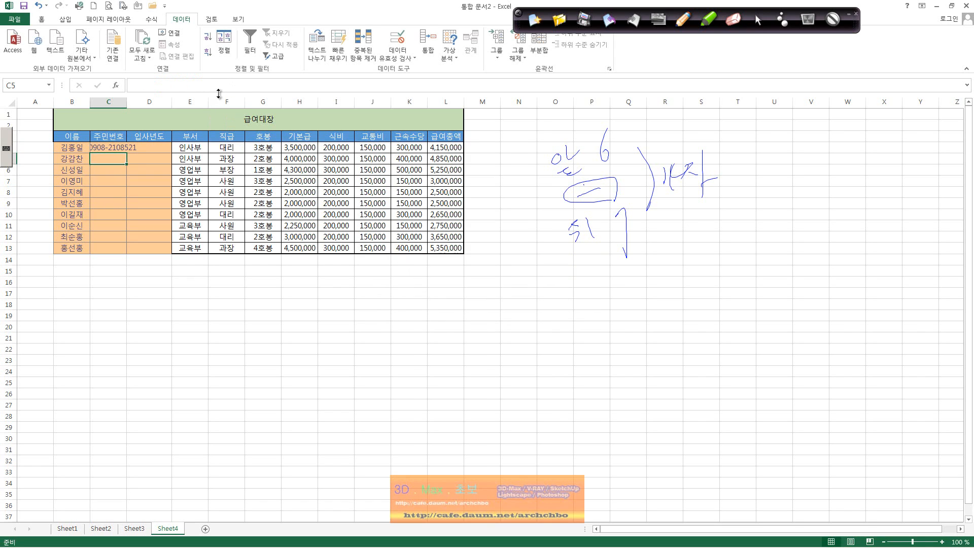
# Autofit column C and enter a 14-character resident number in C5 after a length error.
pyautogui.doubleClick(126, 102)
pyautogui.click(145, 162)
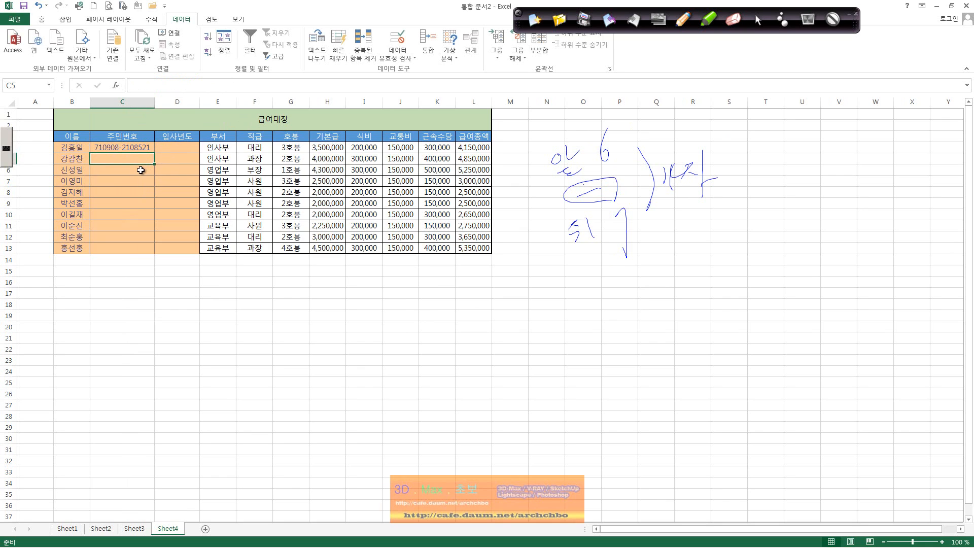
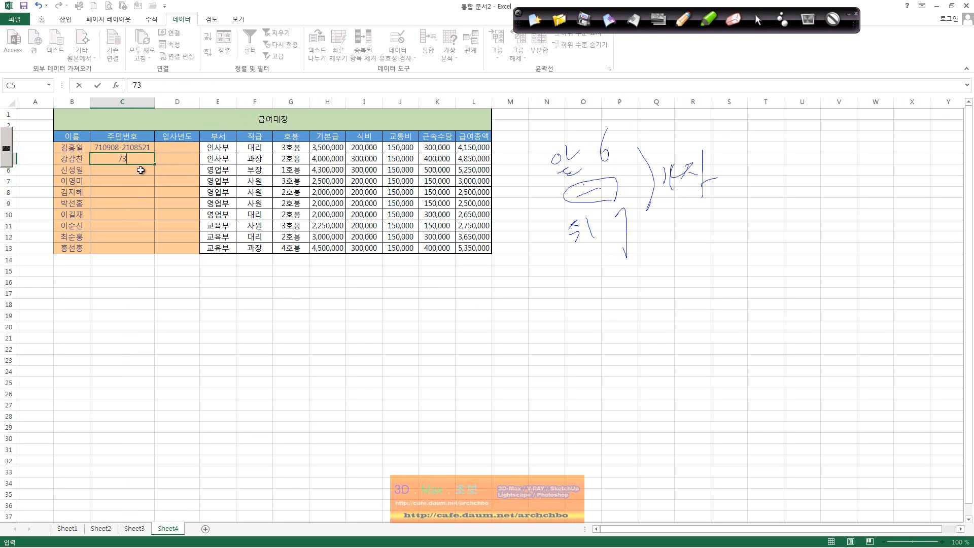
pyautogui.press('Return')
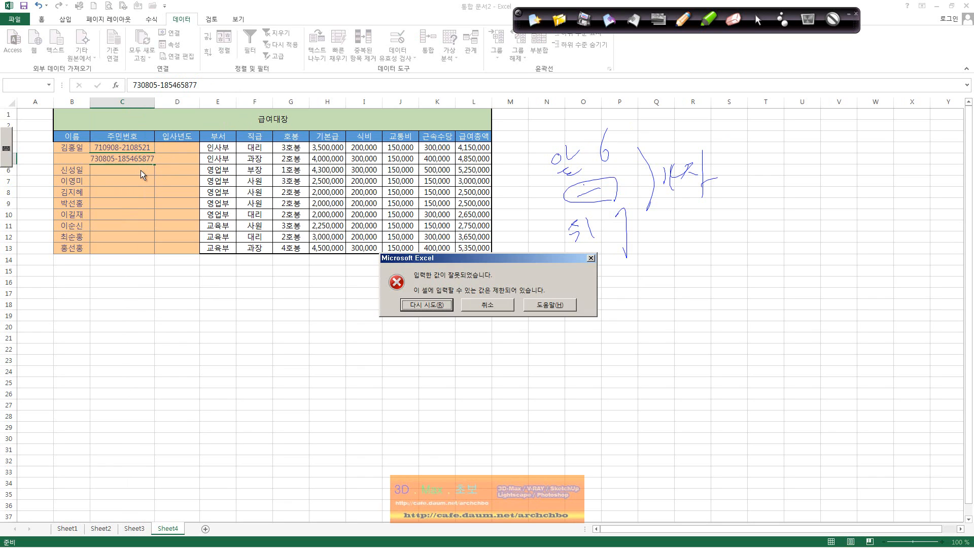
pyautogui.press('Return')
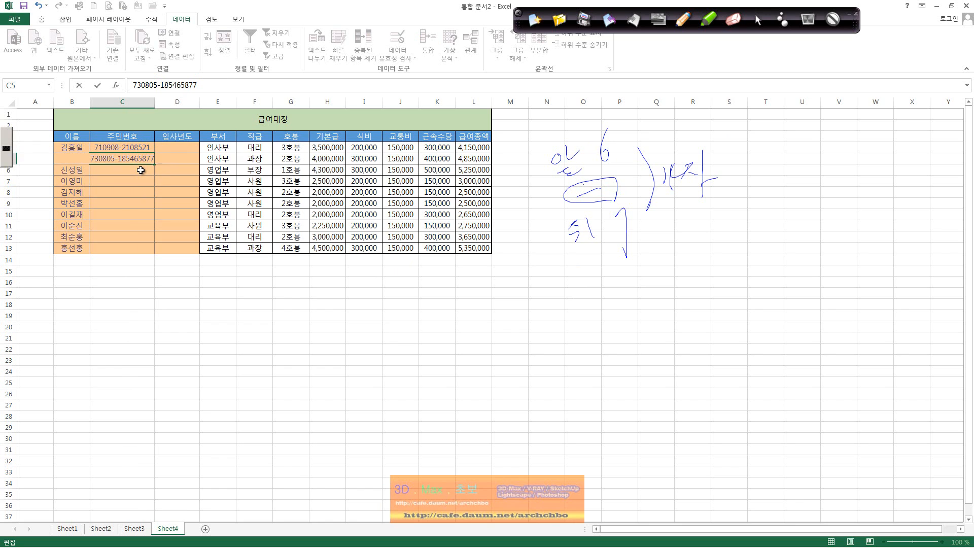
pyautogui.press('Return')
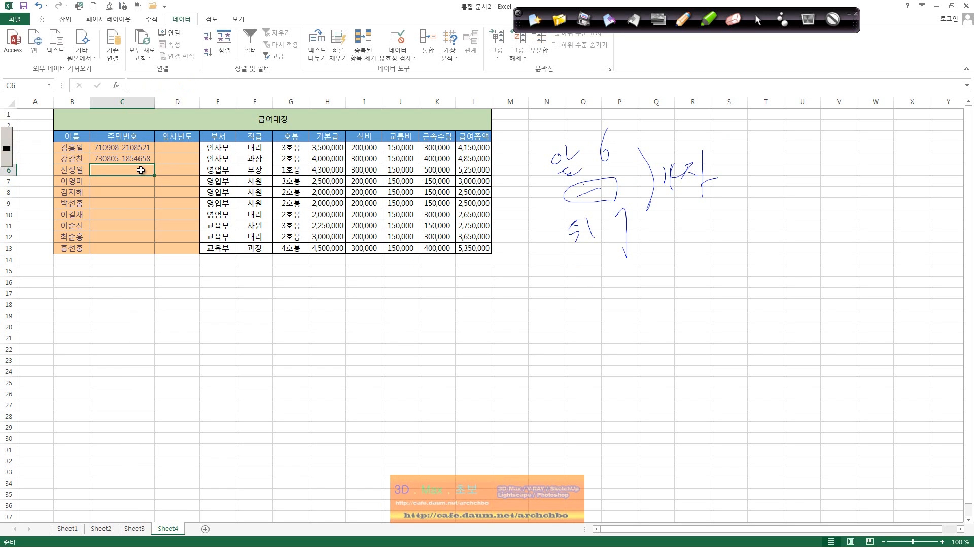
pyautogui.click(187, 147)
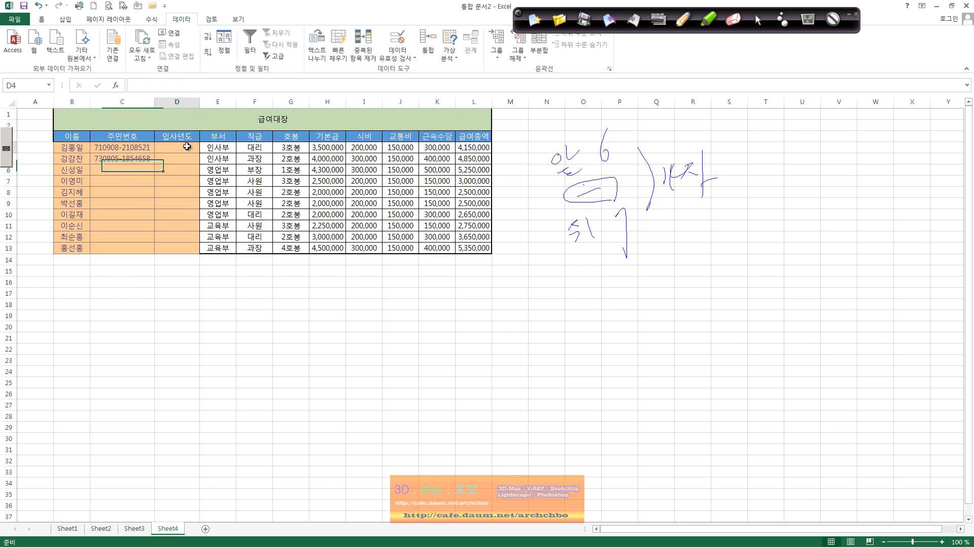
# Open Data Validation for D4:D13, decline extending it, and allow only Date values.
pyautogui.moveTo(186, 146)
pyautogui.mouseDown()
pyautogui.moveTo(187, 255)
pyautogui.moveTo(187, 245)
pyautogui.mouseUp()
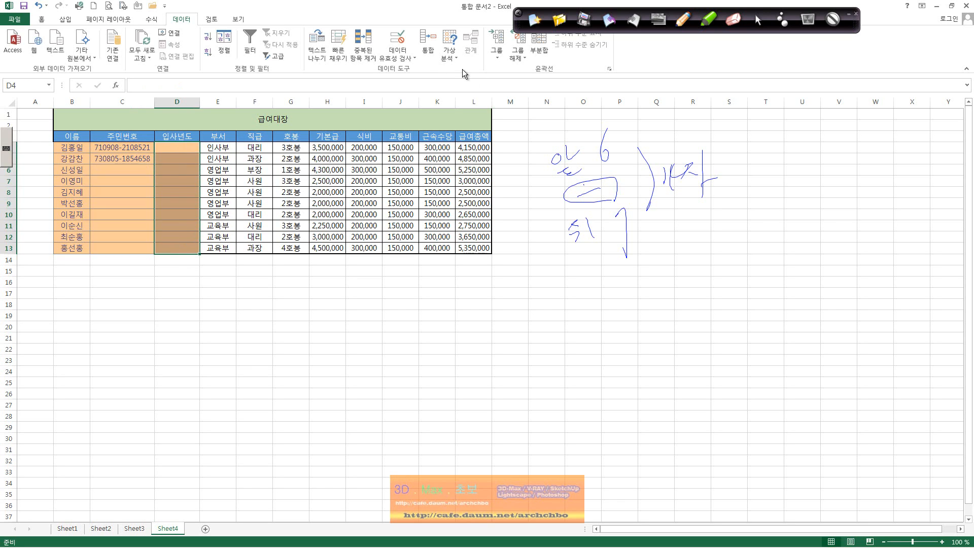
pyautogui.click(398, 57)
pyautogui.click(406, 70)
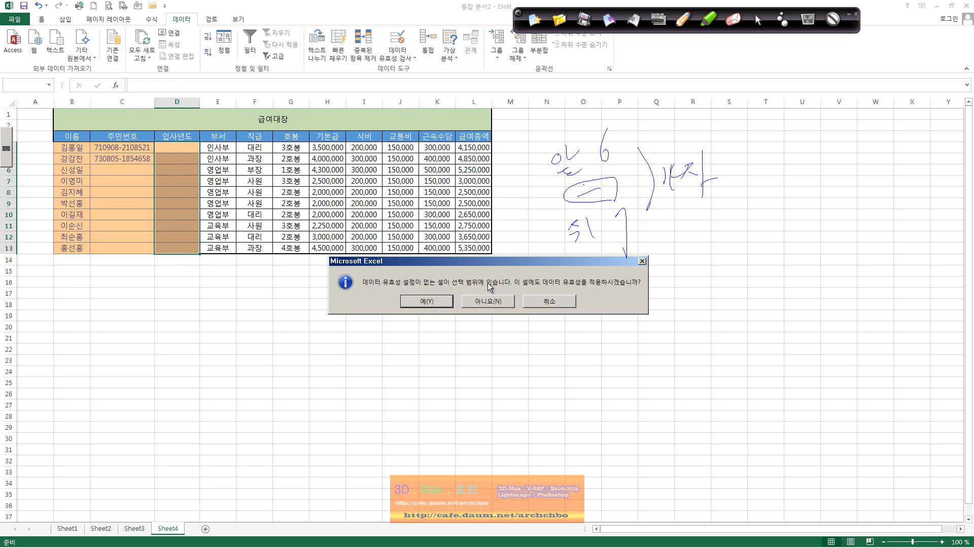
pyautogui.click(490, 302)
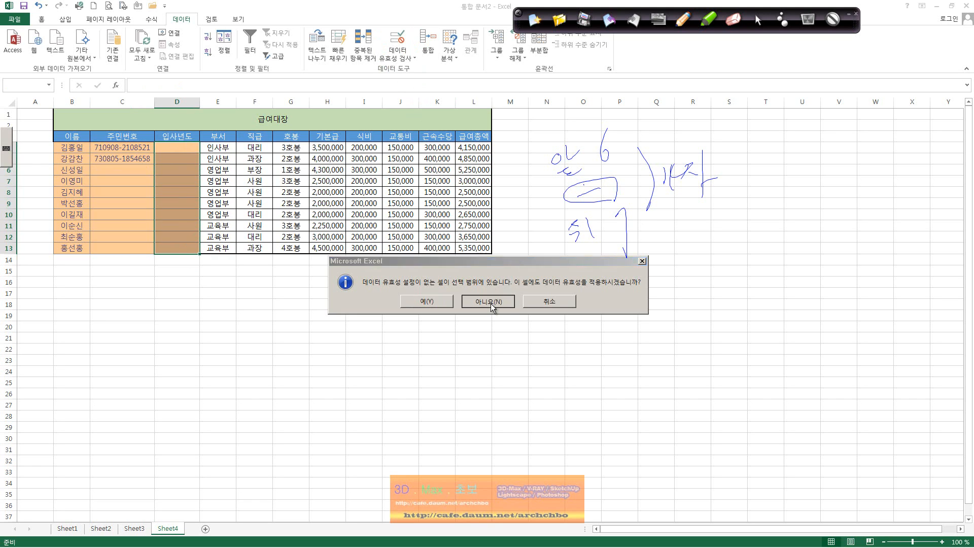
pyautogui.click(268, 262)
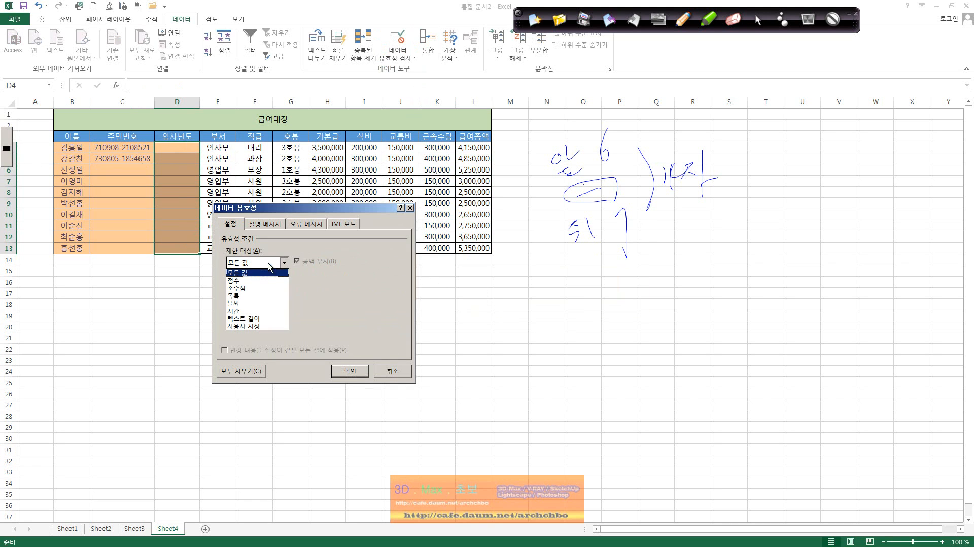
pyautogui.click(272, 303)
# Enter start date 2005-01-01 and end date 2030-12-31 for the hire-year rule.
pyautogui.click(294, 313)
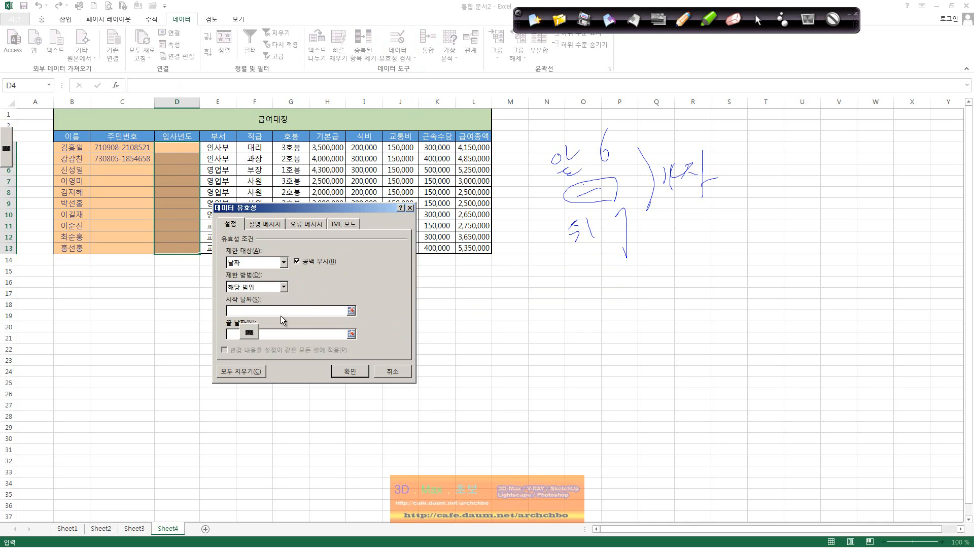
pyautogui.write('2008')
pyautogui.press('BackSpace')
pyautogui.write('5-01-01')
pyautogui.press('Tab')
pyautogui.write('21')
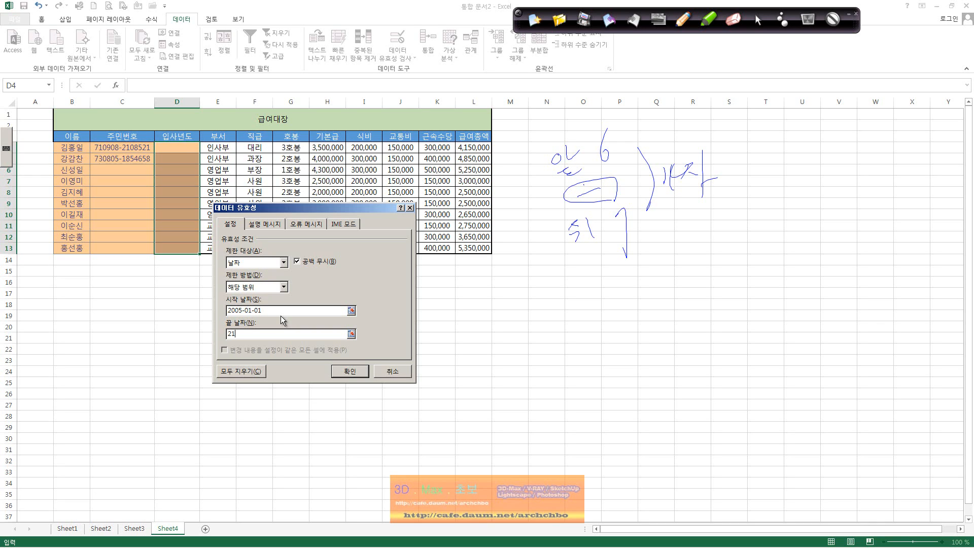
pyautogui.press('BackSpace')
pyautogui.write('05')
pyautogui.press('BackSpace')
pyautogui.write('30-12-31')
pyautogui.click(358, 372)
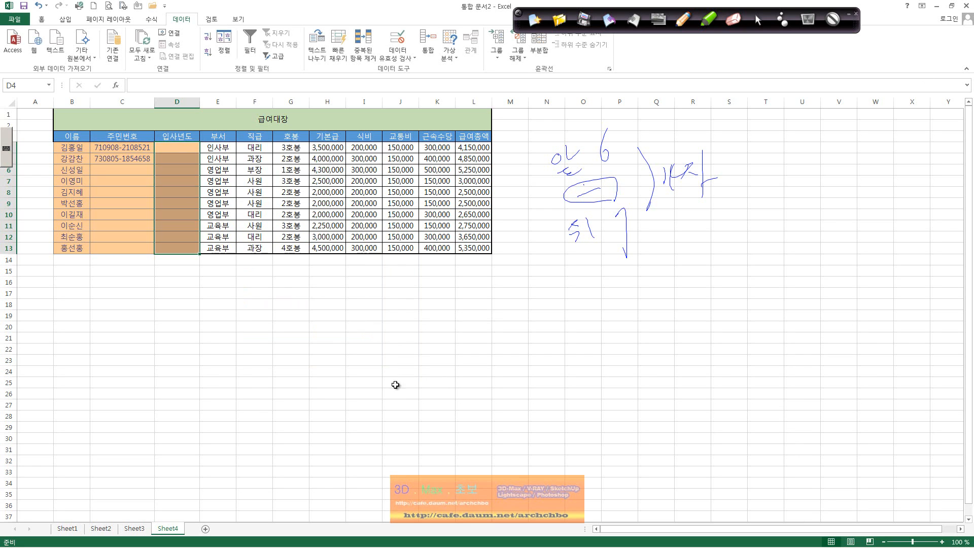
pyautogui.click(179, 151)
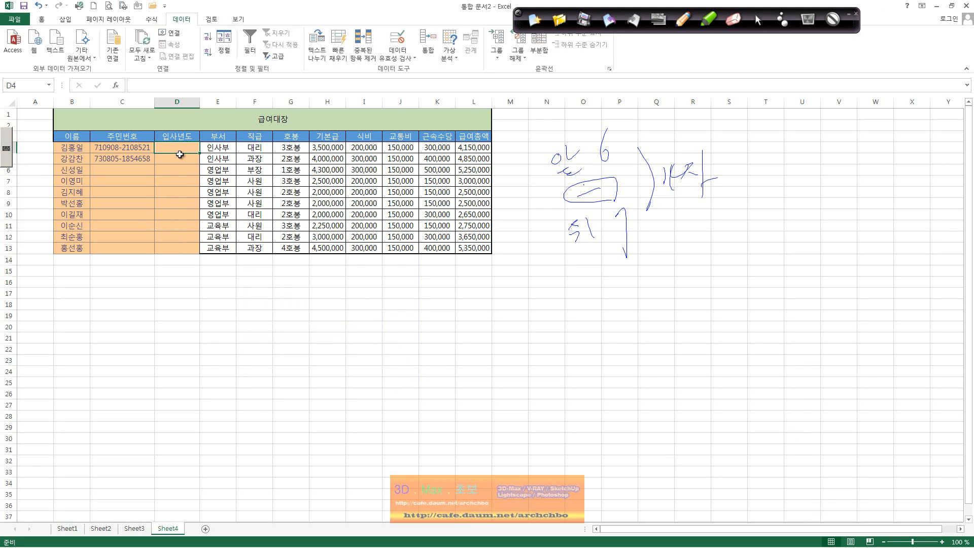
pyautogui.write('2004-12-')
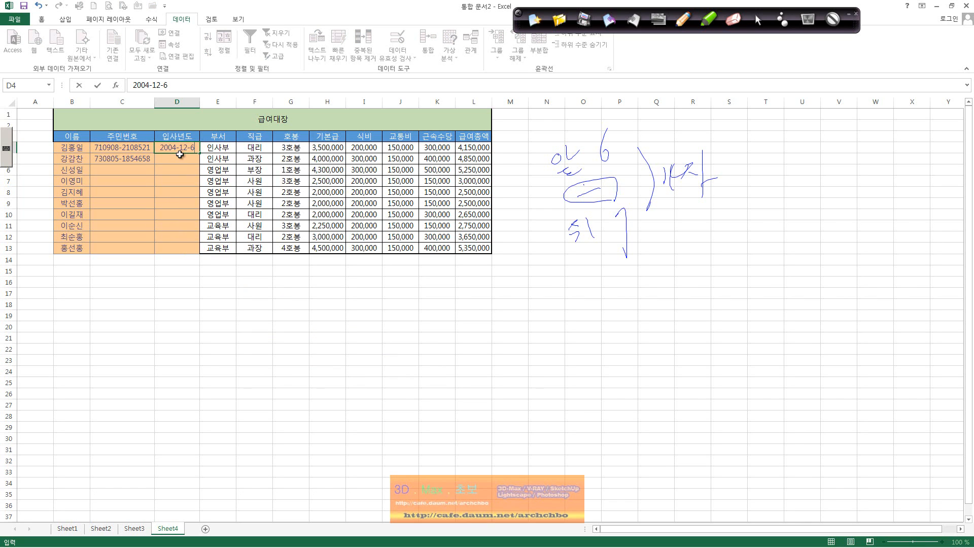
pyautogui.write('31')
pyautogui.press('Return')
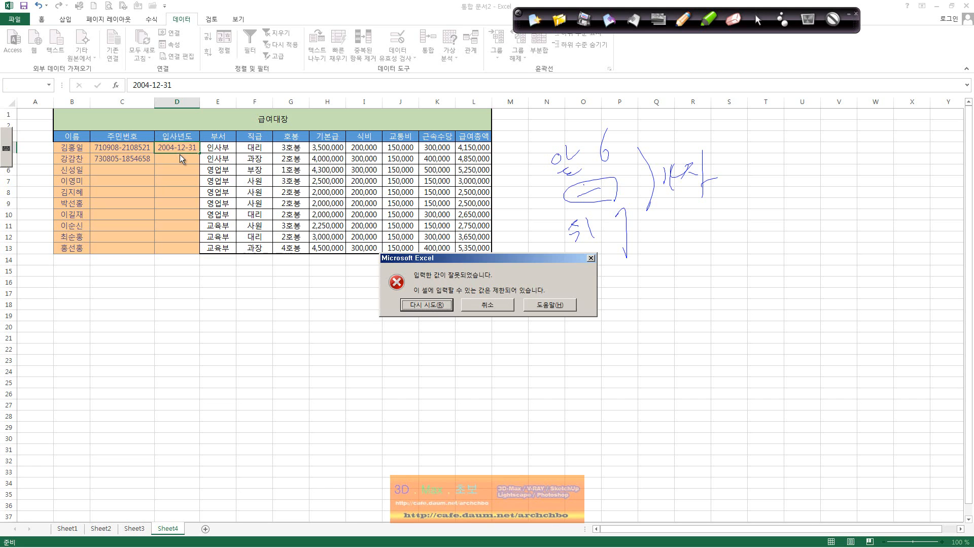
pyautogui.press('Return')
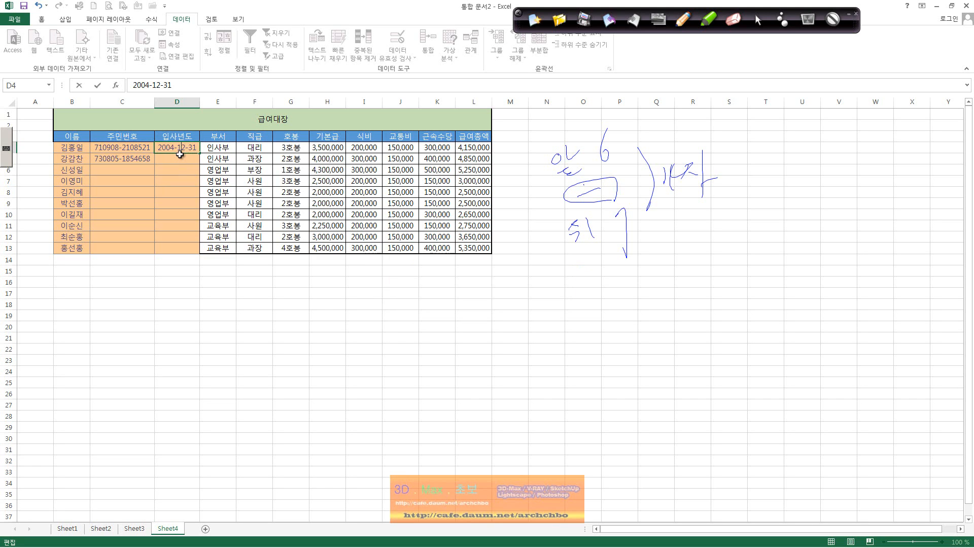
pyautogui.press('Delete')
pyautogui.write('5')
pyautogui.press('Return')
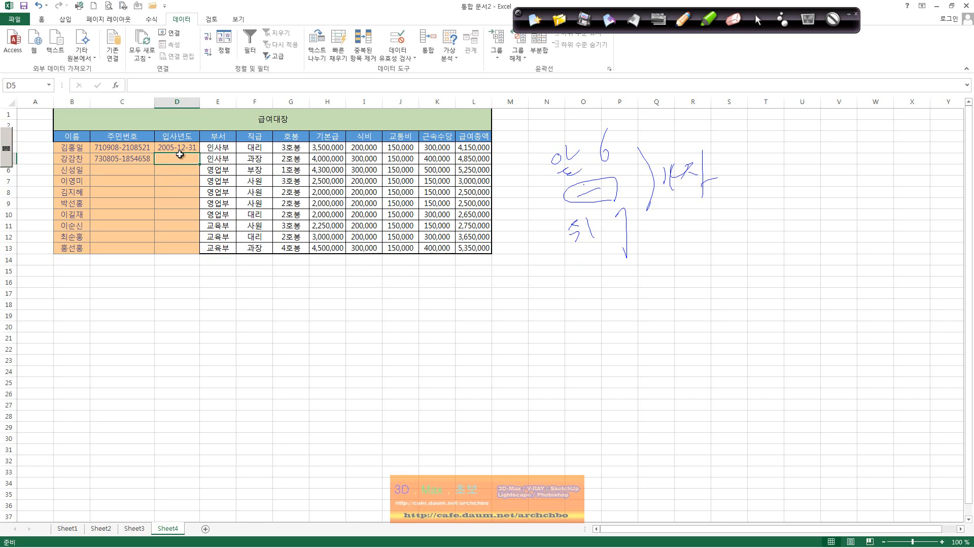
pyautogui.write('2031-12')
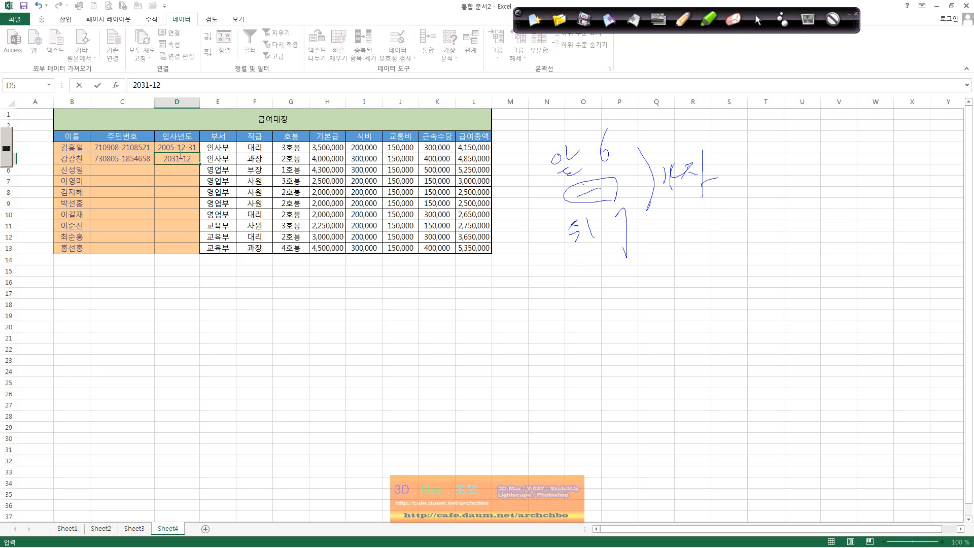
pyautogui.press('BackSpace')
pyautogui.write('01-01')
pyautogui.press('Return')
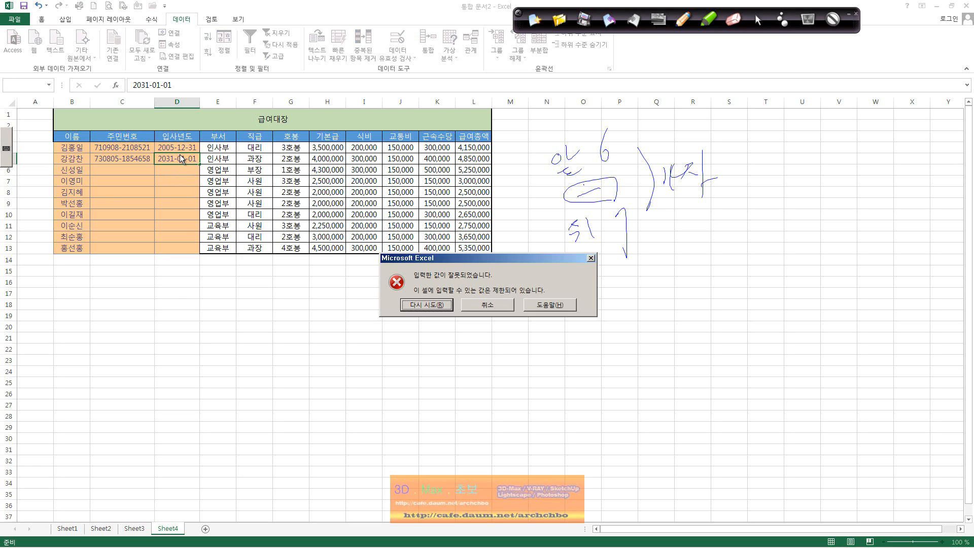
pyautogui.press('Return')
pyautogui.press('Left')
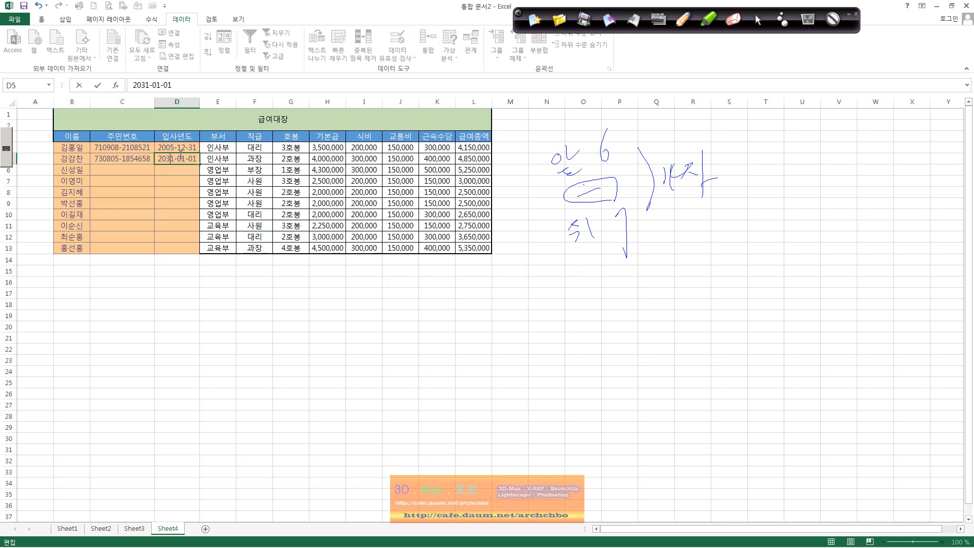
pyautogui.press('Delete')
pyautogui.write('0')
pyautogui.press('Return')
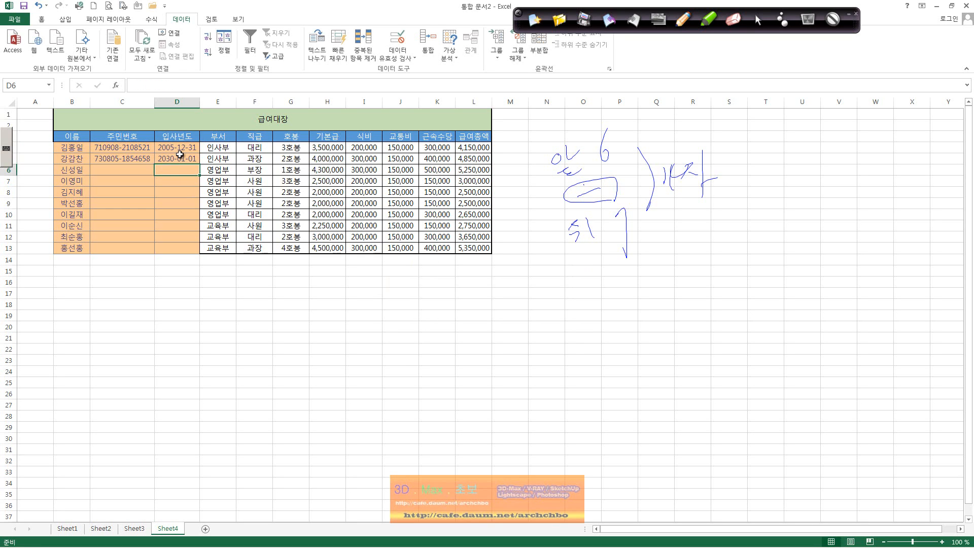
pyautogui.moveTo(180, 148); pyautogui.dragTo(184, 259)
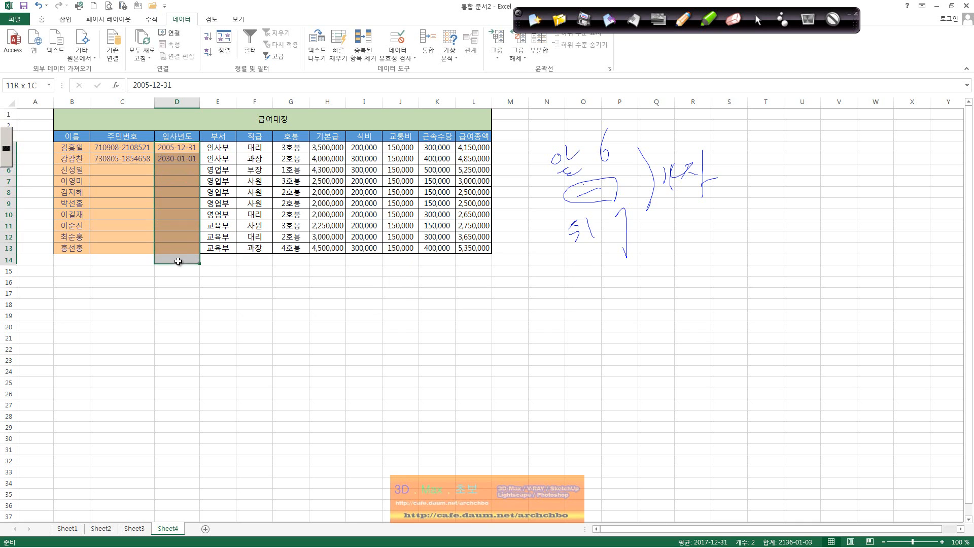
pyautogui.press('Delete')
pyautogui.click(187, 149)
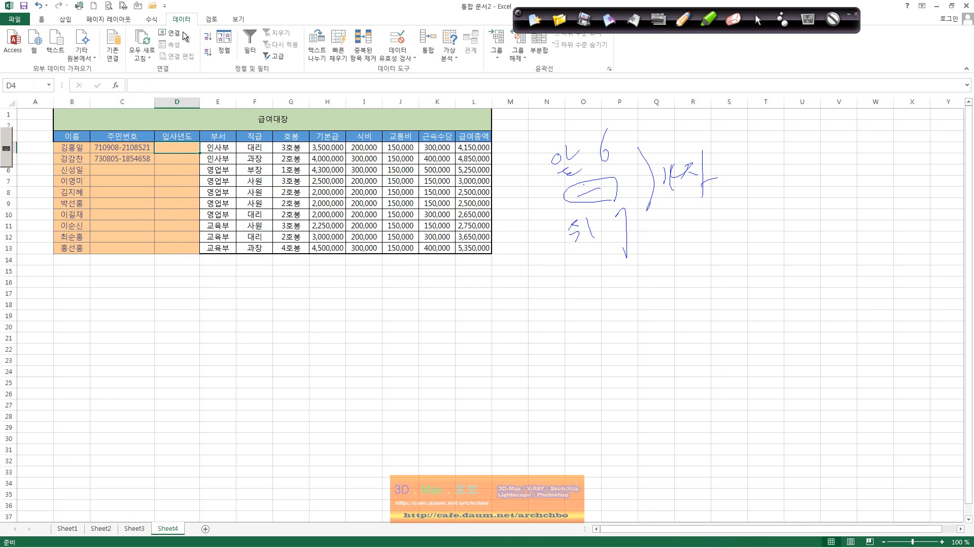
pyautogui.click(434, 295)
pyautogui.click(560, 292)
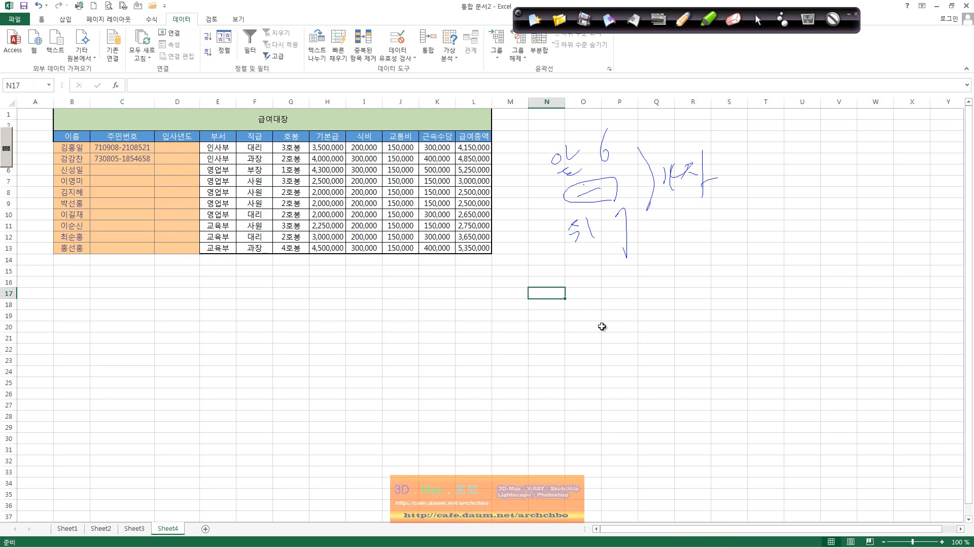
pyautogui.write('=ㅆ')
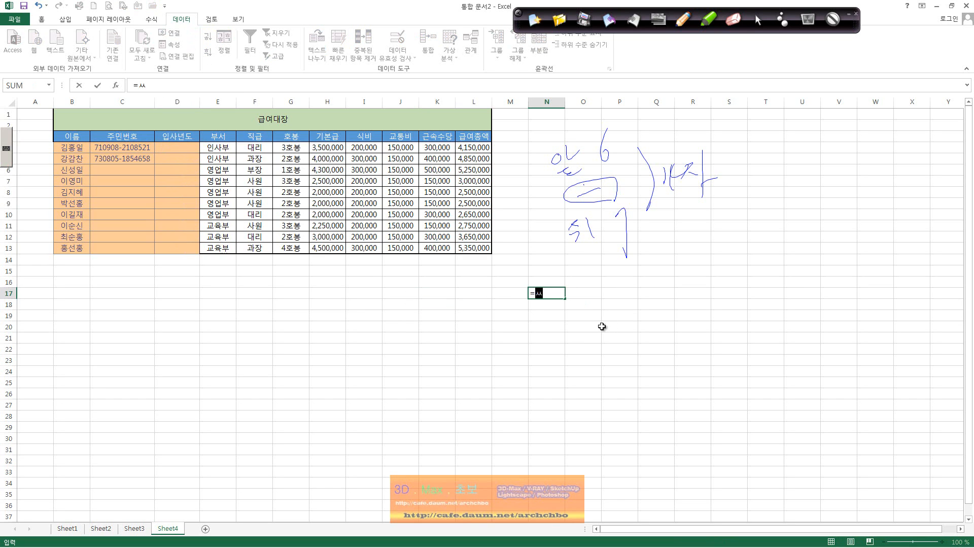
pyautogui.press('BackSpace')
pyautogui.write('Toda')
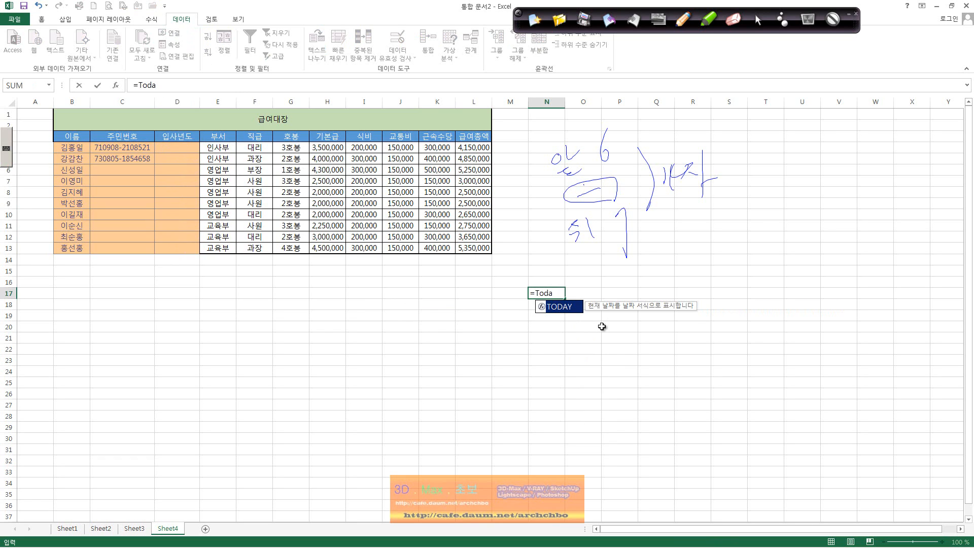
pyautogui.write('y()')
pyautogui.press('Return')
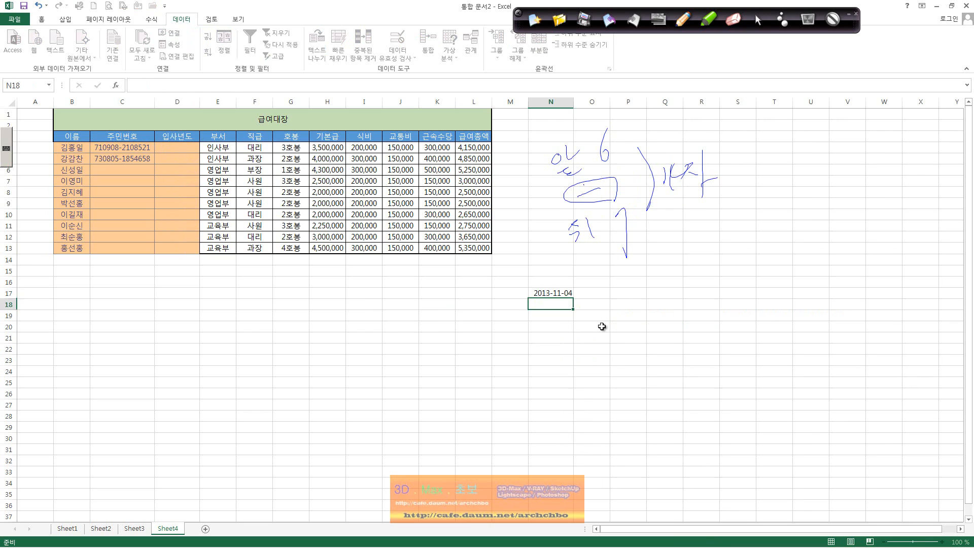
pyautogui.press('Up')
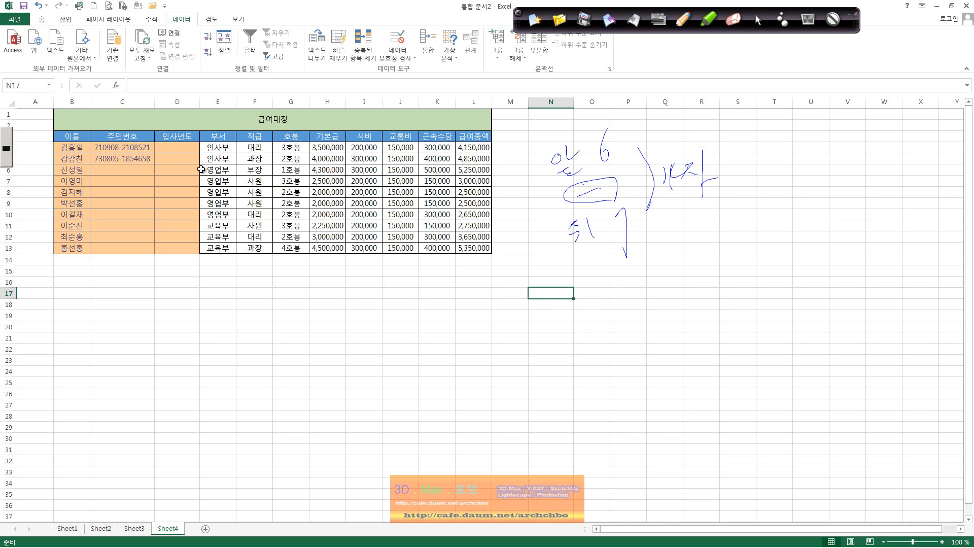
# Reopen D4:D13's date rule and replace end date 2030-12-31 with today().
pyautogui.moveTo(182, 148); pyautogui.dragTo(187, 249)
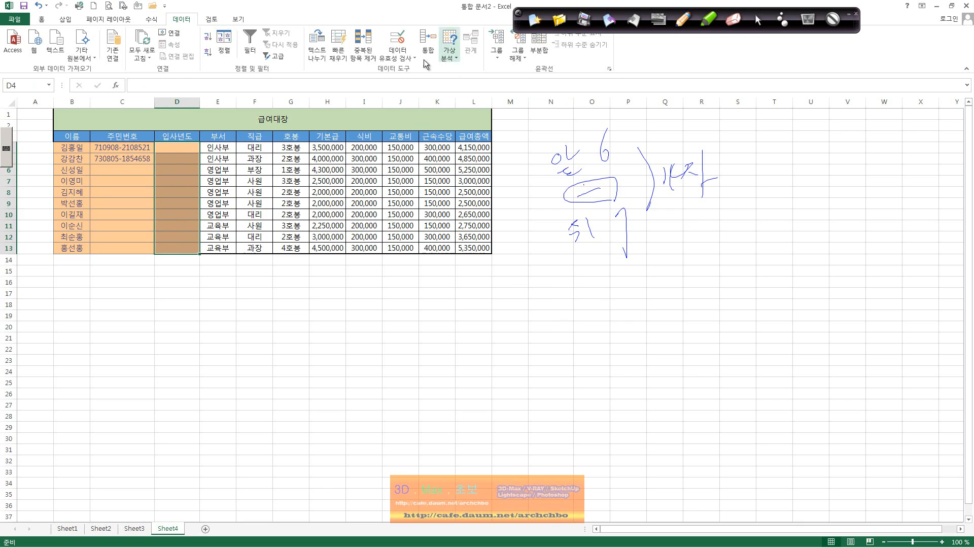
pyautogui.click(403, 56)
pyautogui.click(409, 69)
pyautogui.click(282, 334)
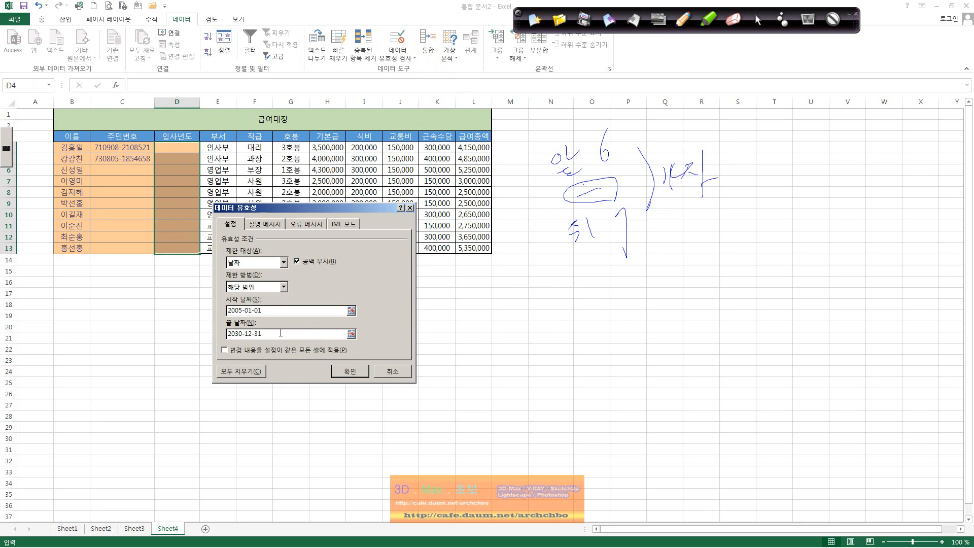
pyautogui.press('BackSpace')
pyautogui.press('BackSpace')
pyautogui.press('BackSpace')
pyautogui.press('BackSpace')
pyautogui.press('BackSpace')
pyautogui.press('BackSpace')
pyautogui.press('BackSpace')
pyautogui.press('BackSpace')
pyautogui.press('BackSpace')
pyautogui.press('BackSpace')
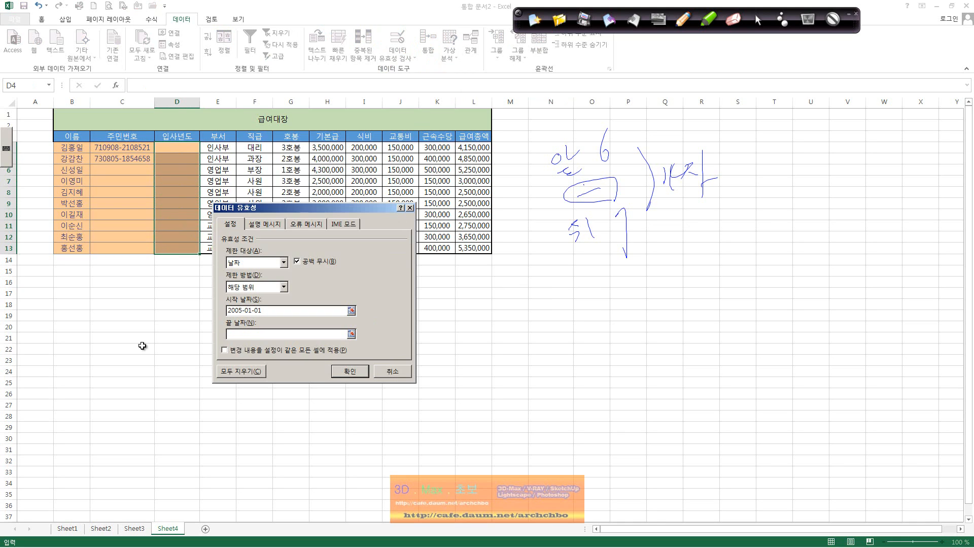
pyautogui.write('today90')
pyautogui.press('BackSpace')
pyautogui.press('BackSpace')
pyautogui.write('()')
# After Excel rejects plain today(), enter =today() as the end date and apply the rule.
pyautogui.click(356, 372)
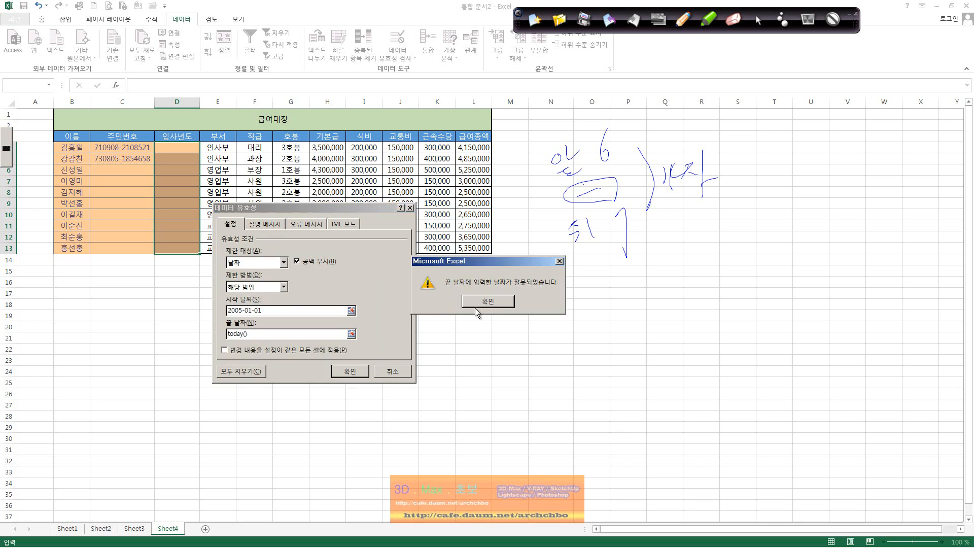
pyautogui.click(487, 302)
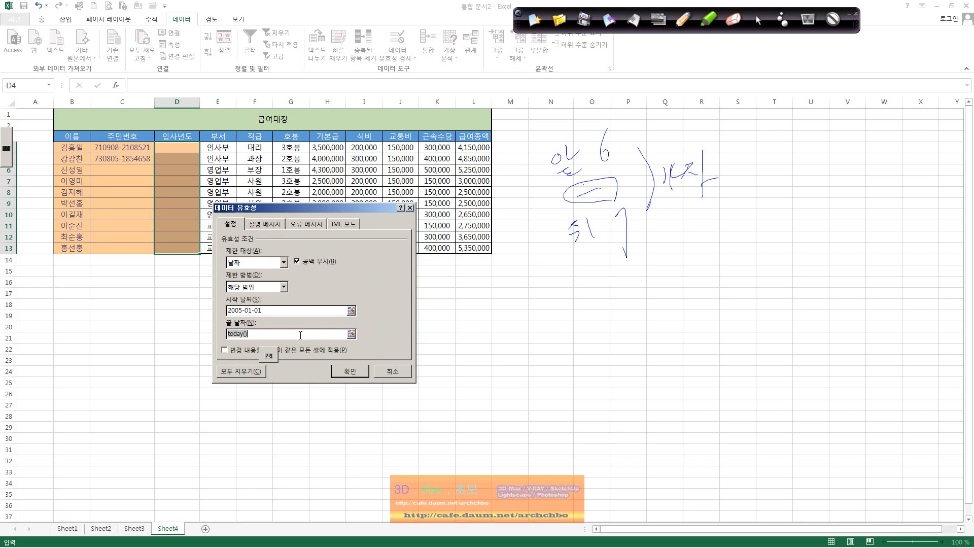
pyautogui.click(269, 334)
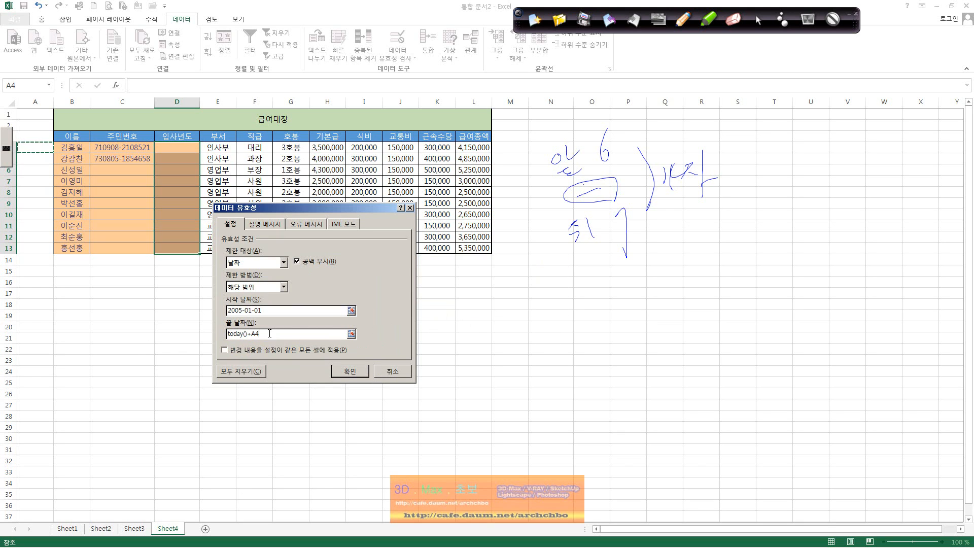
pyautogui.press('BackSpace')
pyautogui.press('BackSpace')
pyautogui.press('BackSpace')
pyautogui.press('BackSpace')
pyautogui.press('BackSpace')
pyautogui.press('BackSpace')
pyautogui.press('BackSpace')
pyautogui.write('=today()')
pyautogui.press('Return')
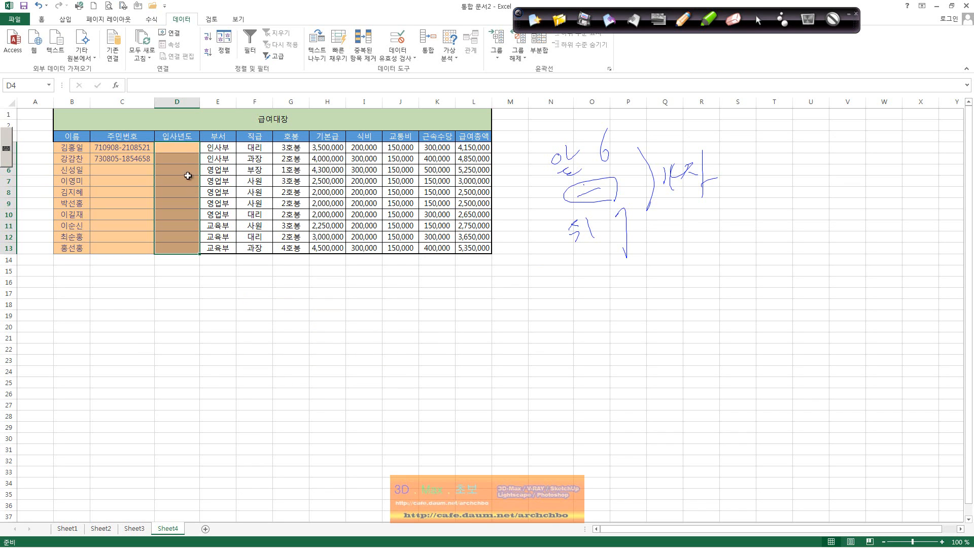
# Enter the test date 2013-11-05 in D4 to trigger the validation error.
pyautogui.click(184, 147)
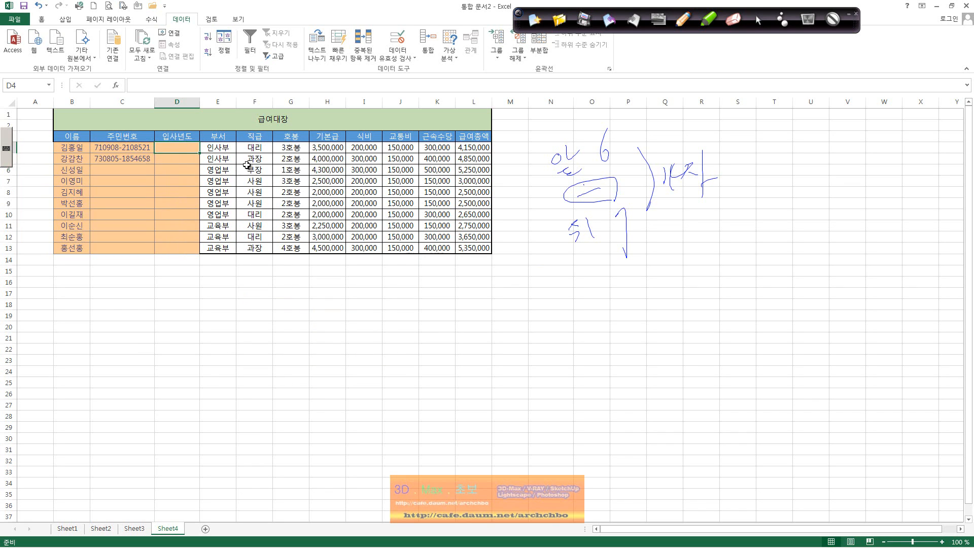
pyautogui.write('2013-')
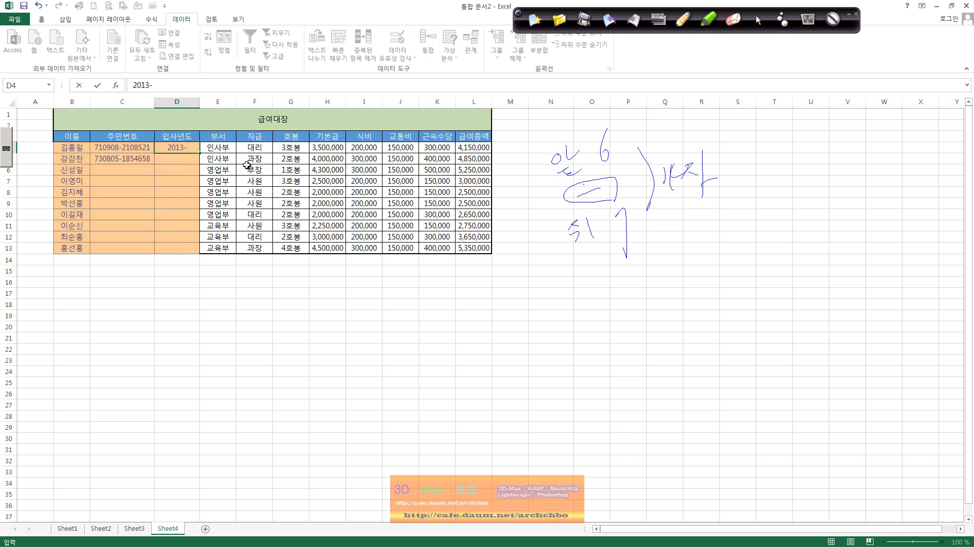
pyautogui.write('11-05')
pyautogui.press('Return')
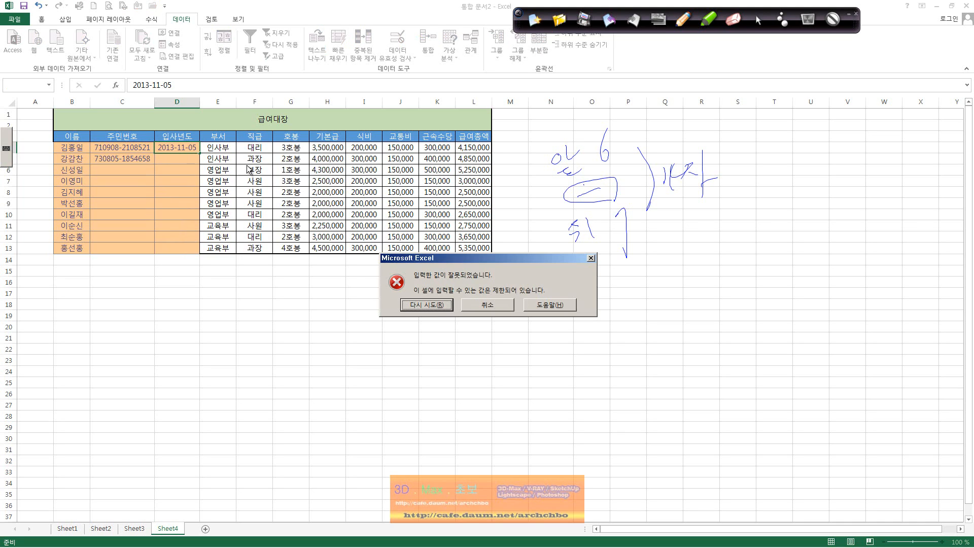
# Retry the rejected entry and put 2013-11-04 in D4 so it is accepted.
pyautogui.press('Return')
pyautogui.press('BackSpace')
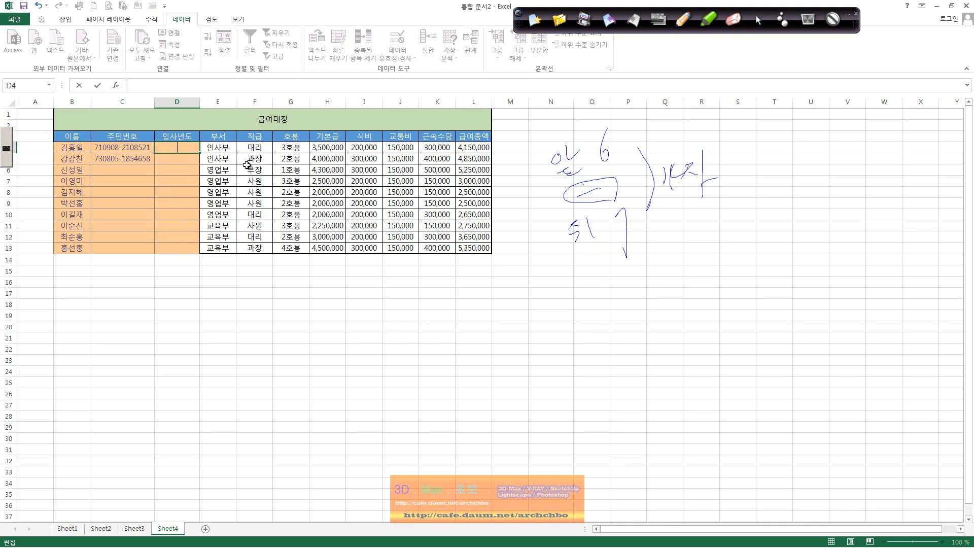
pyautogui.write('2013-11-04')
pyautogui.press('Return')
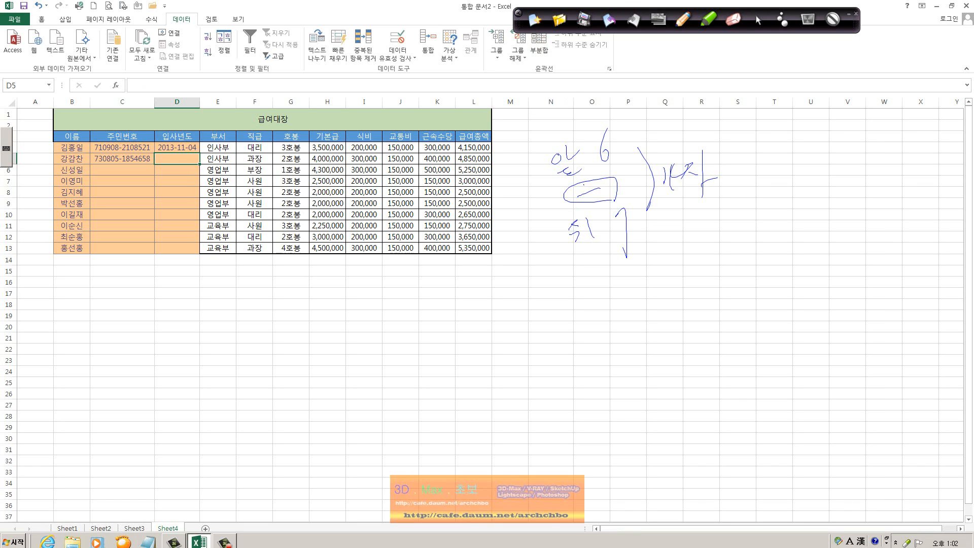
pyautogui.moveTo(964, 530)
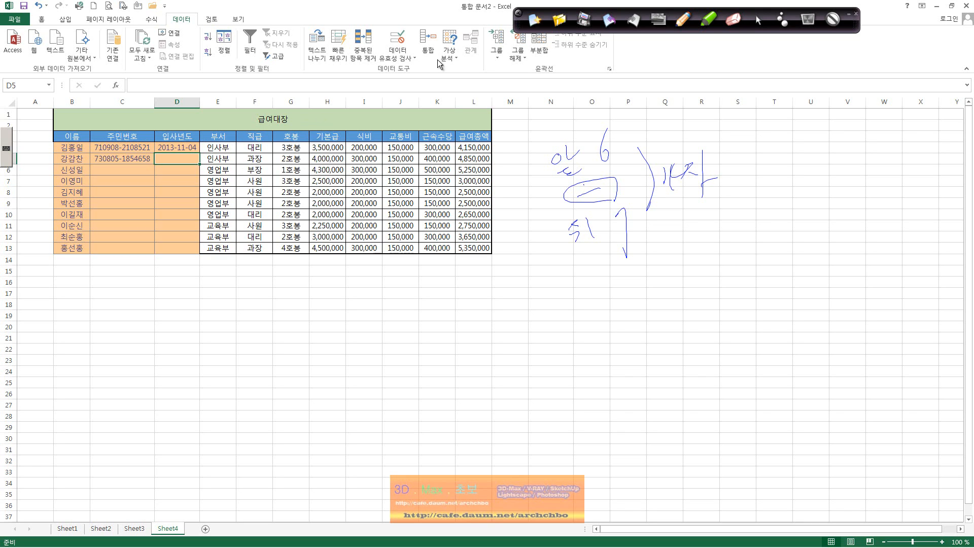
# Review the date validation settings of D4:D13 and close them unchanged.
pyautogui.moveTo(176, 147); pyautogui.dragTo(182, 251)
pyautogui.click(411, 51)
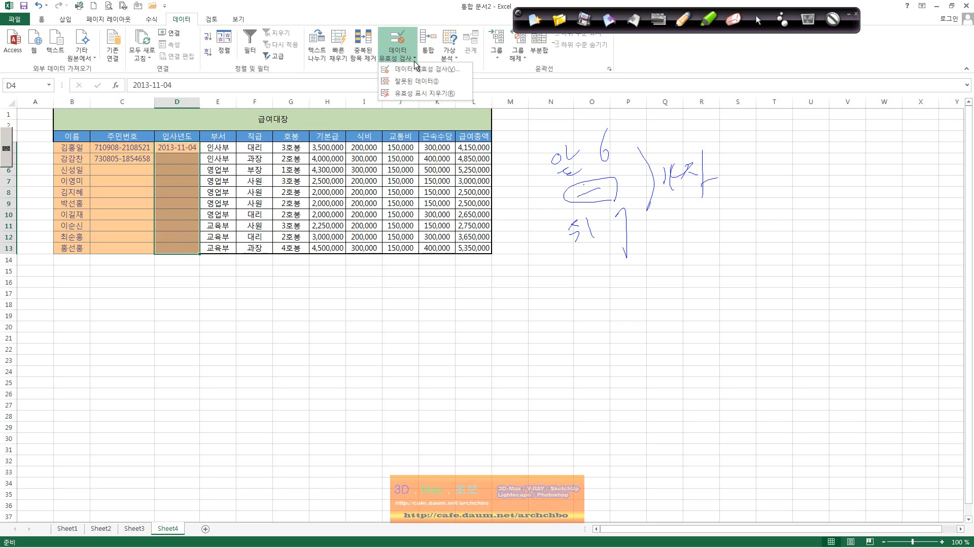
pyautogui.click(409, 69)
pyautogui.click(310, 310)
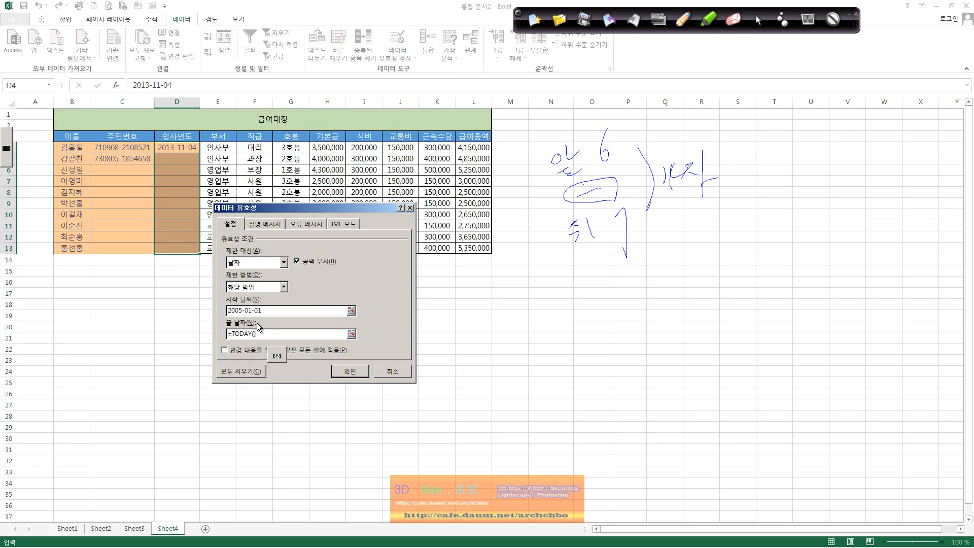
pyautogui.click(410, 207)
# Check the SUM total formula in L4, then delete the meal-cost values in I4:I13.
pyautogui.moveTo(291, 169); pyautogui.dragTo(291, 158)
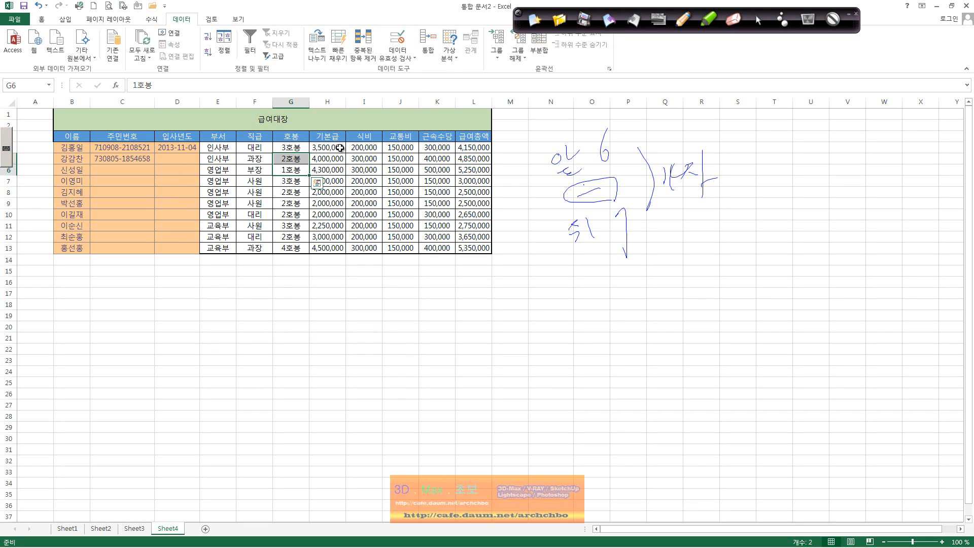
pyautogui.click(479, 149)
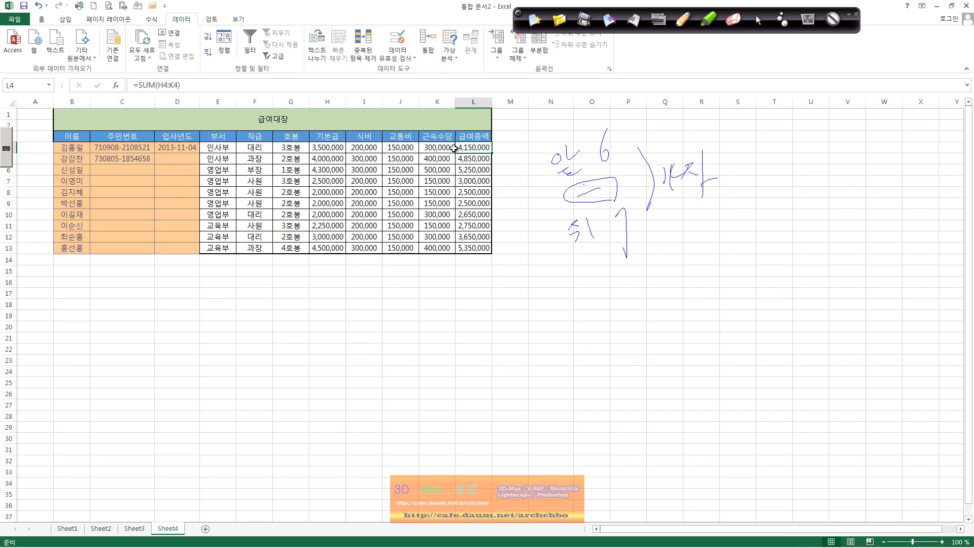
pyautogui.moveTo(373, 148); pyautogui.dragTo(373, 248)
pyautogui.press('Delete')
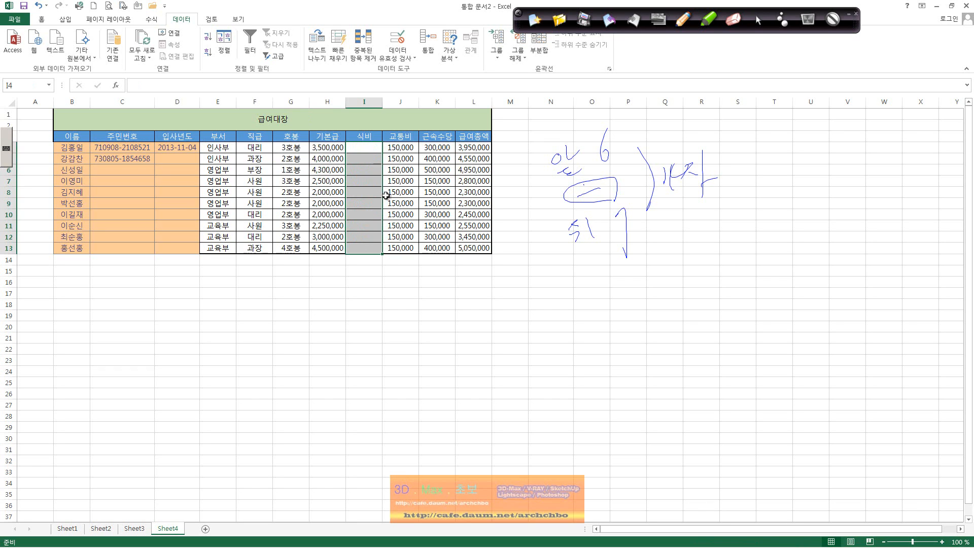
# Set I4:I13 validation to whole numbers greater than or equal to 100000.
pyautogui.click(398, 55)
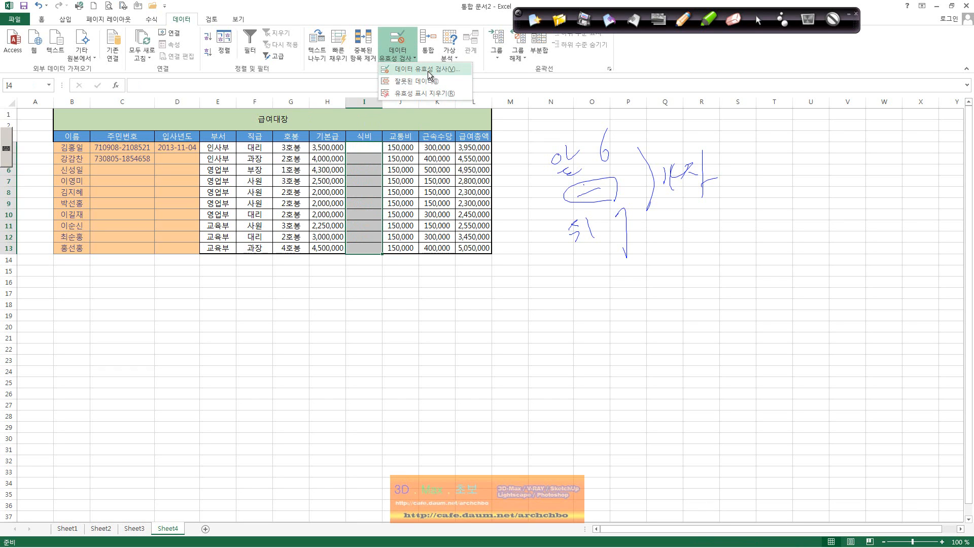
pyautogui.click(427, 71)
pyautogui.click(284, 262)
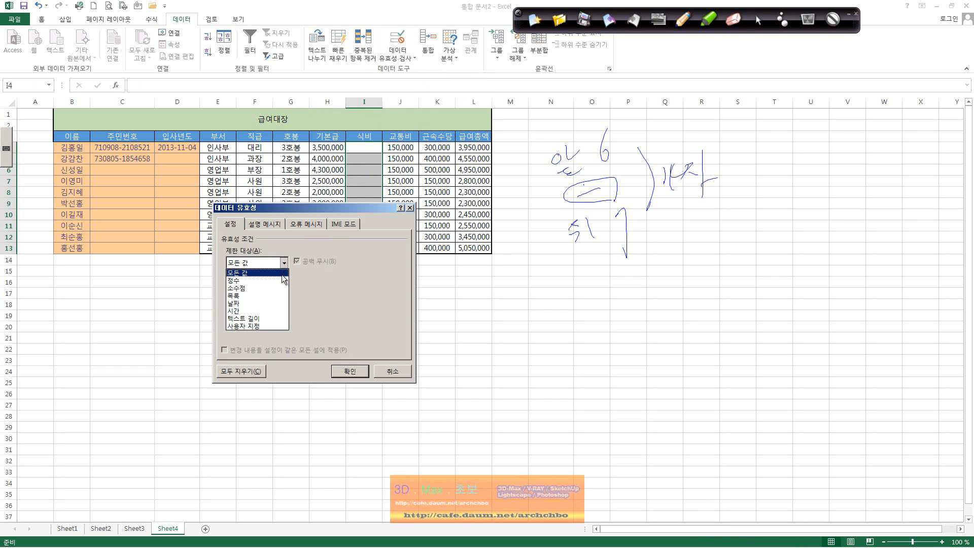
pyautogui.click(275, 280)
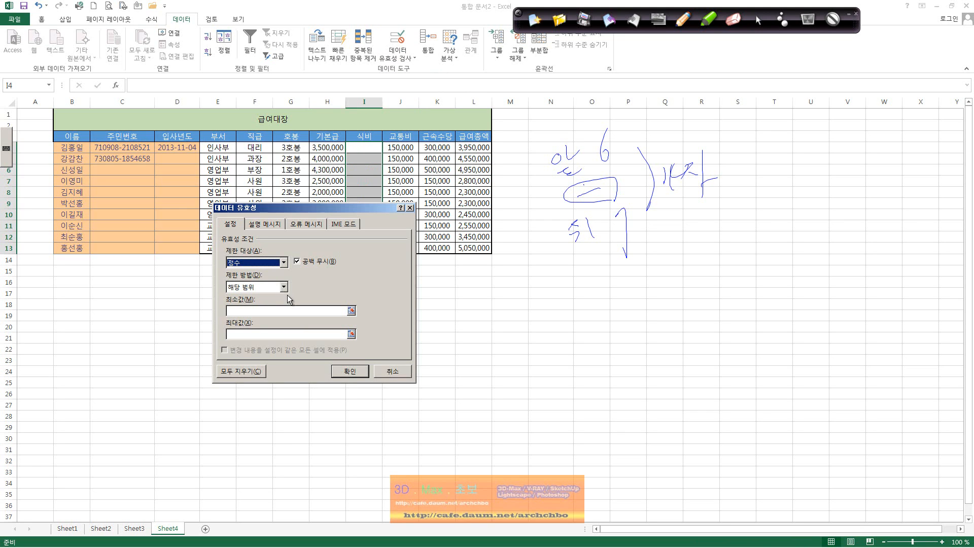
pyautogui.click(289, 311)
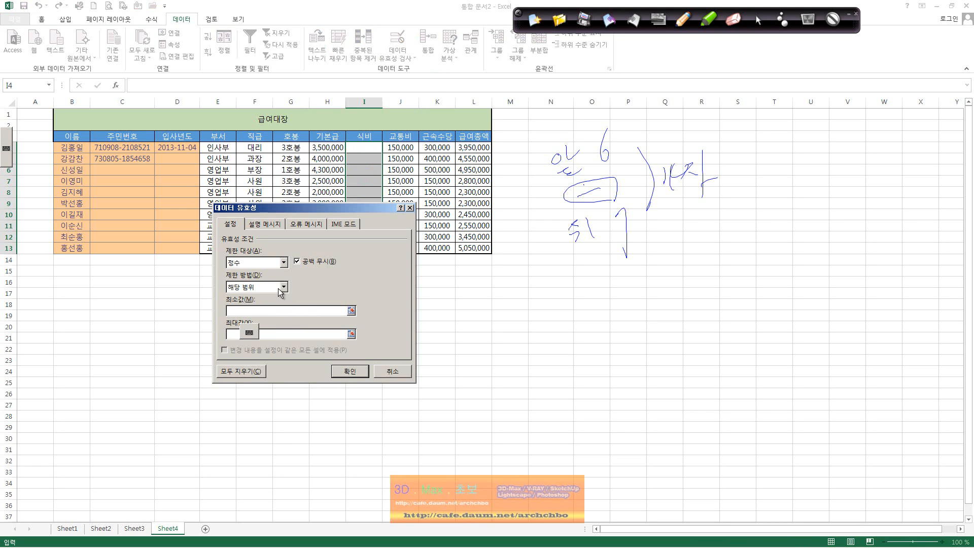
pyautogui.click(283, 287)
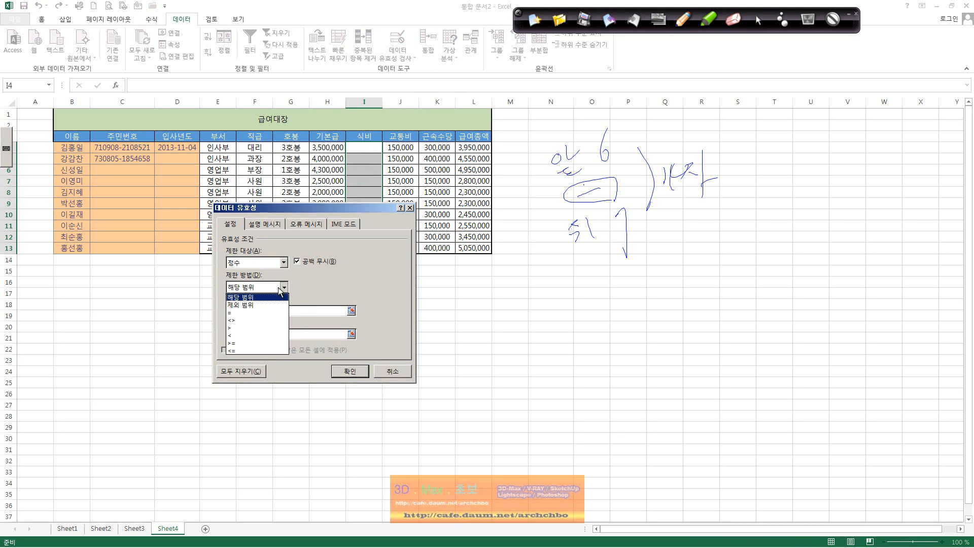
pyautogui.click(259, 344)
pyautogui.click(274, 310)
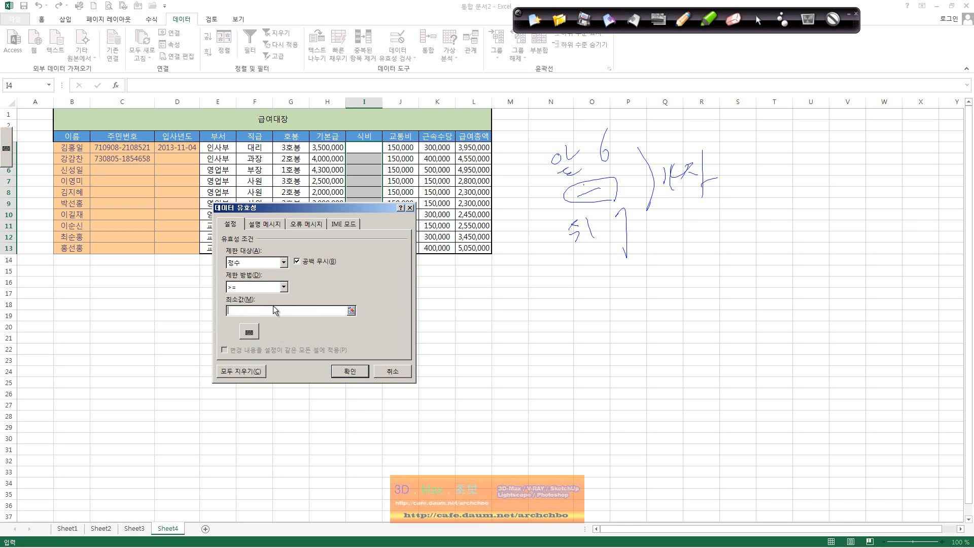
pyautogui.write('100000')
pyautogui.click(349, 371)
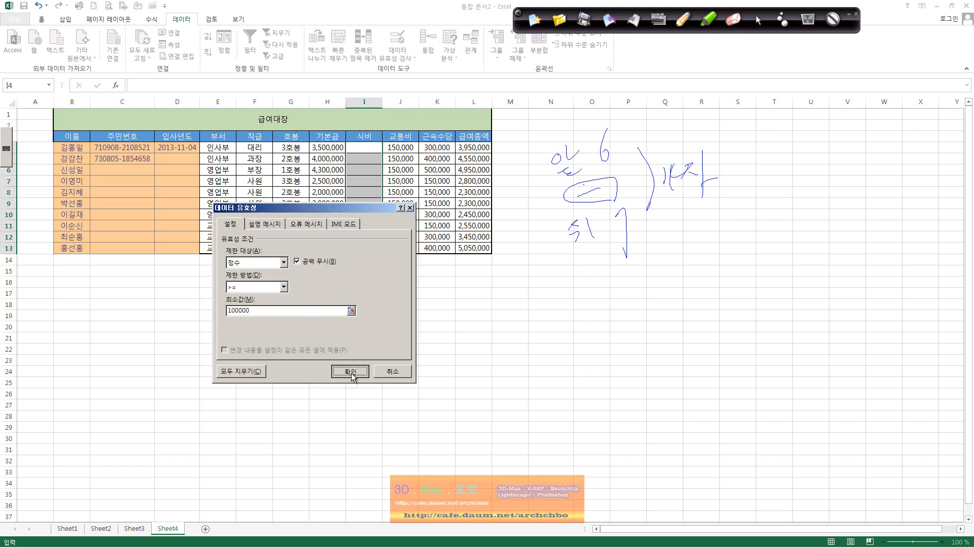
# Test I4: 90000 is rejected, then 100000 is accepted.
pyautogui.click(360, 147)
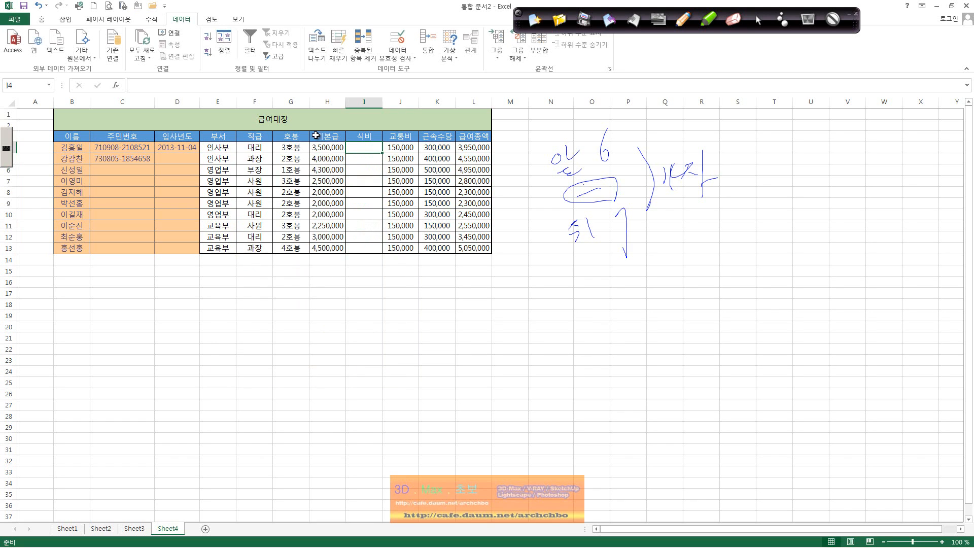
pyautogui.write('90000')
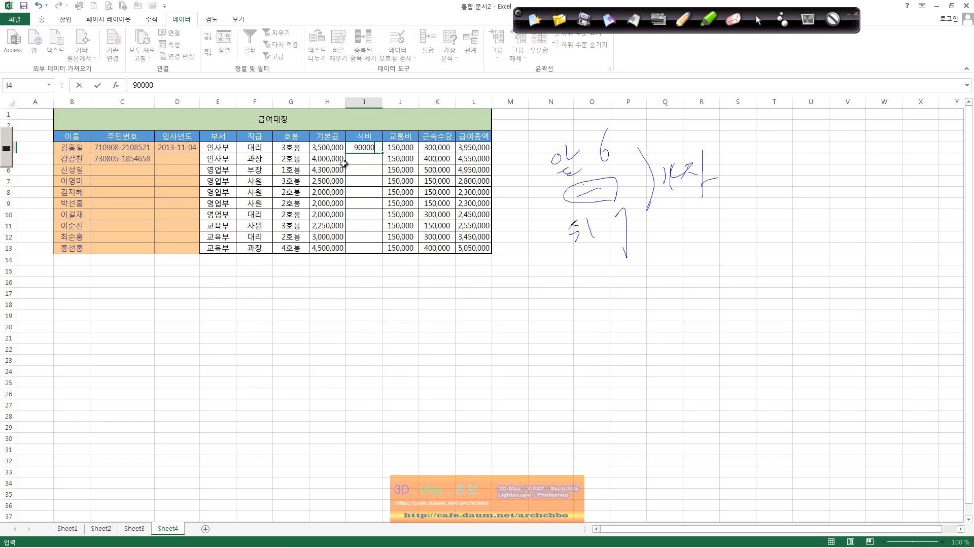
pyautogui.press('Return')
pyautogui.click(431, 306)
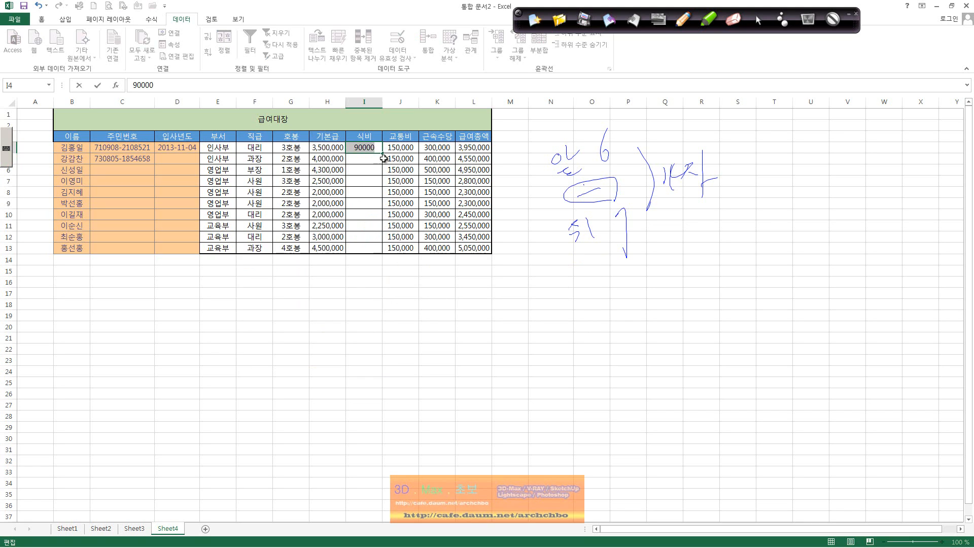
pyautogui.write('100000')
pyautogui.press('Return')
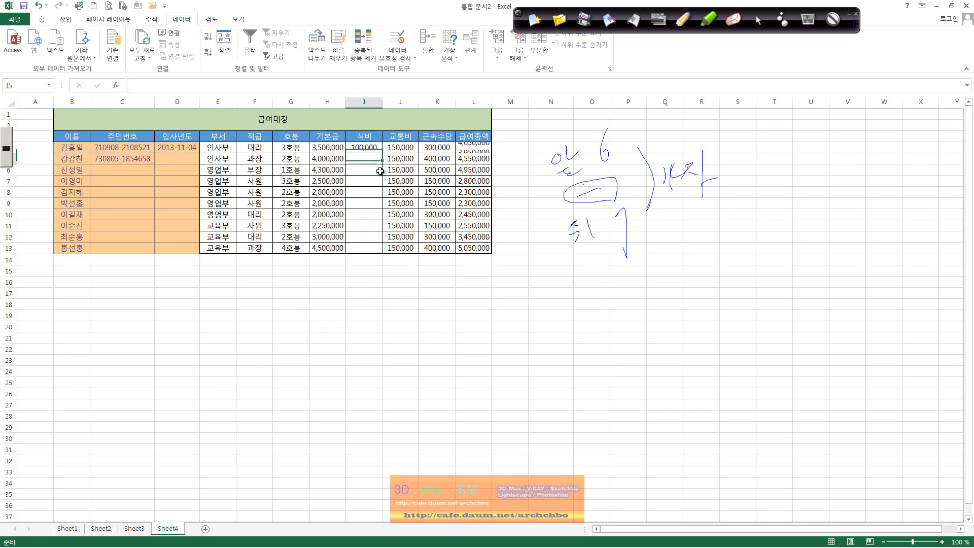
# Clear the 100,000 test value from I4 and reselect I4:I13.
pyautogui.click(375, 143)
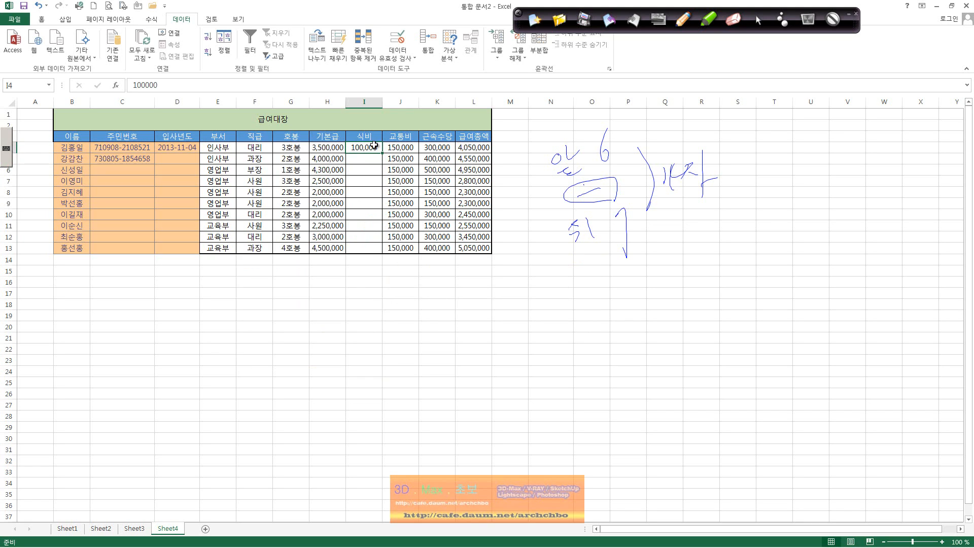
pyautogui.press('Delete')
pyautogui.moveTo(374, 147); pyautogui.dragTo(374, 248)
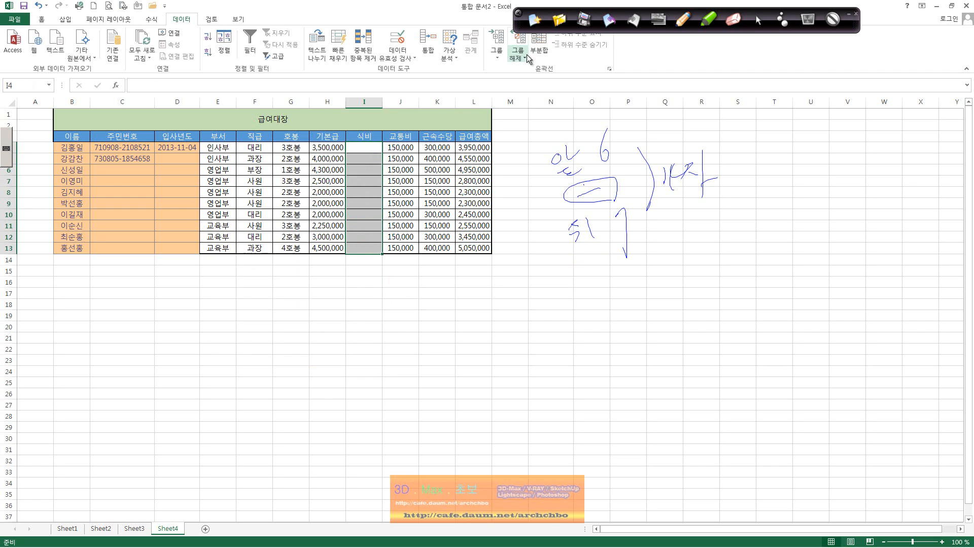
pyautogui.click(401, 55)
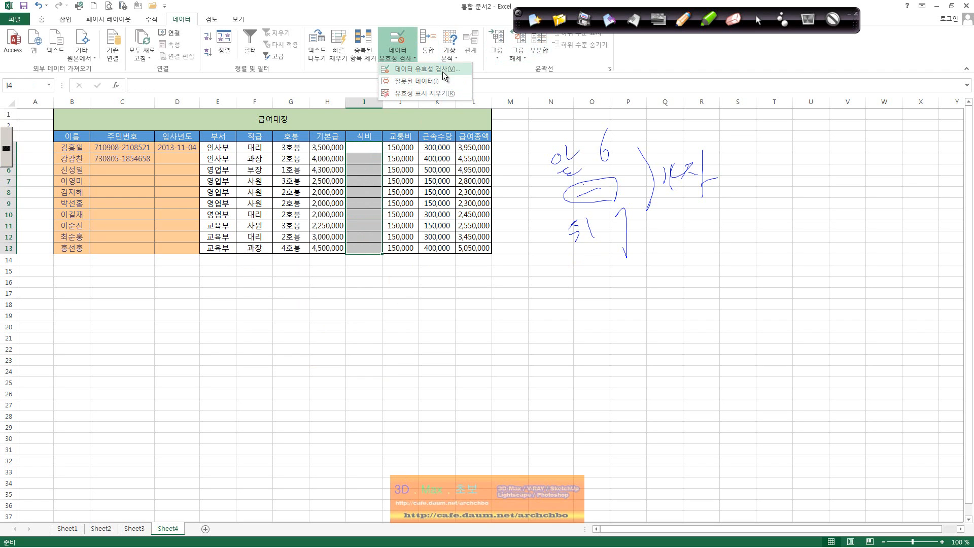
# After briefly trying Custom, set the I4:I13 rule to whole numbers between 100000 and 200000.
pyautogui.click(427, 69)
pyautogui.click(284, 263)
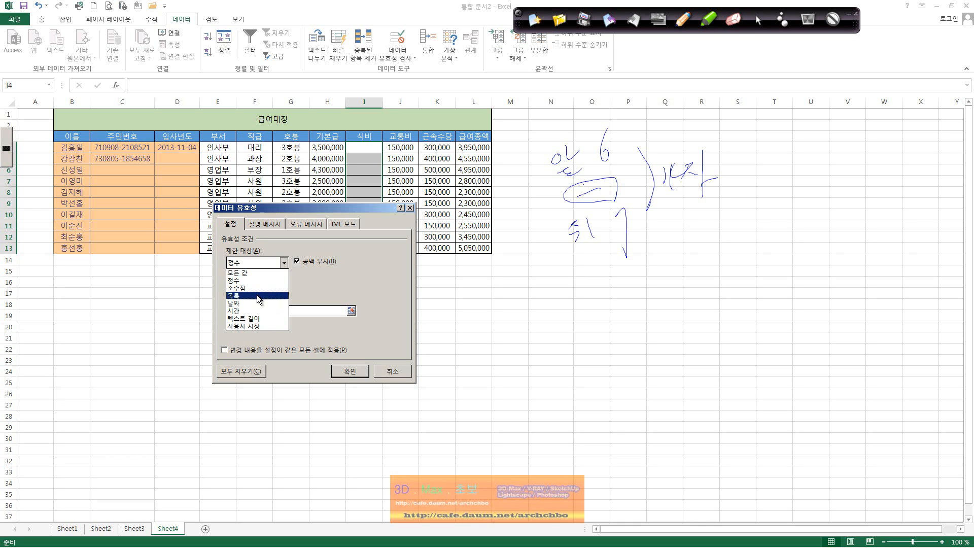
pyautogui.click(264, 326)
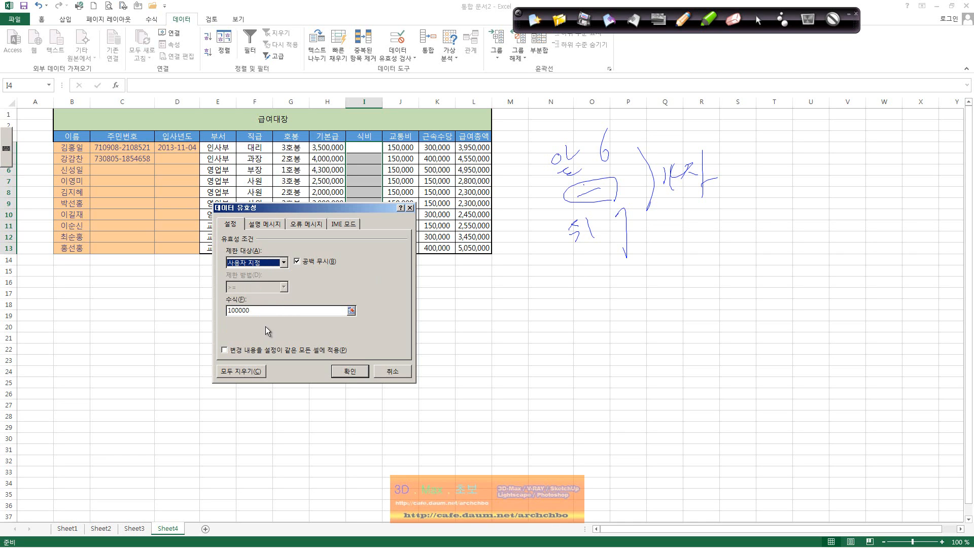
pyautogui.click(297, 311)
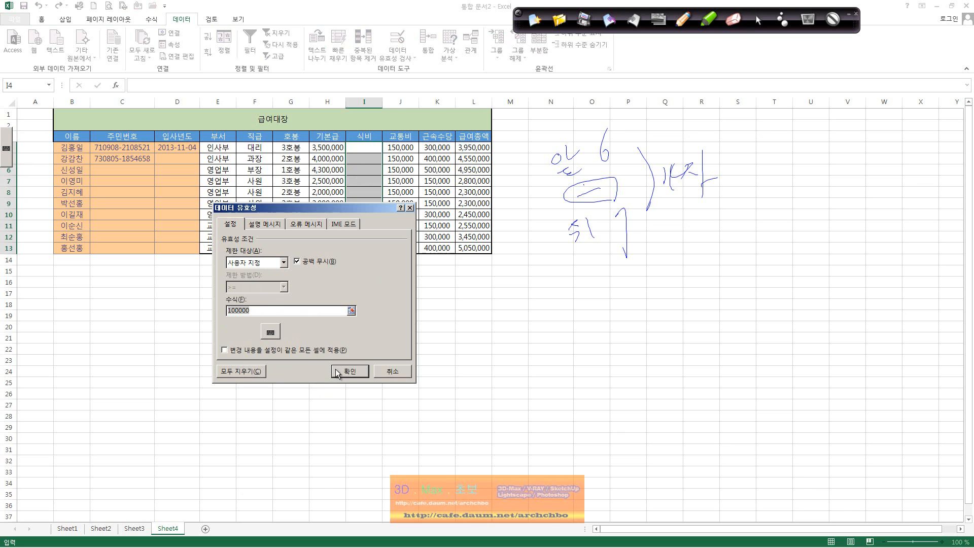
pyautogui.click(284, 263)
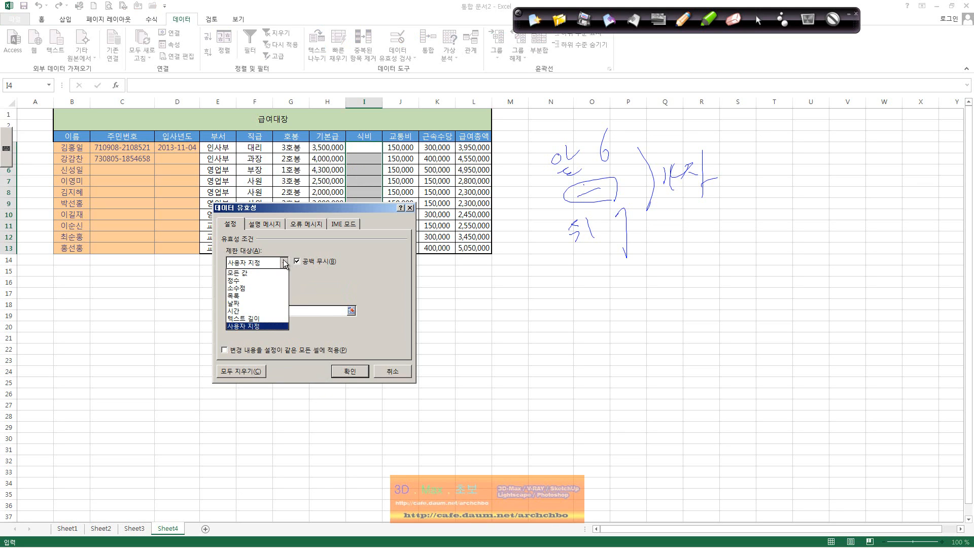
pyautogui.click(257, 277)
pyautogui.click(257, 287)
pyautogui.click(257, 296)
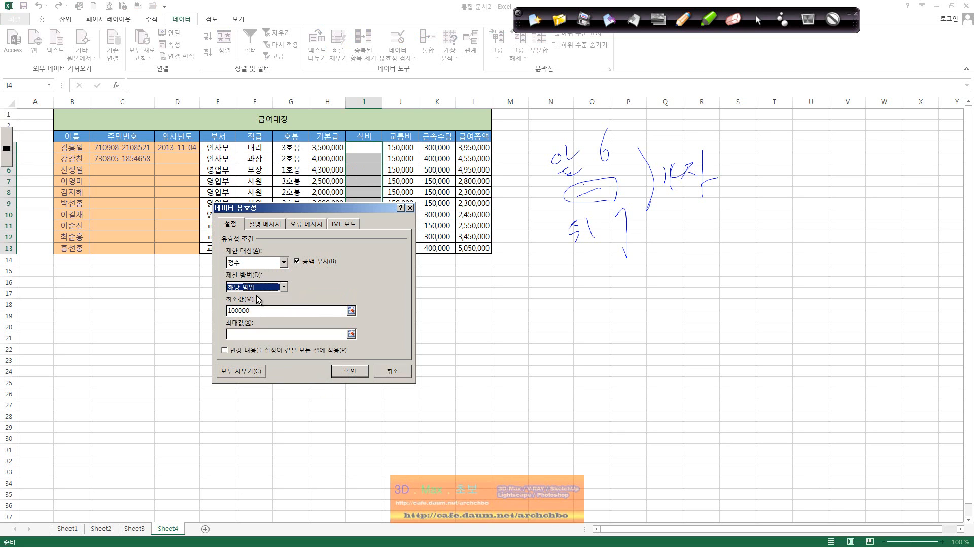
pyautogui.click(258, 310)
pyautogui.write('200000')
pyautogui.click(356, 376)
pyautogui.click(362, 148)
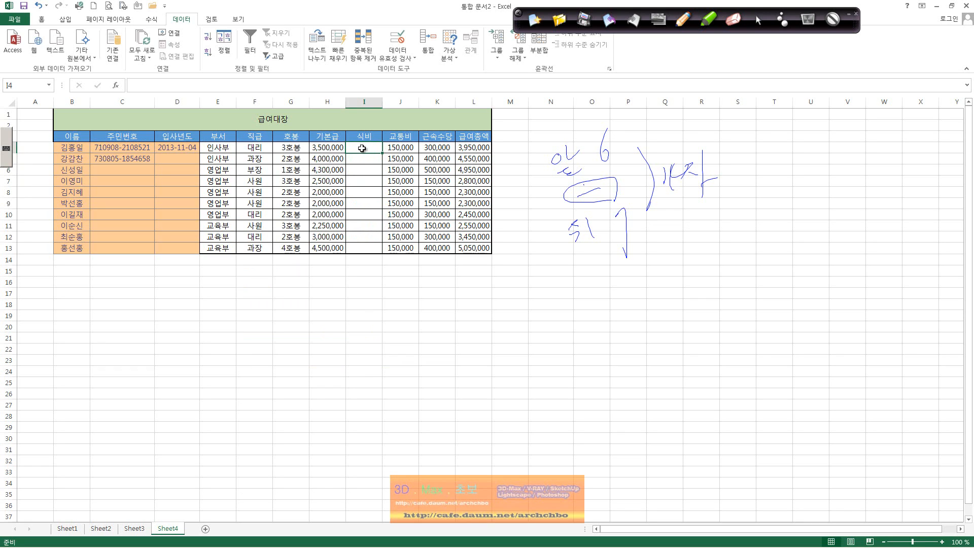
# Enter meal costs 150,000, 200,000 and 200,000 in I4:I6, with 210000 rejected as over the limit.
pyautogui.write('150000')
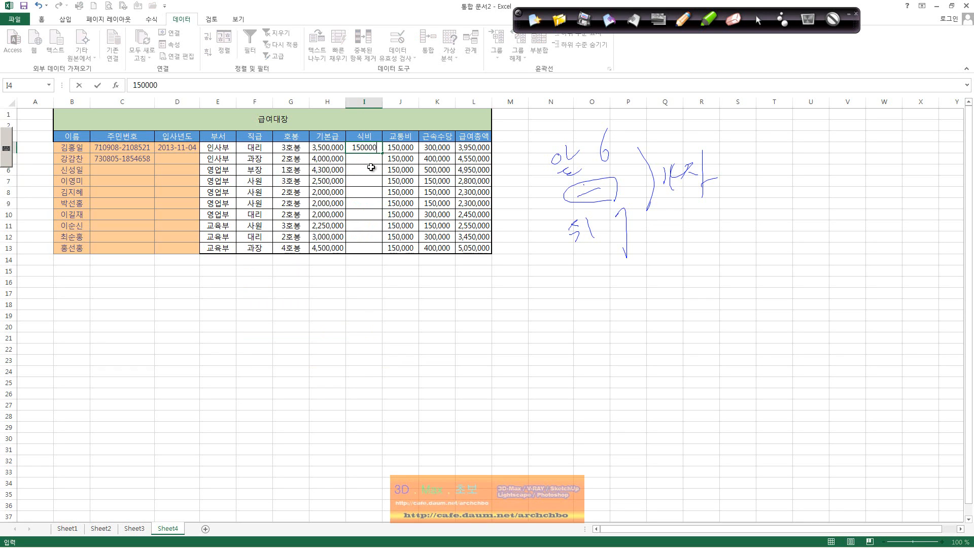
pyautogui.press('Return')
pyautogui.write('20')
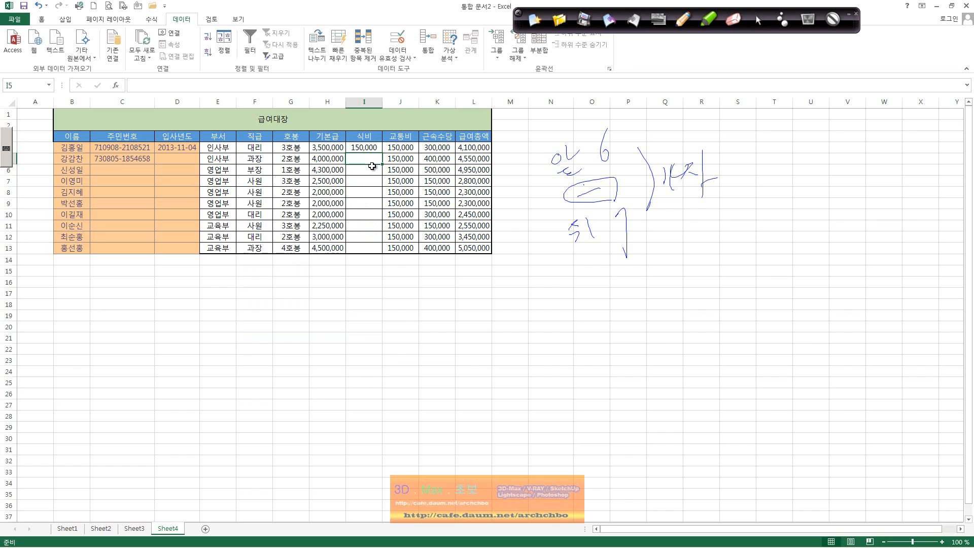
pyautogui.write('0,000')
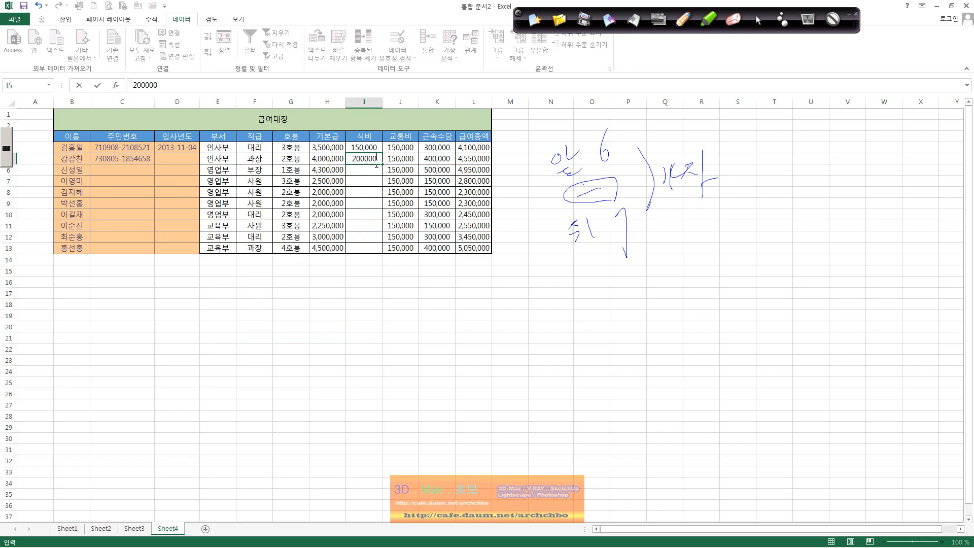
pyautogui.press('Return')
pyautogui.write('210000')
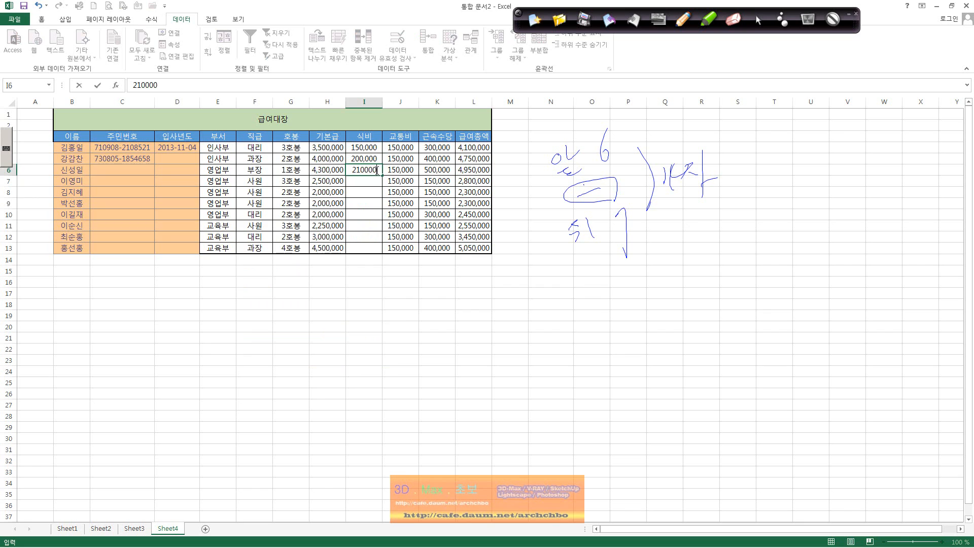
pyautogui.press('Return')
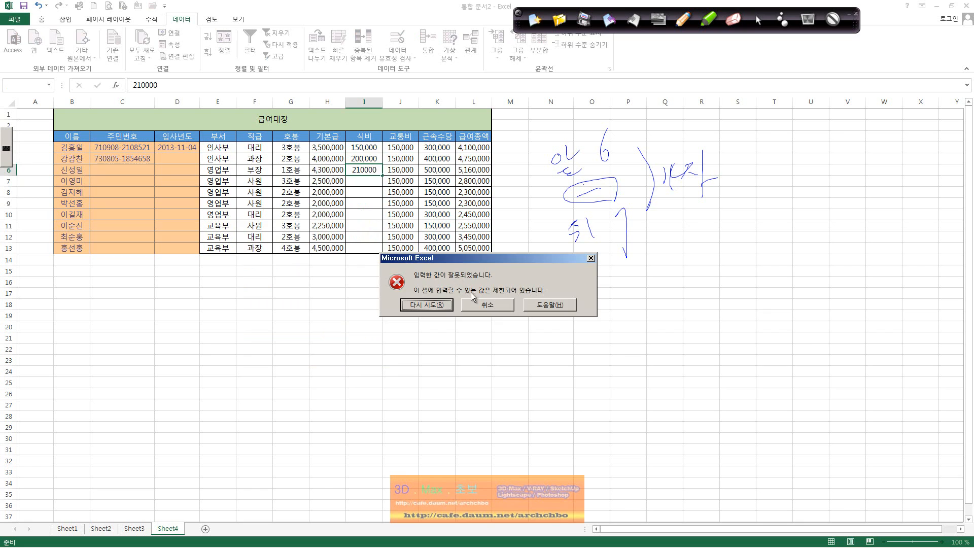
pyautogui.click(431, 307)
pyautogui.write('2')
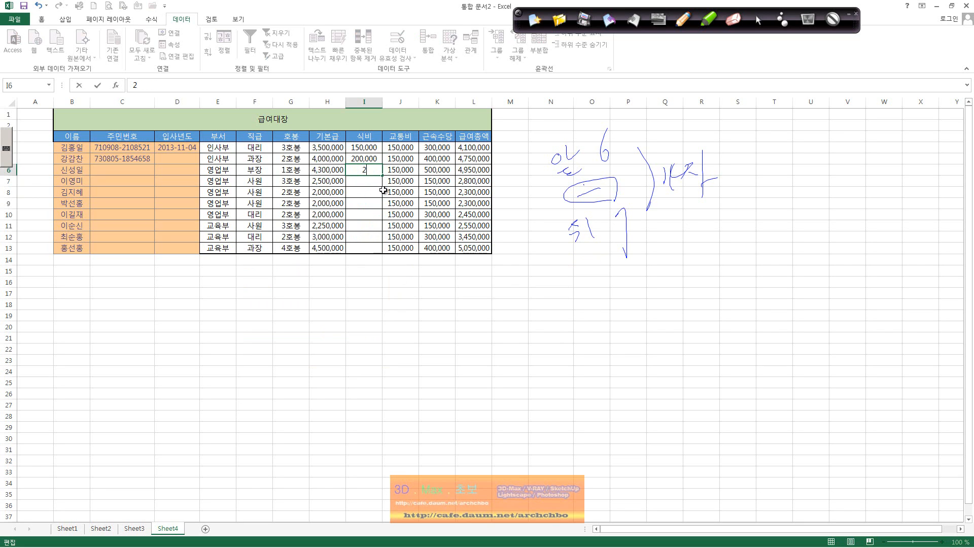
pyautogui.write('00,000000')
pyautogui.press('Return')
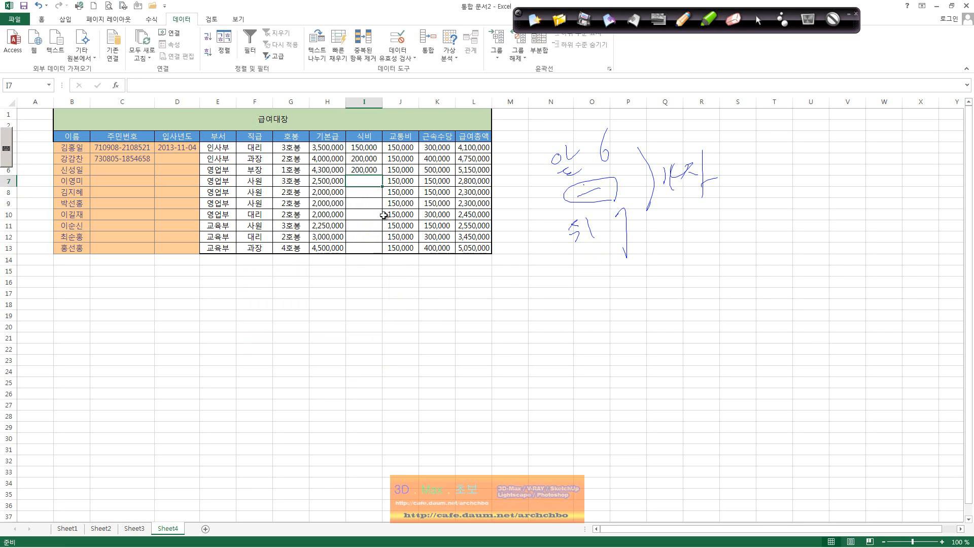
# Enter 100,000 in I7 after 10000 is rejected, then 150,000 in I8 and I9.
pyautogui.write('10000')
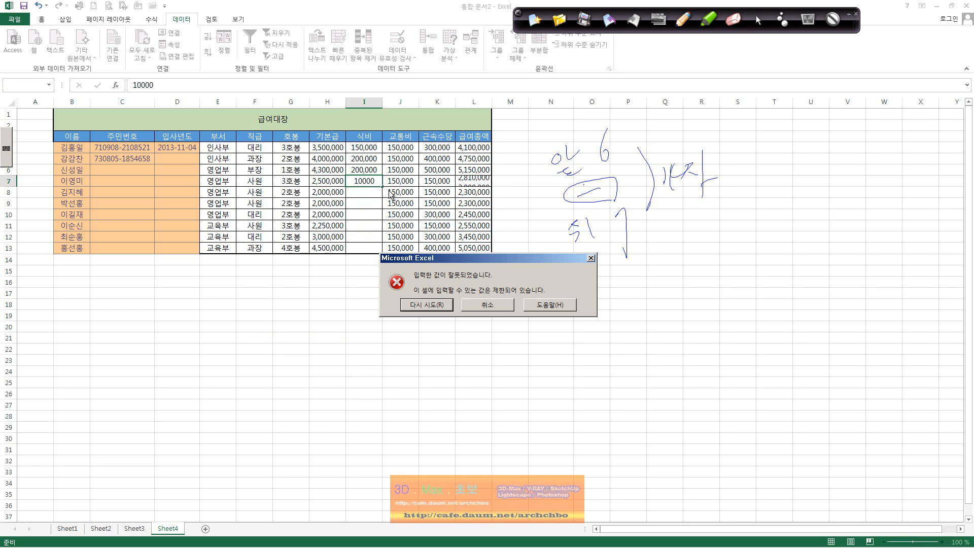
pyautogui.press('Return')
pyautogui.click(425, 303)
pyautogui.write('100000')
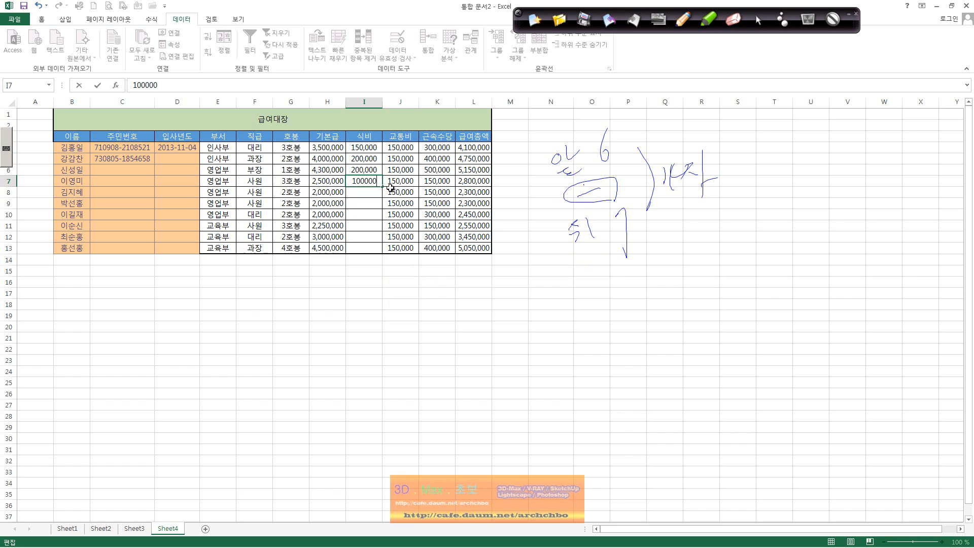
pyautogui.press('Return')
pyautogui.write('150,')
pyautogui.write('00')
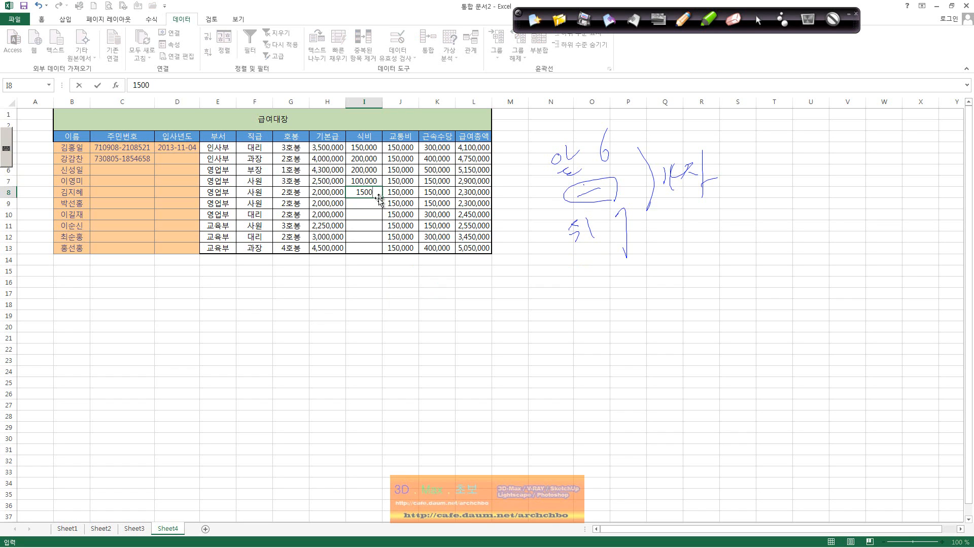
pyautogui.write('0')
pyautogui.press('Return')
pyautogui.write('150')
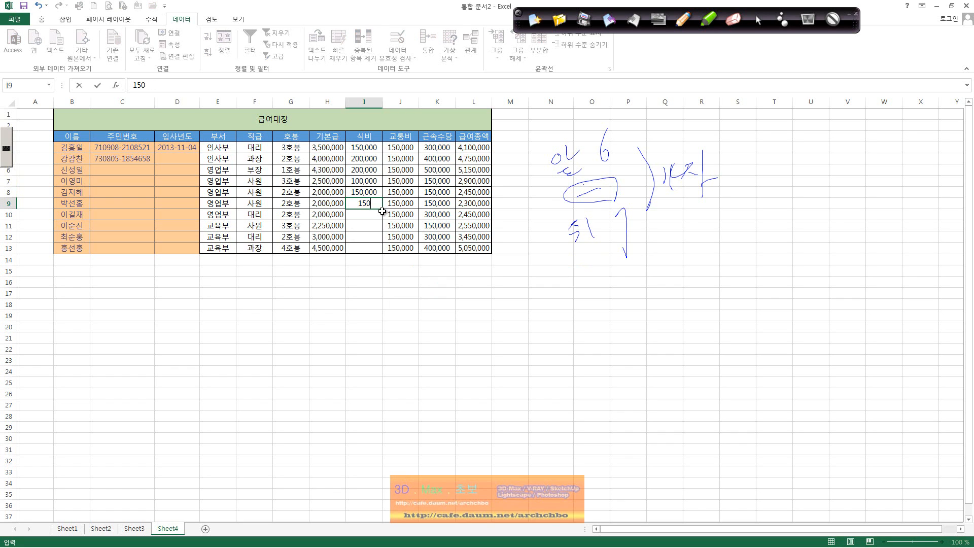
pyautogui.write('000')
pyautogui.press('Return')
# Fill the 150,000 meal cost from I9 down to I13.
pyautogui.click(379, 204)
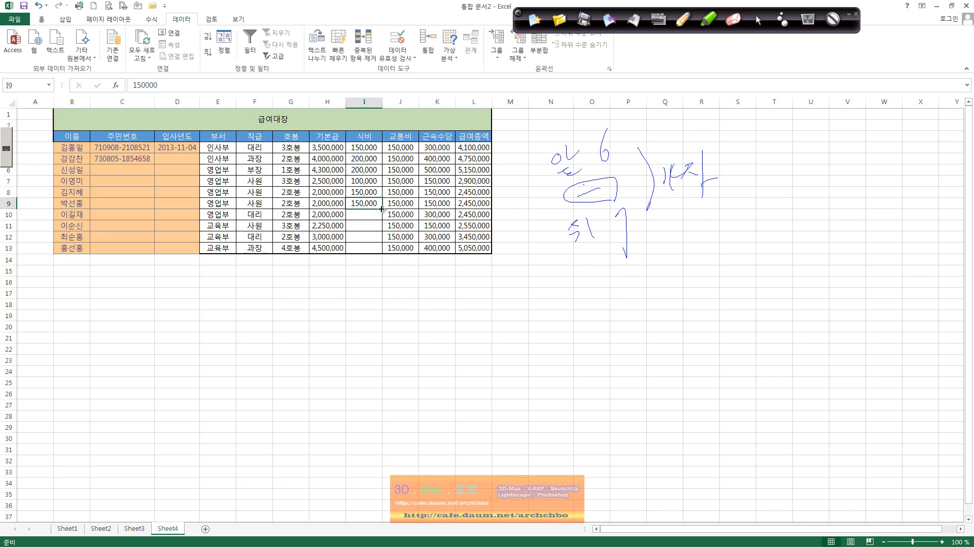
pyautogui.moveTo(382, 208); pyautogui.dragTo(380, 250)
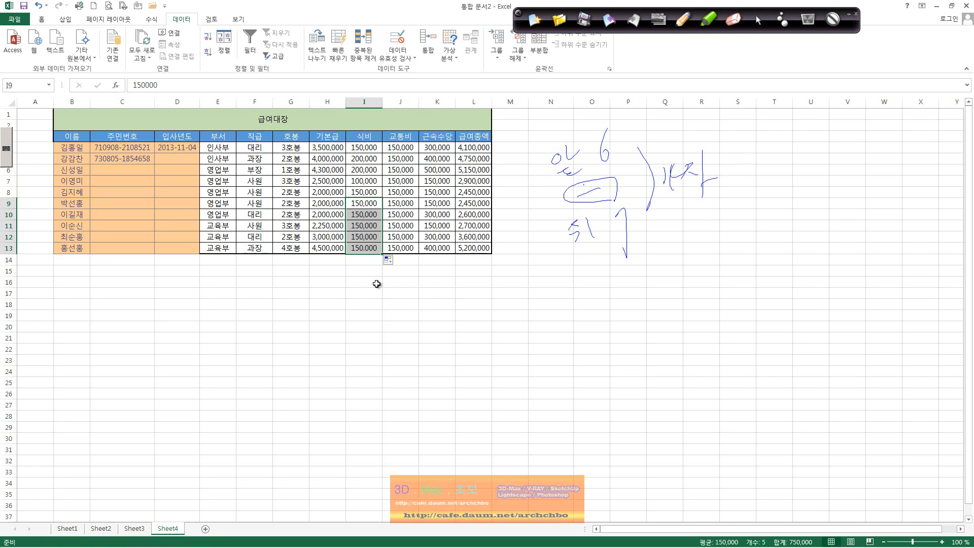
pyautogui.click(364, 282)
pyautogui.moveTo(402, 151); pyautogui.dragTo(401, 186)
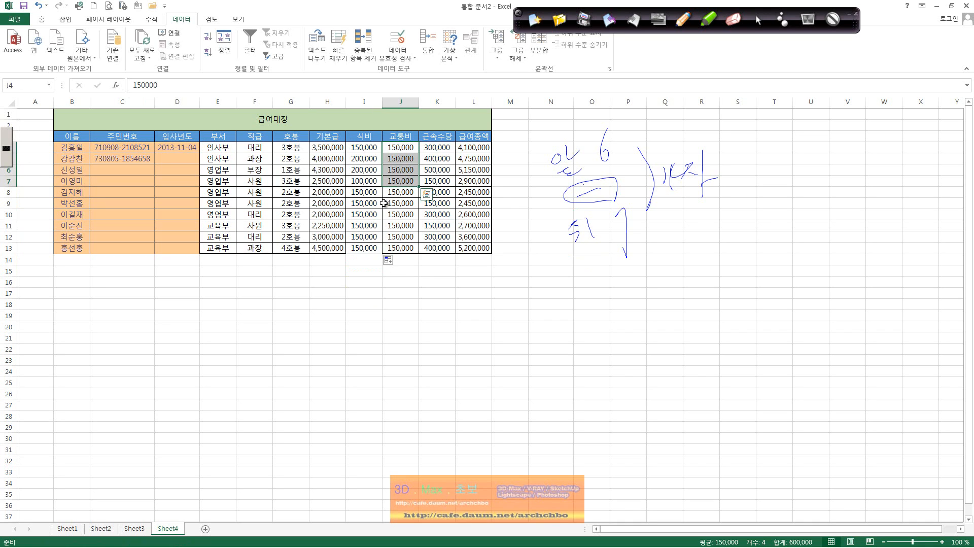
pyautogui.click(391, 194)
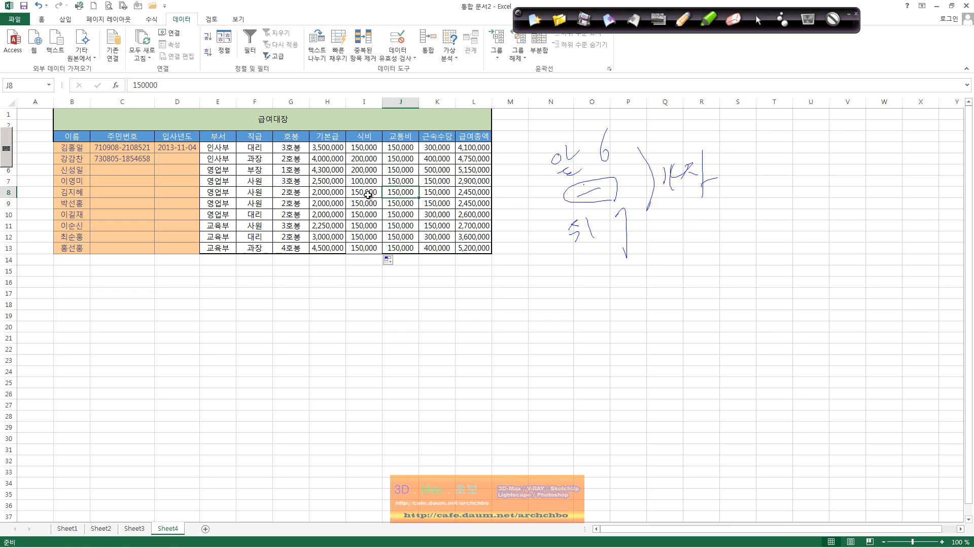
# Open the validation settings for meal-cost cell I6 and review the comparison conditions.
pyautogui.click(358, 169)
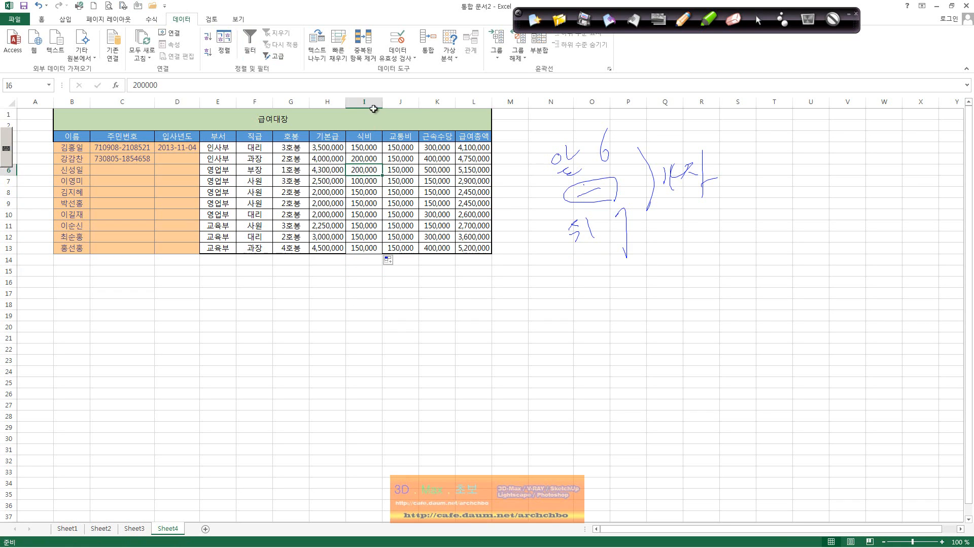
pyautogui.click(404, 53)
pyautogui.click(410, 66)
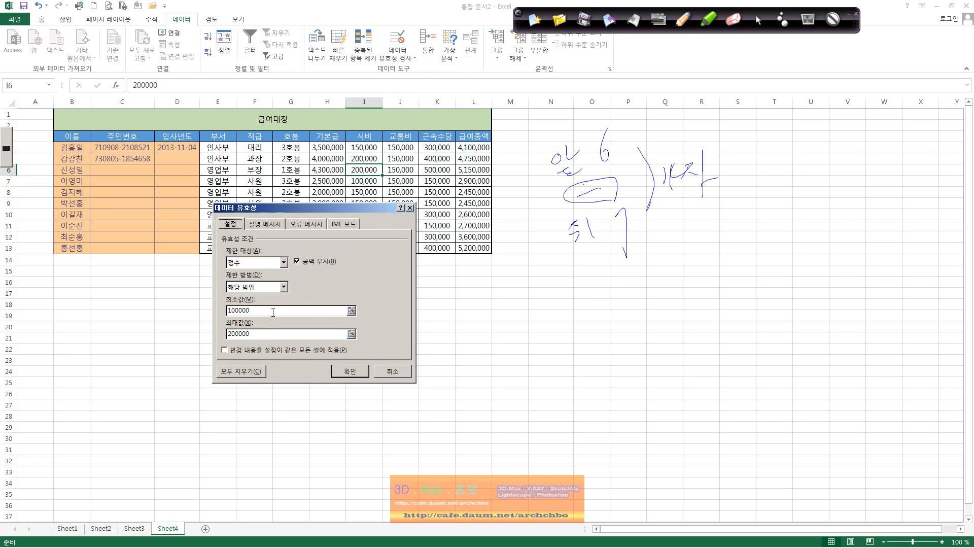
pyautogui.click(284, 287)
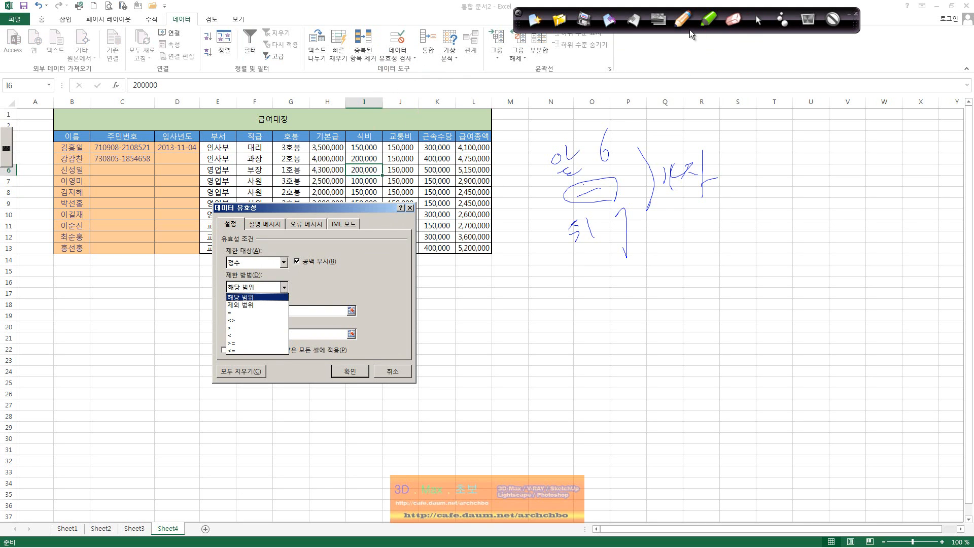
pyautogui.click(678, 21)
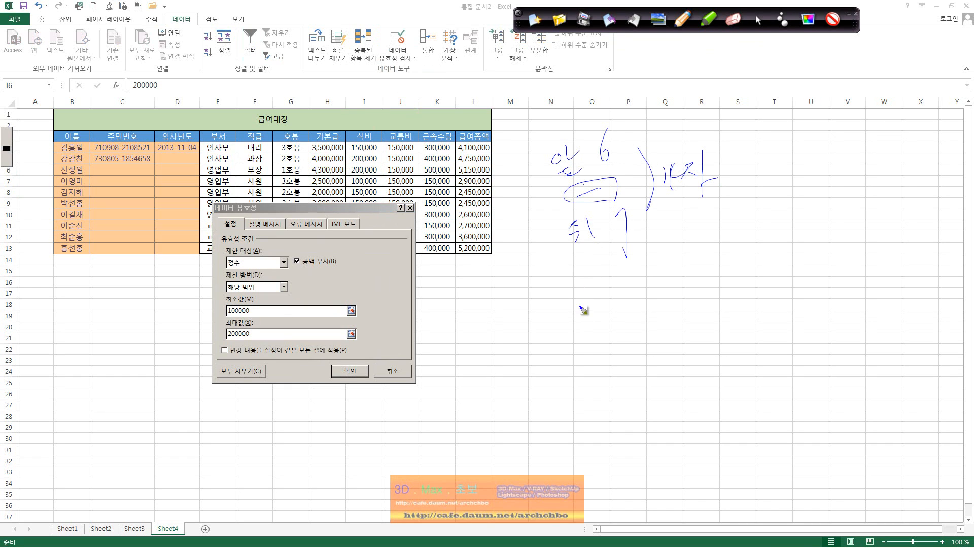
pyautogui.click(756, 21)
pyautogui.click(283, 288)
pyautogui.click(282, 288)
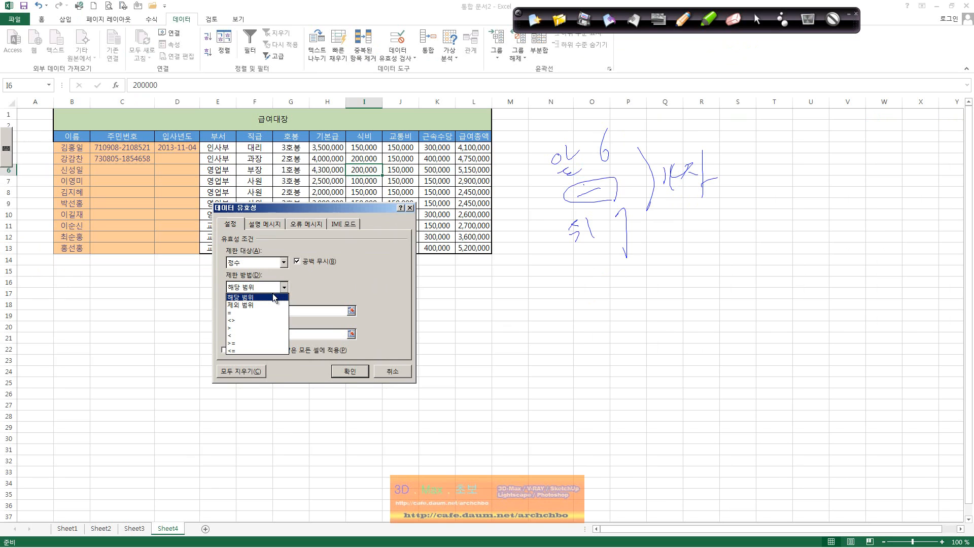
pyautogui.click(314, 282)
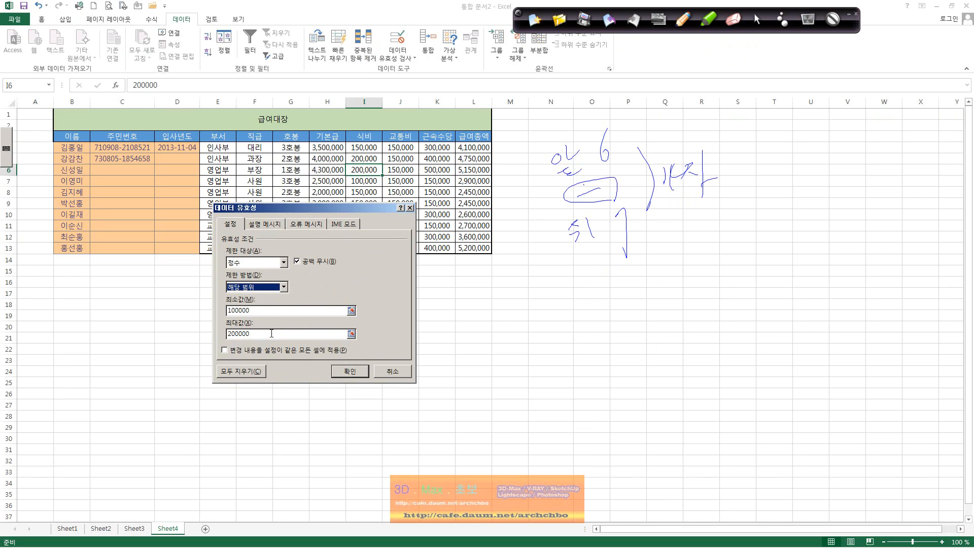
# Change the condition to not between (제외 범위) 100000 and 200000.
pyautogui.click(282, 287)
pyautogui.click(272, 304)
pyautogui.click(257, 312)
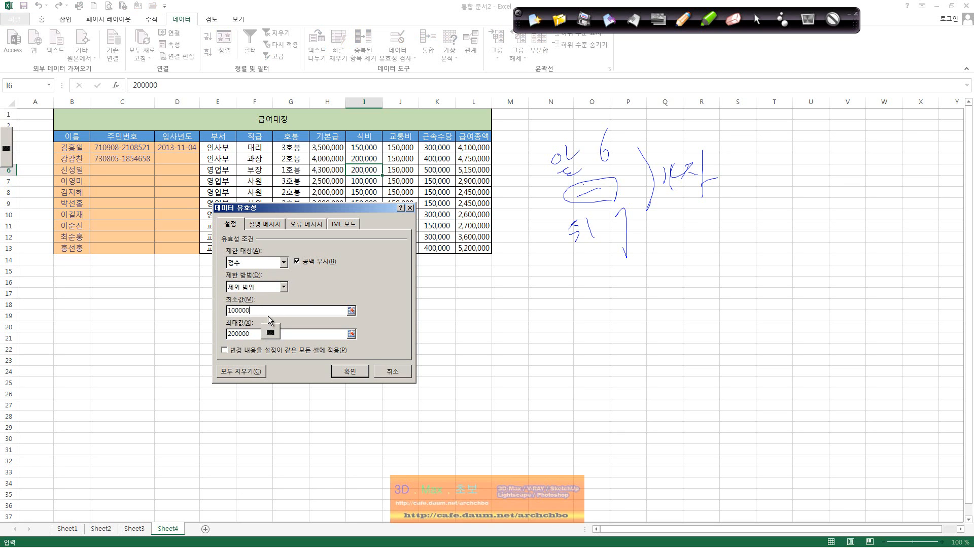
pyautogui.click(282, 288)
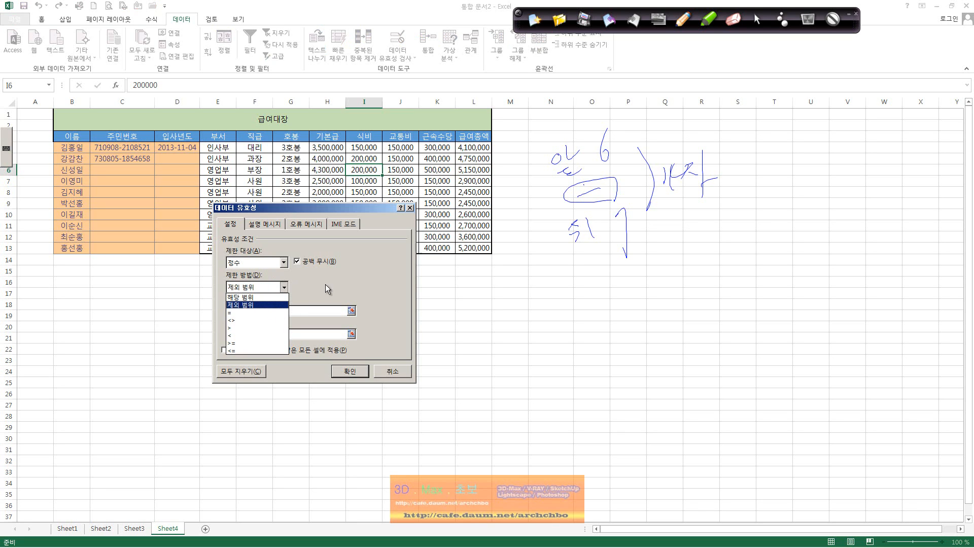
pyautogui.click(684, 21)
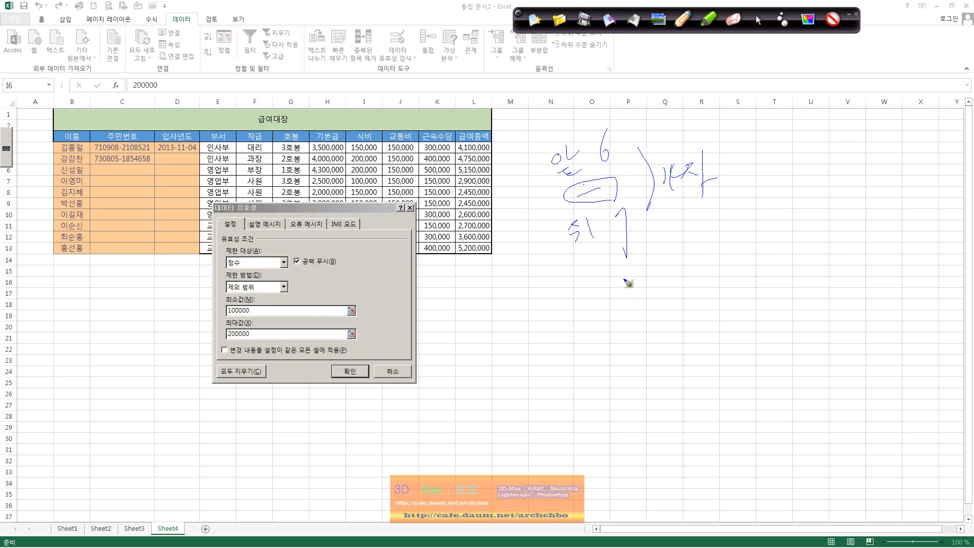
pyautogui.moveTo(624, 278)
pyautogui.mouseDown()
pyautogui.moveTo(641, 274)
pyautogui.moveTo(624, 337)
pyautogui.moveTo(647, 334)
pyautogui.moveTo(629, 376)
pyautogui.moveTo(620, 462)
pyautogui.moveTo(657, 444)
pyautogui.mouseUp()
pyautogui.moveTo(635, 475)
pyautogui.mouseDown()
pyautogui.moveTo(637, 493)
pyautogui.moveTo(658, 479)
pyautogui.mouseUp()
pyautogui.moveTo(651, 487); pyautogui.dragTo(665, 485)
pyautogui.moveTo(591, 285)
pyautogui.mouseDown()
pyautogui.moveTo(567, 288)
pyautogui.moveTo(591, 488)
pyautogui.mouseUp()
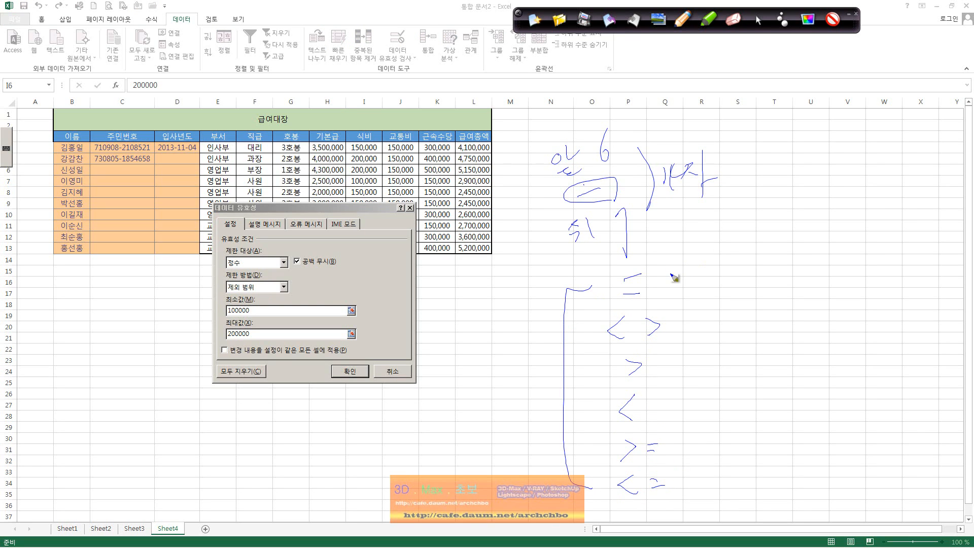
pyautogui.moveTo(669, 269); pyautogui.dragTo(675, 279)
pyautogui.moveTo(682, 266)
pyautogui.mouseDown()
pyautogui.moveTo(694, 264)
pyautogui.moveTo(689, 287)
pyautogui.moveTo(695, 278)
pyautogui.mouseUp()
pyautogui.moveTo(702, 272); pyautogui.dragTo(715, 282)
pyautogui.moveTo(714, 273); pyautogui.dragTo(666, 273)
pyautogui.click(663, 288)
pyautogui.click(675, 312)
pyautogui.click(672, 329)
pyautogui.moveTo(683, 320); pyautogui.dragTo(685, 331)
pyautogui.moveTo(693, 314)
pyautogui.mouseDown()
pyautogui.moveTo(702, 313)
pyautogui.moveTo(703, 329)
pyautogui.mouseUp()
pyautogui.moveTo(706, 319)
pyautogui.mouseDown()
pyautogui.moveTo(704, 332)
pyautogui.moveTo(716, 329)
pyautogui.mouseUp()
pyautogui.moveTo(720, 309)
pyautogui.mouseDown()
pyautogui.moveTo(723, 333)
pyautogui.moveTo(787, 327)
pyautogui.mouseUp()
pyautogui.moveTo(824, 309); pyautogui.dragTo(854, 298)
pyautogui.moveTo(842, 307); pyautogui.dragTo(836, 343)
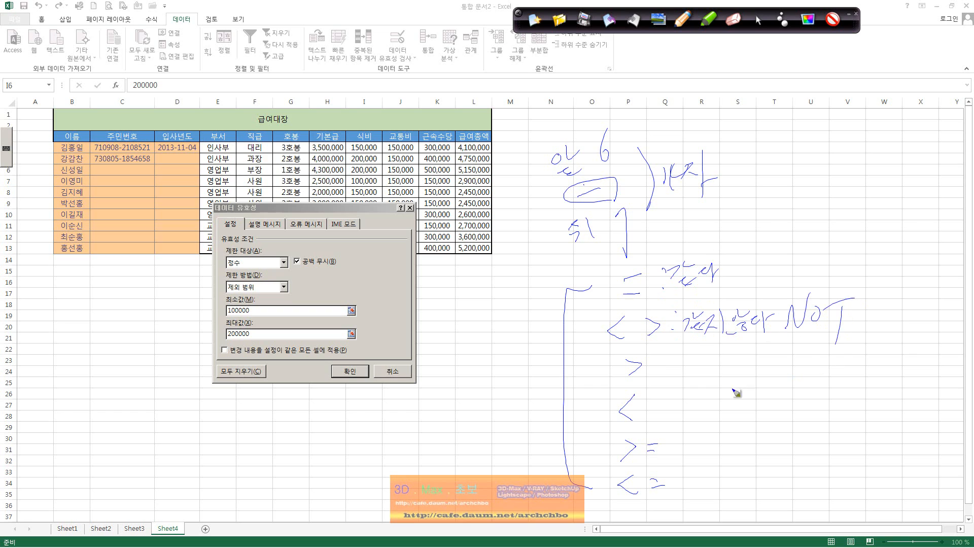
pyautogui.click(665, 359)
pyautogui.click(666, 375)
pyautogui.moveTo(682, 357); pyautogui.dragTo(692, 372)
pyautogui.moveTo(705, 352); pyautogui.dragTo(710, 355)
pyautogui.moveTo(713, 349); pyautogui.dragTo(718, 359)
pyautogui.click(662, 399)
pyautogui.click(664, 412)
pyautogui.moveTo(678, 398); pyautogui.dragTo(671, 411)
pyautogui.moveTo(679, 402); pyautogui.dragTo(695, 390)
pyautogui.moveTo(687, 408)
pyautogui.mouseDown()
pyautogui.moveTo(706, 416)
pyautogui.moveTo(691, 454)
pyautogui.mouseUp()
pyautogui.click(669, 443)
pyautogui.click(670, 449)
pyautogui.moveTo(679, 458); pyautogui.dragTo(703, 458)
pyautogui.moveTo(708, 435)
pyautogui.mouseDown()
pyautogui.moveTo(710, 458)
pyautogui.moveTo(719, 455)
pyautogui.mouseUp()
pyautogui.moveTo(721, 447); pyautogui.dragTo(744, 445)
pyautogui.moveTo(748, 435)
pyautogui.mouseDown()
pyautogui.moveTo(755, 427)
pyautogui.moveTo(755, 448)
pyautogui.moveTo(771, 433)
pyautogui.mouseUp()
pyautogui.moveTo(773, 427); pyautogui.dragTo(775, 447)
pyautogui.moveTo(776, 437); pyautogui.dragTo(786, 435)
pyautogui.click(680, 478)
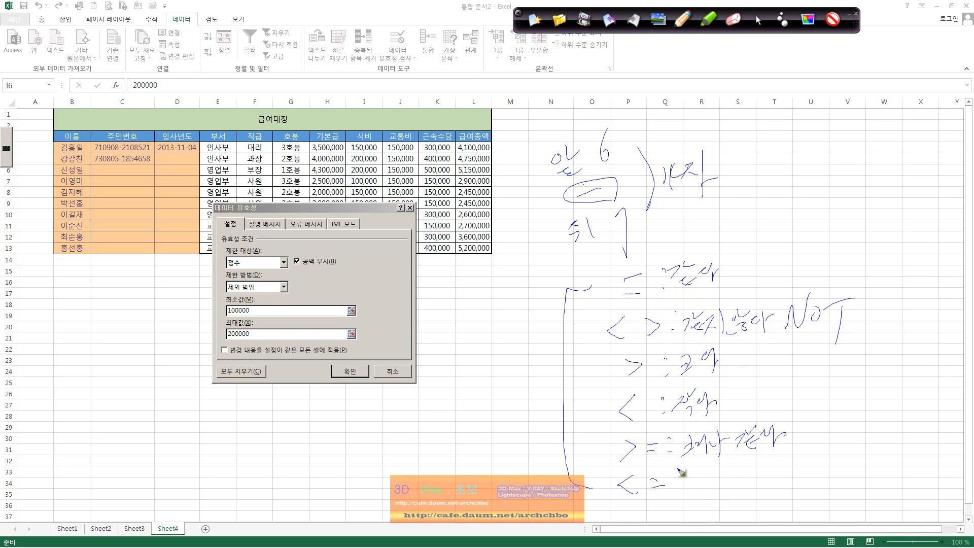
pyautogui.click(681, 485)
pyautogui.moveTo(690, 472); pyautogui.dragTo(704, 486)
pyautogui.moveTo(695, 487)
pyautogui.mouseDown()
pyautogui.moveTo(702, 494)
pyautogui.moveTo(712, 486)
pyautogui.mouseUp()
pyautogui.moveTo(709, 492); pyautogui.dragTo(716, 500)
pyautogui.moveTo(715, 475); pyautogui.dragTo(721, 488)
pyautogui.moveTo(724, 476); pyautogui.dragTo(731, 482)
pyautogui.moveTo(733, 472)
pyautogui.mouseDown()
pyautogui.moveTo(734, 491)
pyautogui.moveTo(743, 479)
pyautogui.mouseUp()
pyautogui.moveTo(745, 473); pyautogui.dragTo(746, 482)
pyautogui.moveTo(755, 467)
pyautogui.mouseDown()
pyautogui.moveTo(763, 489)
pyautogui.moveTo(776, 477)
pyautogui.moveTo(789, 485)
pyautogui.mouseUp()
pyautogui.moveTo(789, 478); pyautogui.dragTo(801, 475)
pyautogui.click(811, 479)
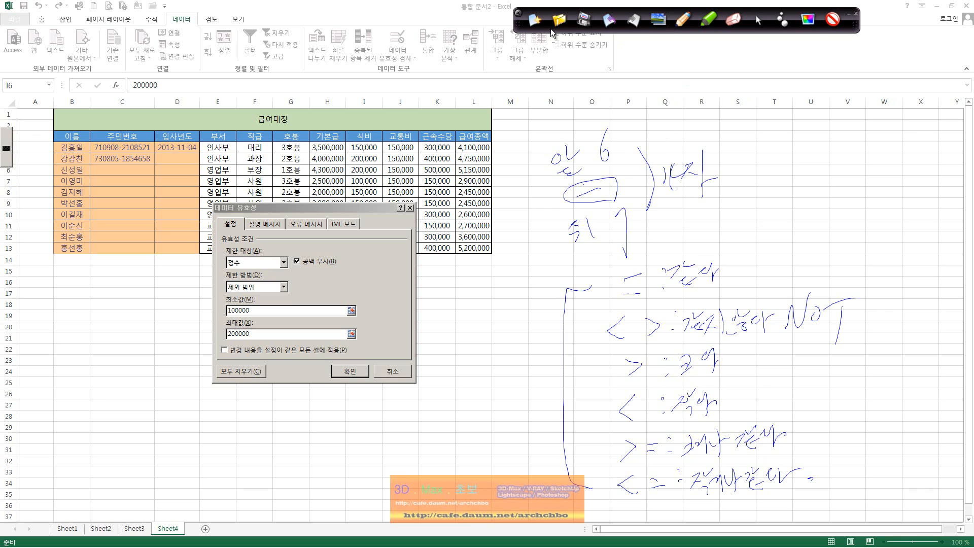
pyautogui.click(534, 21)
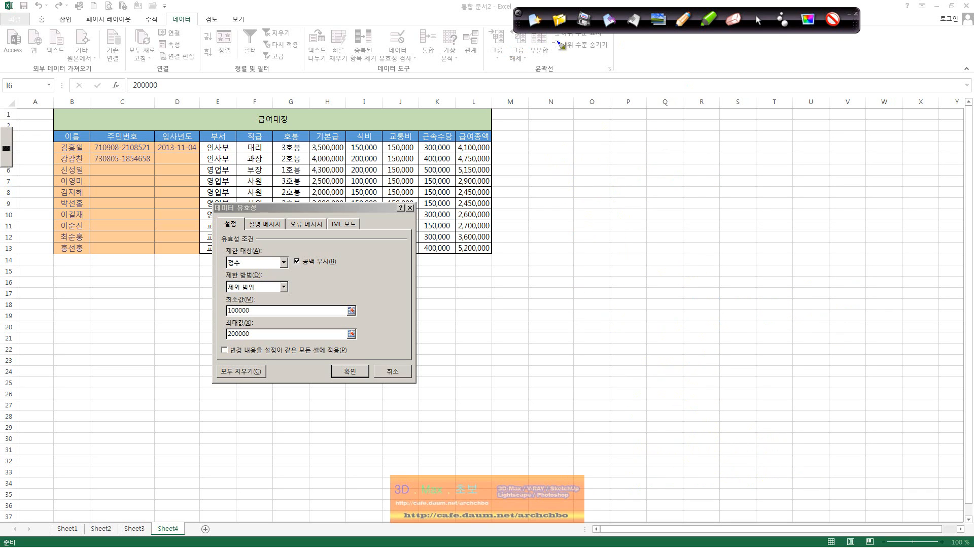
# Look through the Error Alert, Input Message and Settings tabs of the meal-cost rule.
pyautogui.click(756, 22)
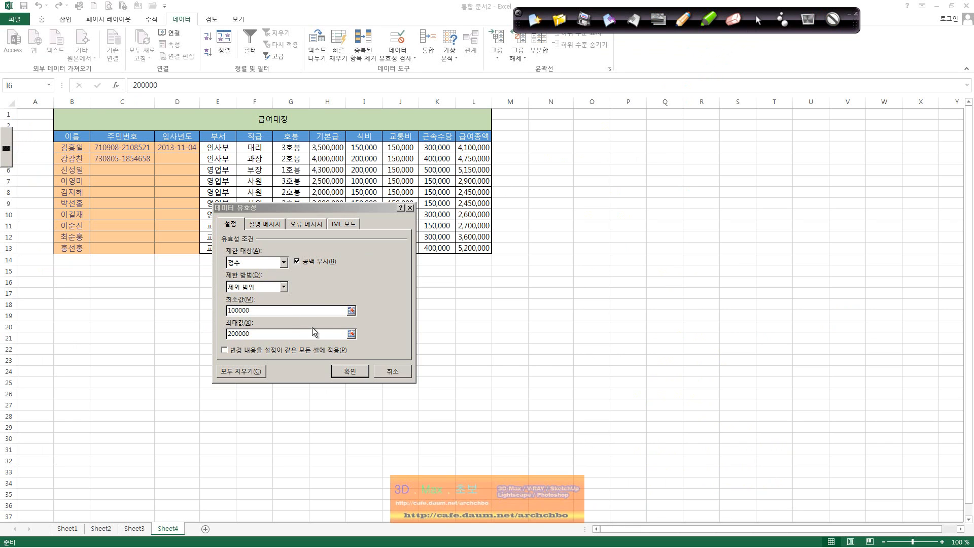
pyautogui.click(313, 224)
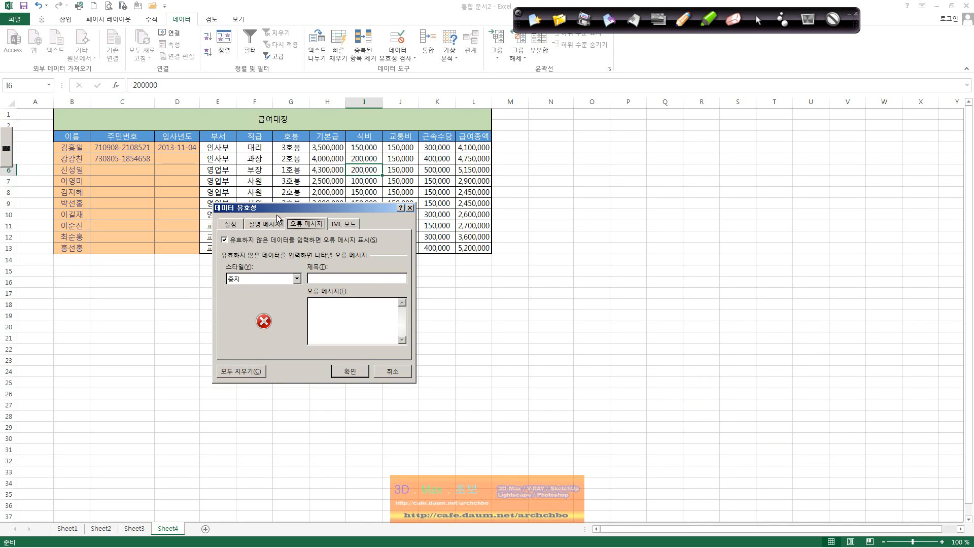
pyautogui.click(263, 223)
pyautogui.click(231, 223)
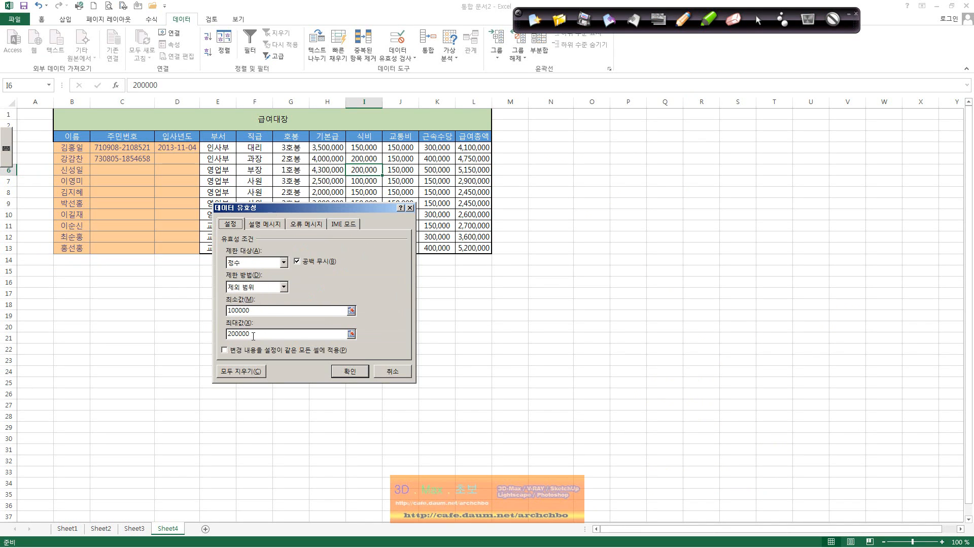
pyautogui.click(307, 225)
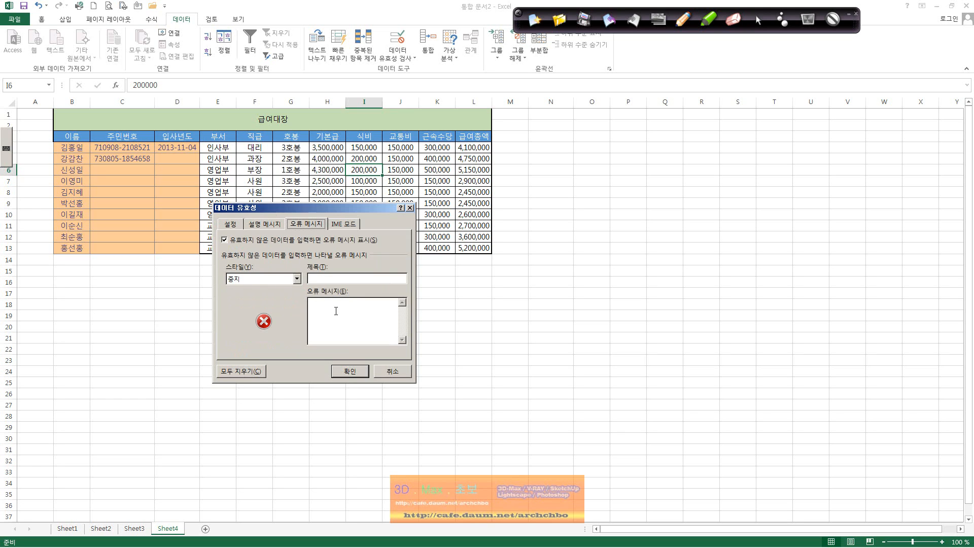
# Compare the Stop style, then set the error alert style to Warning (경고) and close the dialog.
pyautogui.click(297, 280)
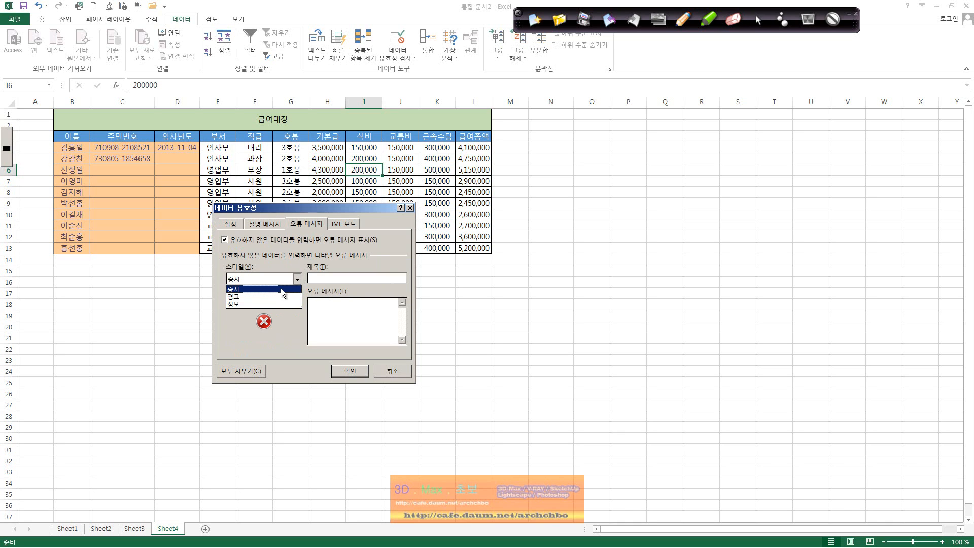
pyautogui.click(281, 289)
pyautogui.click(297, 279)
pyautogui.click(282, 293)
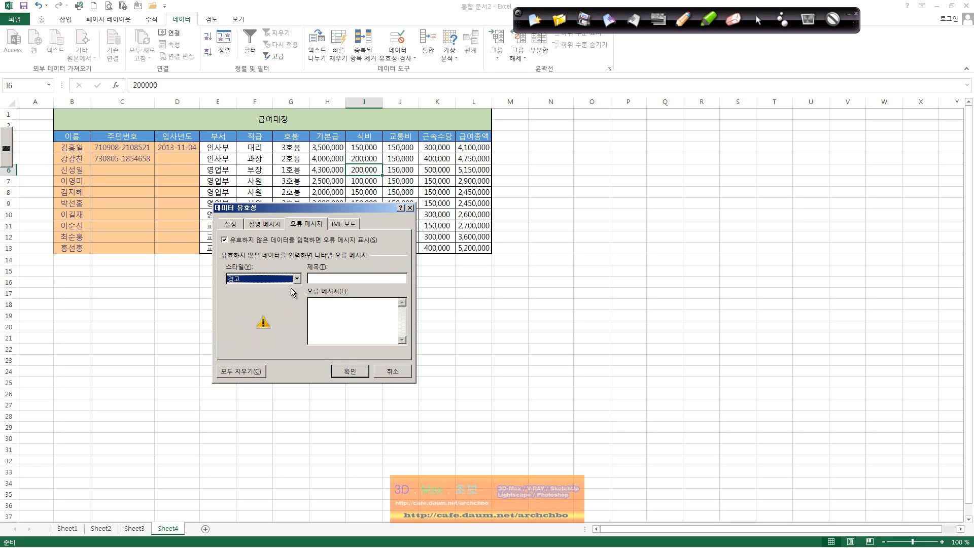
pyautogui.click(357, 371)
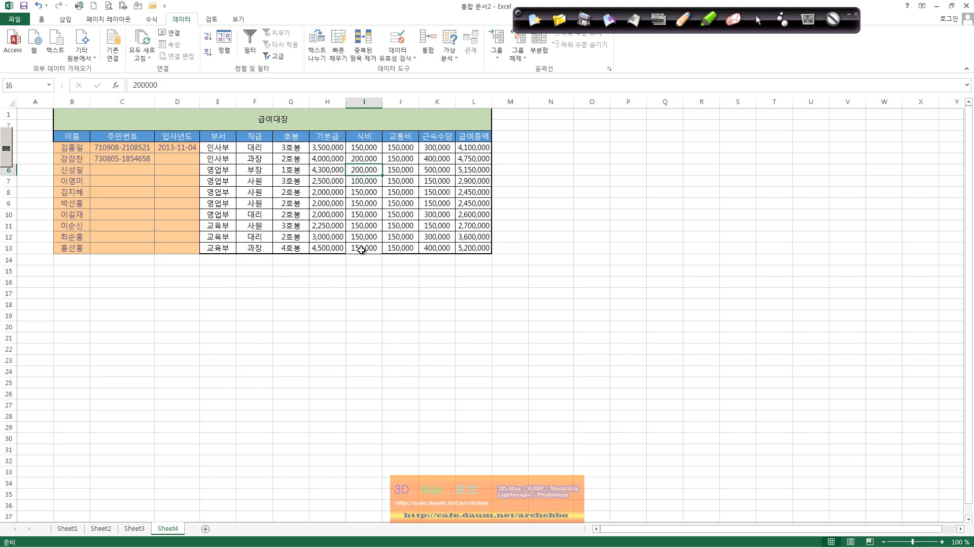
# Test the meal-cost rule in I13: 90000 is rejected, so enter 100,000 instead.
pyautogui.click(363, 248)
pyautogui.press('Delete')
pyautogui.write('90000')
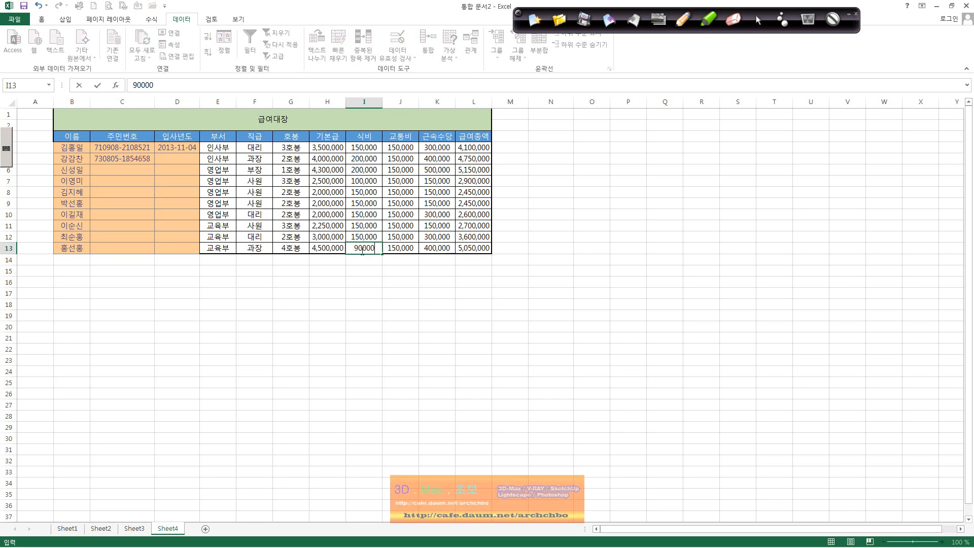
pyautogui.press('Return')
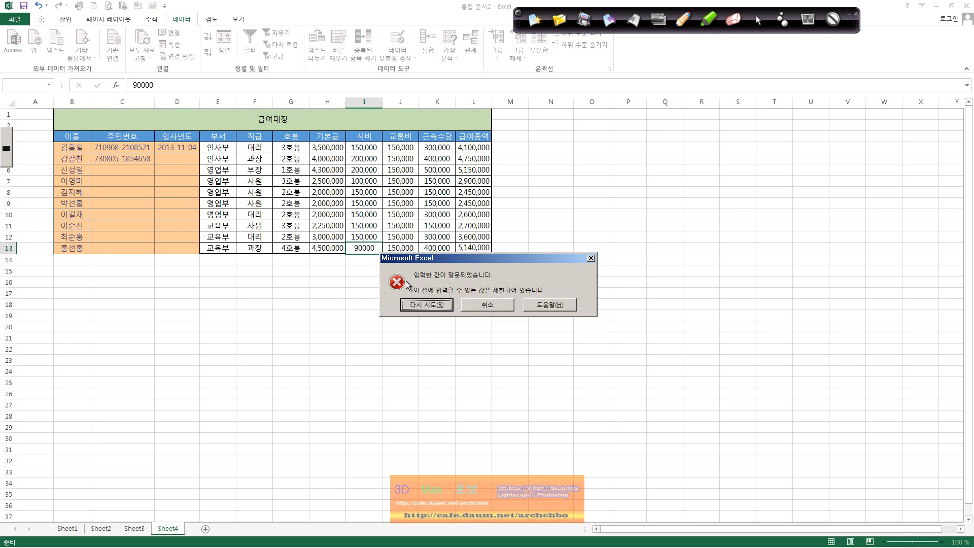
pyautogui.click(434, 305)
pyautogui.press('Return')
pyautogui.click(433, 304)
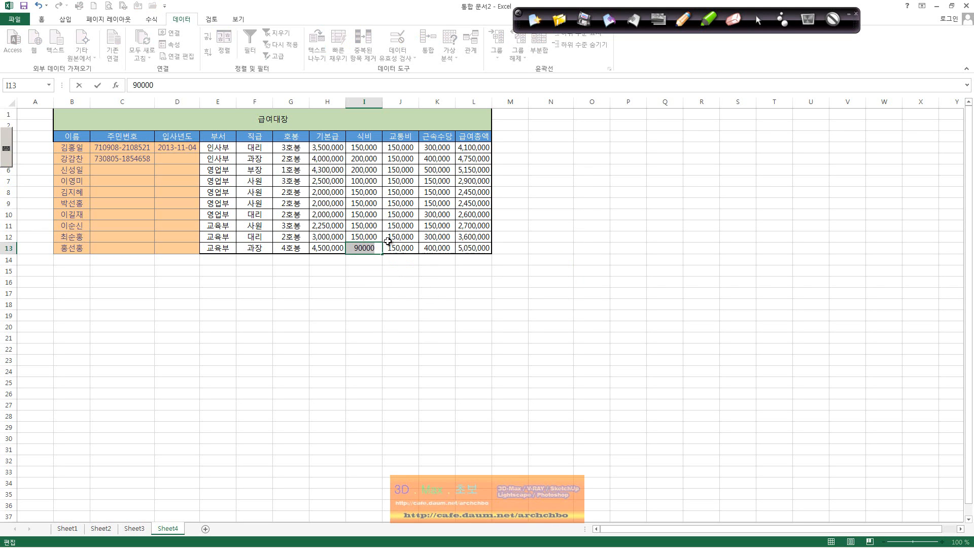
pyautogui.write('100,000')
pyautogui.press('Return')
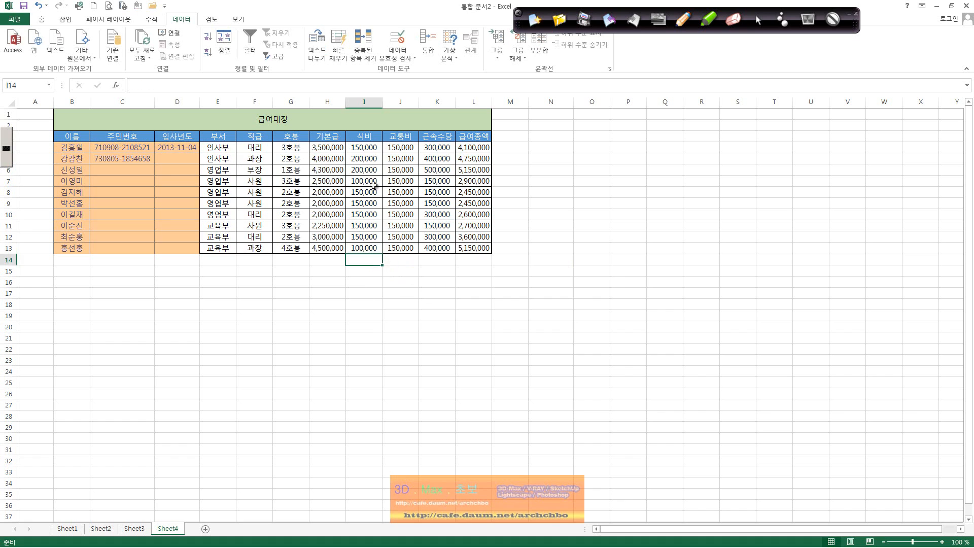
# Change the I4:I13 meal-cost validation error alert style to Warning.
pyautogui.moveTo(364, 148); pyautogui.dragTo(368, 250)
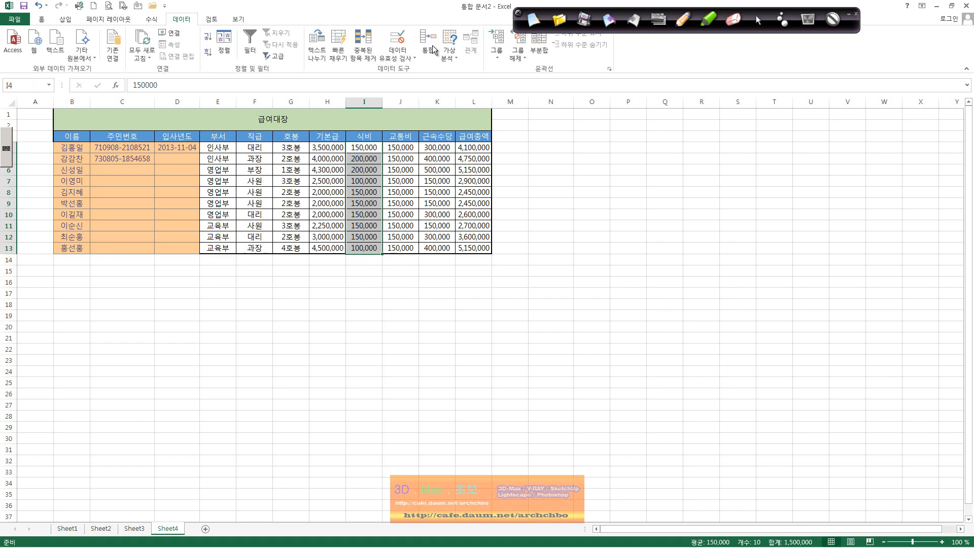
pyautogui.click(397, 51)
pyautogui.click(422, 69)
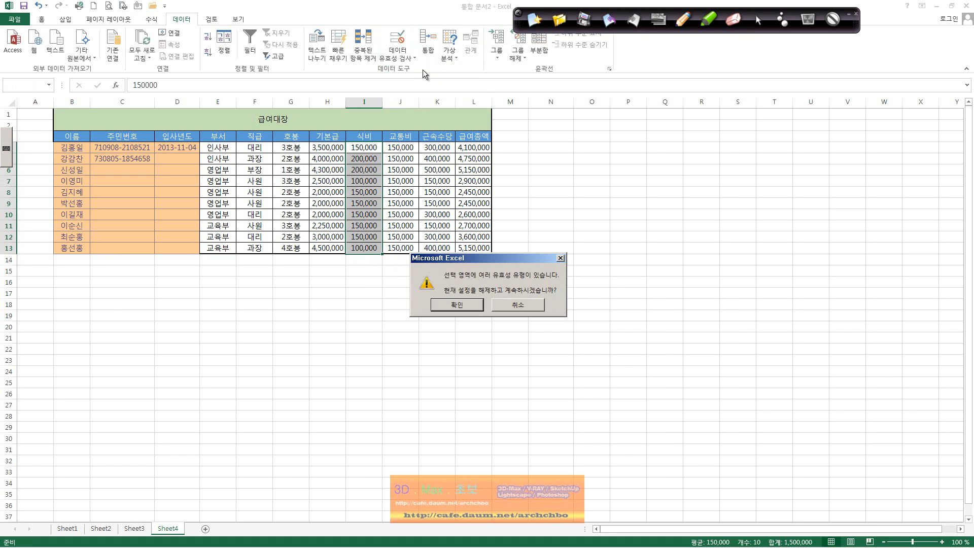
pyautogui.click(454, 305)
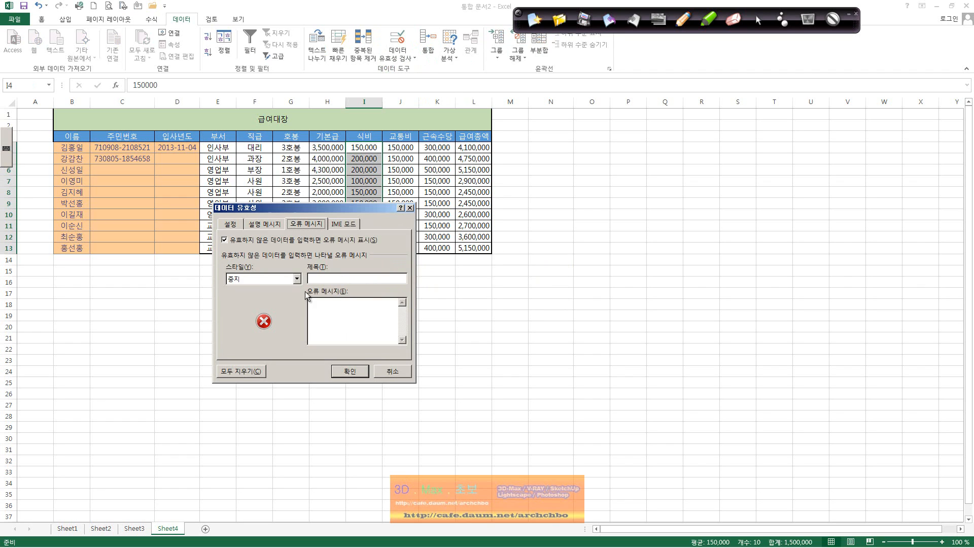
pyautogui.click(265, 280)
pyautogui.click(261, 294)
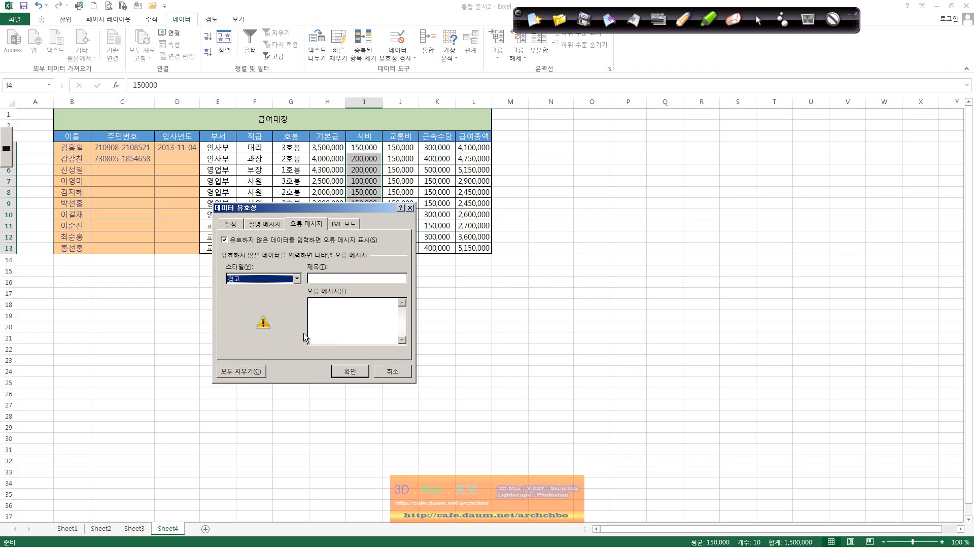
pyautogui.click(364, 375)
# Enter 80,000 in I13 under the warning alert, then clear all meal costs in I4:I13.
pyautogui.click(373, 248)
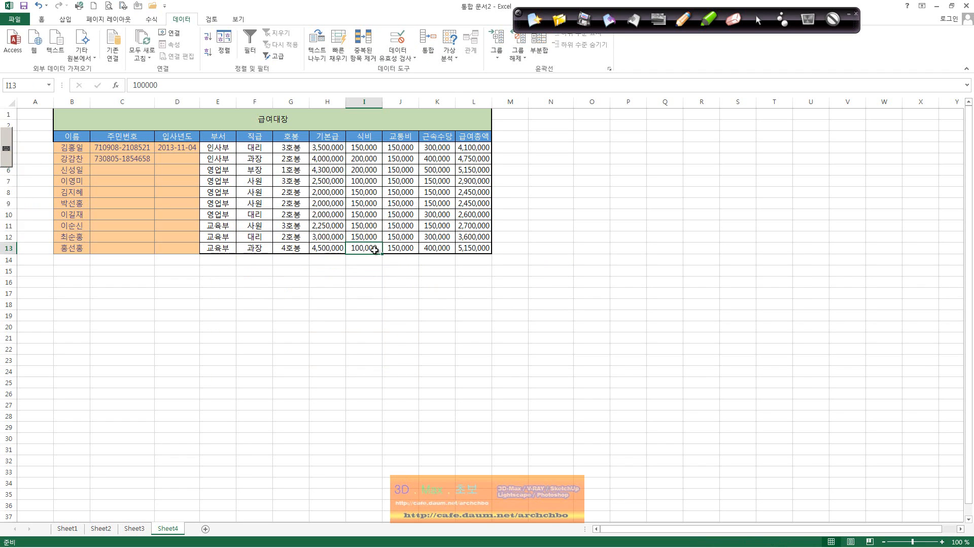
pyautogui.write('80,00')
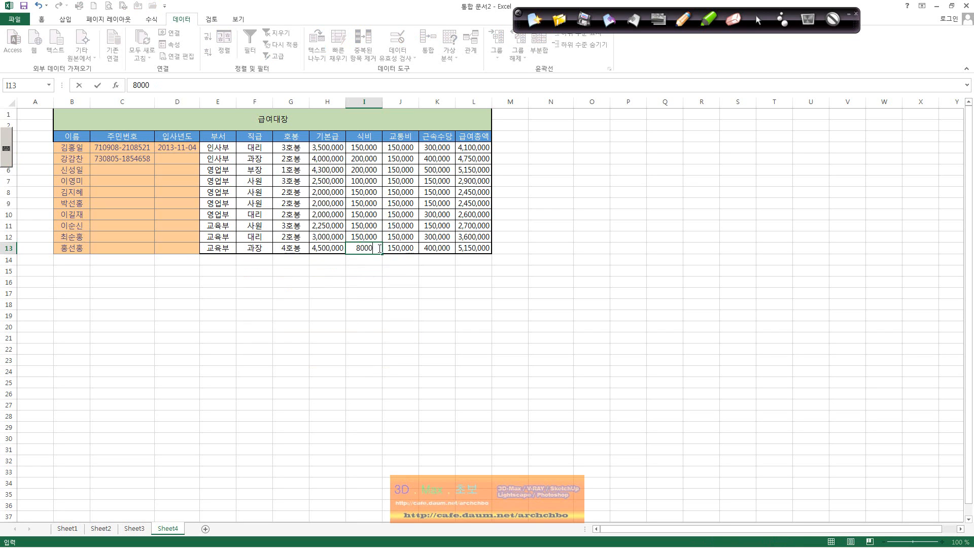
pyautogui.write('0')
pyautogui.press('Return')
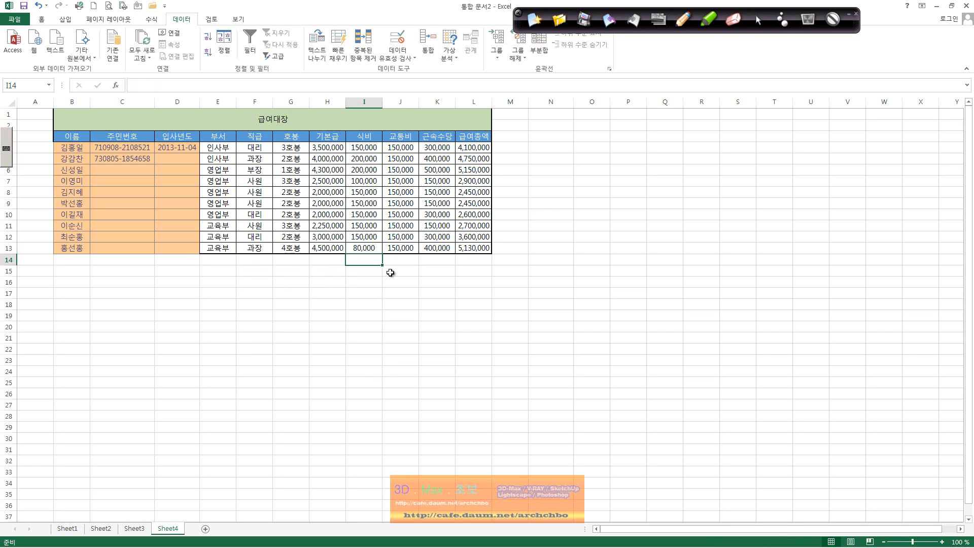
pyautogui.click(381, 248)
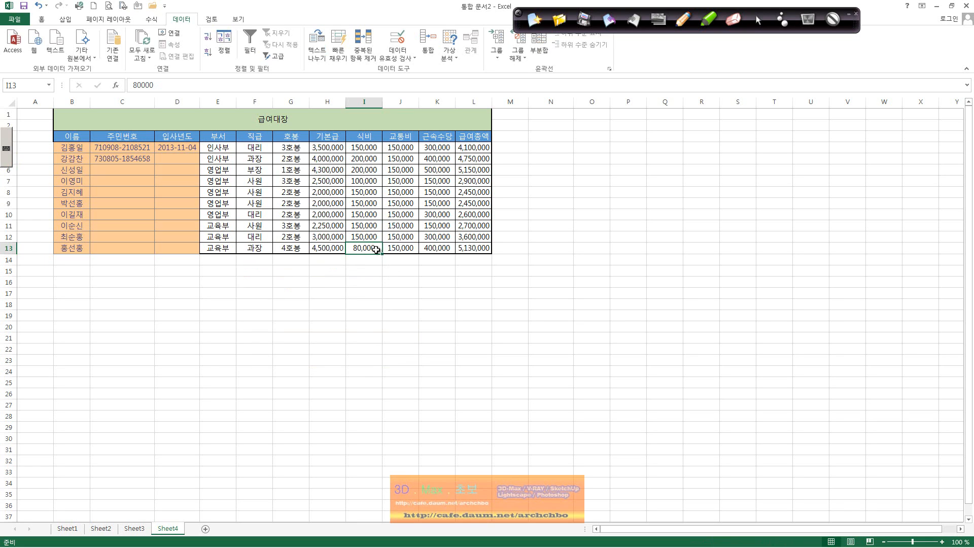
pyautogui.click(398, 297)
pyautogui.click(375, 247)
pyautogui.moveTo(374, 248); pyautogui.dragTo(366, 147)
pyautogui.press('Delete')
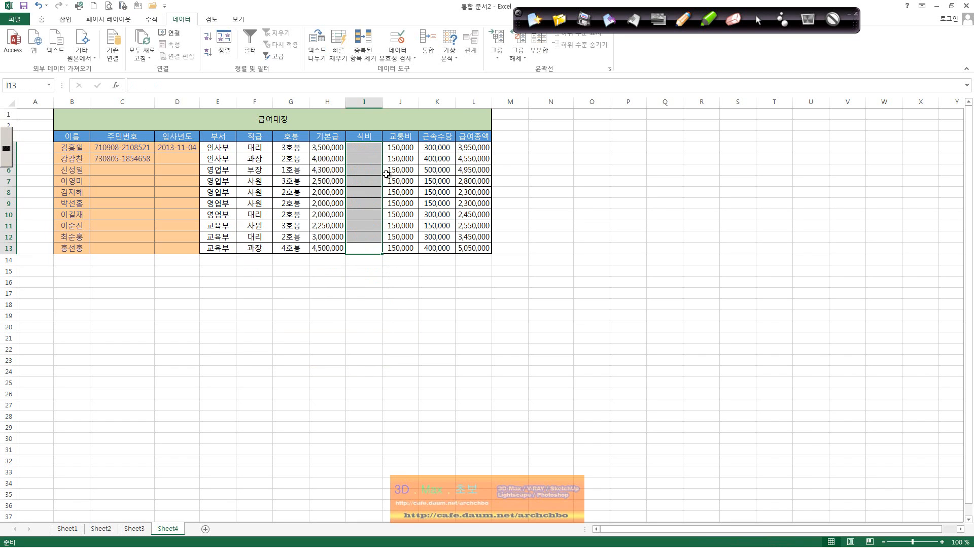
# Set a Stop alert titled 식비 with message '식비는 10만원이상 20만원 미만 값만 입력할 수 있습니다.'.
pyautogui.click(398, 55)
pyautogui.click(416, 69)
pyautogui.click(271, 279)
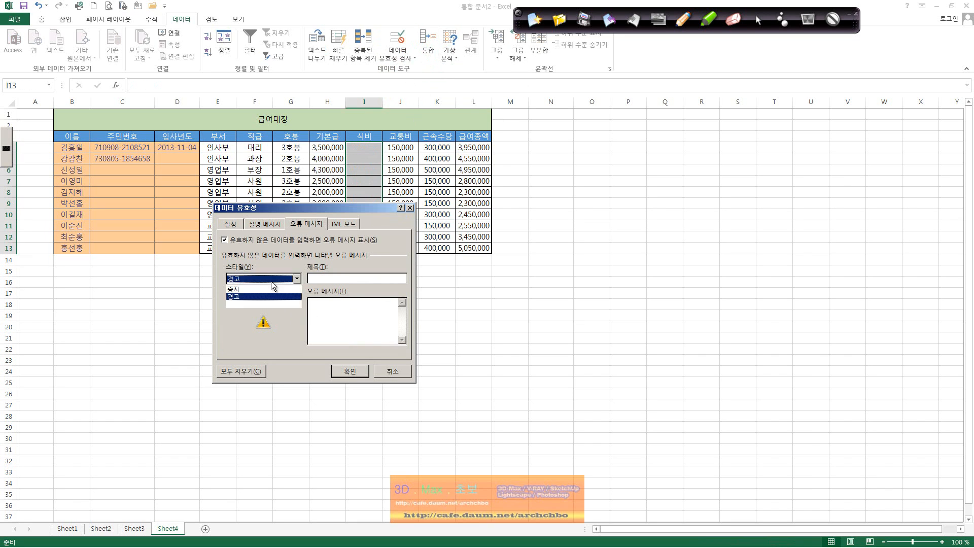
pyautogui.click(273, 304)
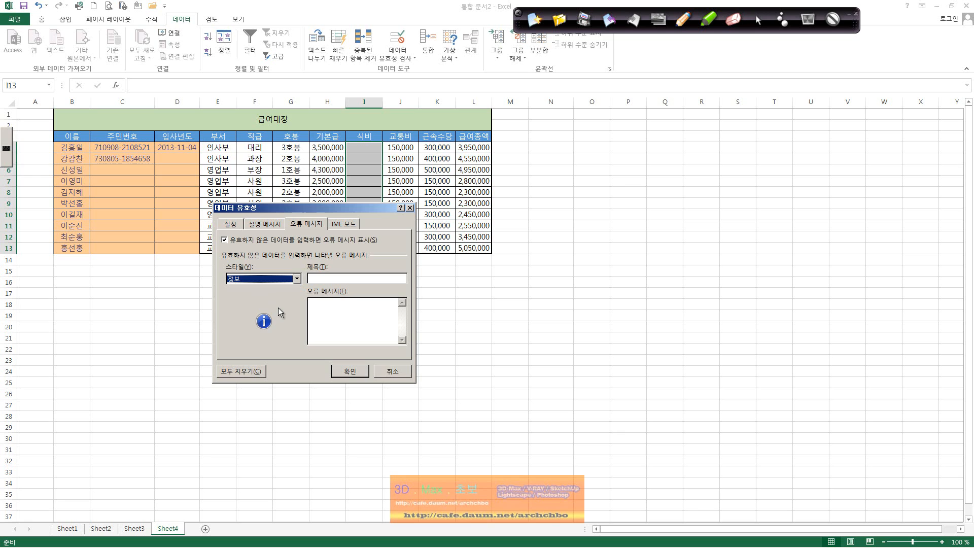
pyautogui.click(296, 278)
pyautogui.click(292, 285)
pyautogui.click(312, 278)
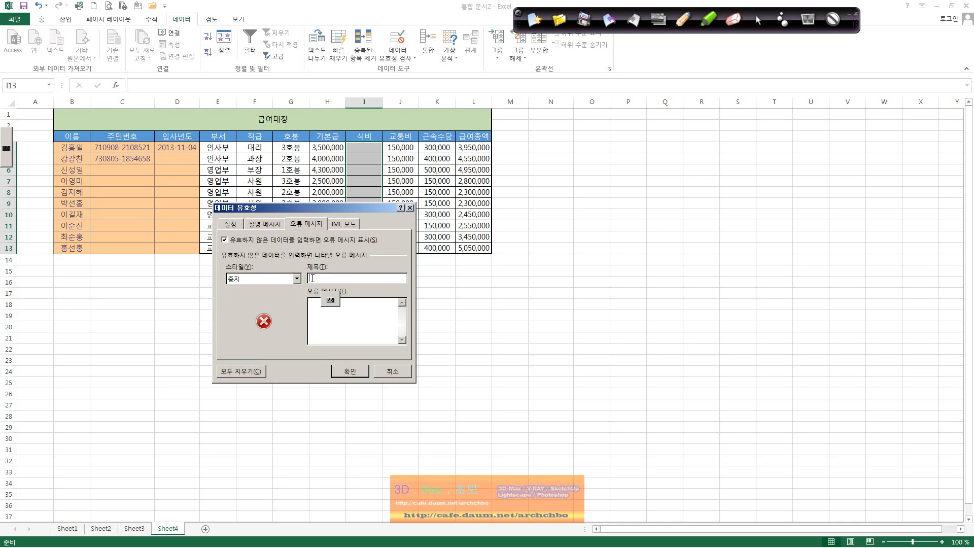
pyautogui.write('tlrqlqlsms tlqaksddnjsdltk')
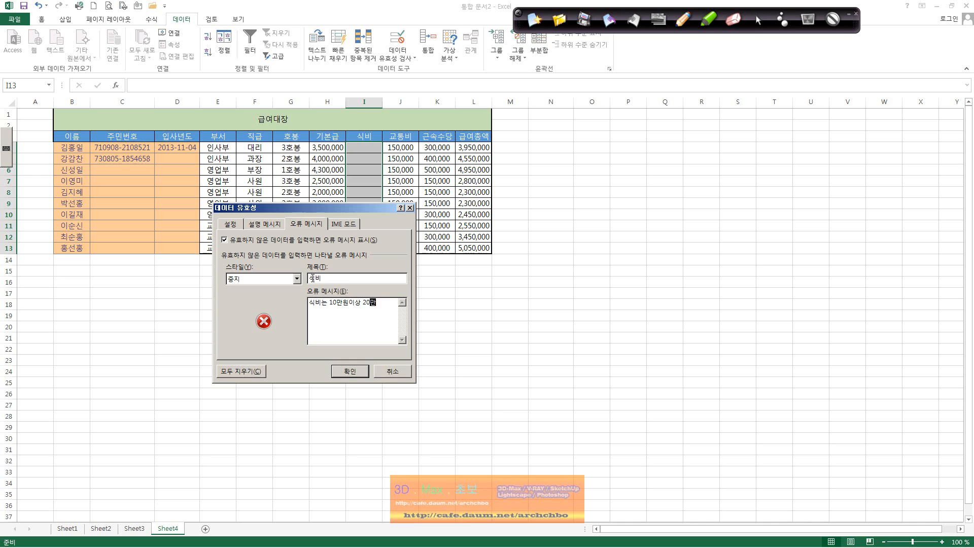
pyautogui.write('dnjs alaks rkqtdks dlqfurgkf tn dlTtmqslek.')
pyautogui.click(350, 371)
# Enter 100,000 in I4 and 90,000 in I5 as meal costs.
pyautogui.click(372, 145)
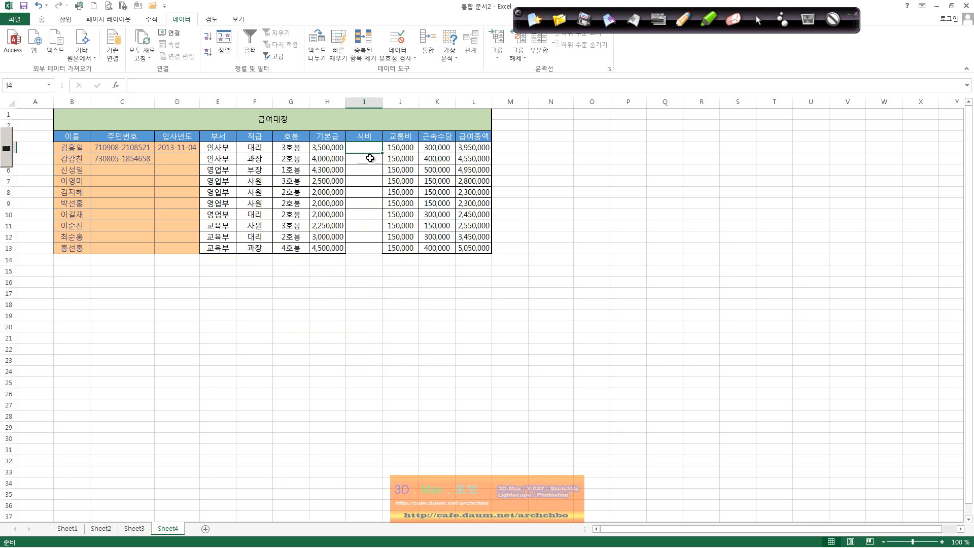
pyautogui.write('10')
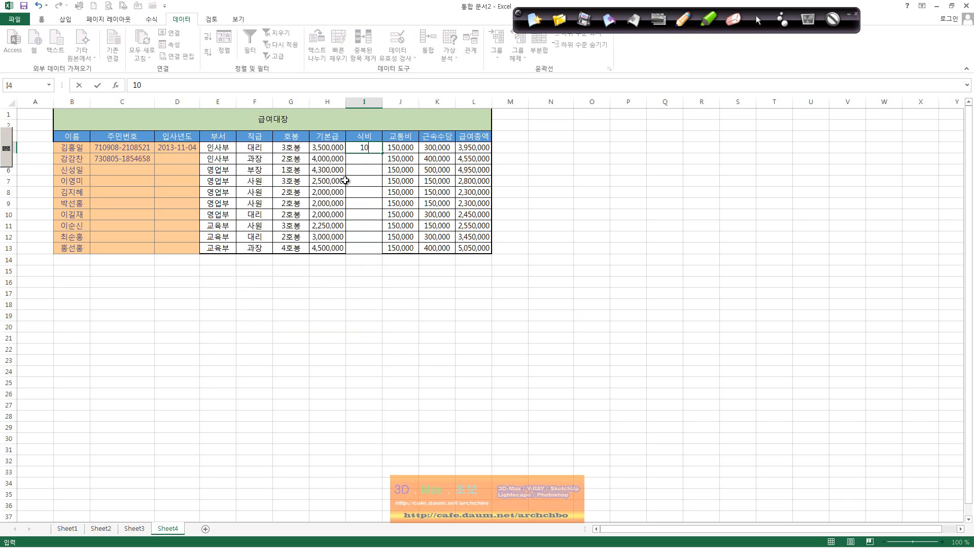
pyautogui.write('0,000')
pyautogui.click(370, 158)
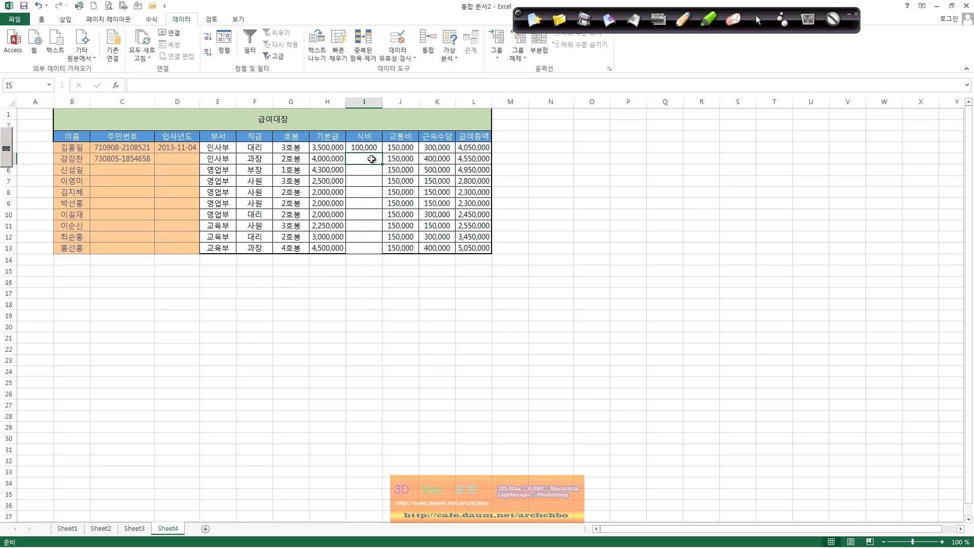
pyautogui.write('90000')
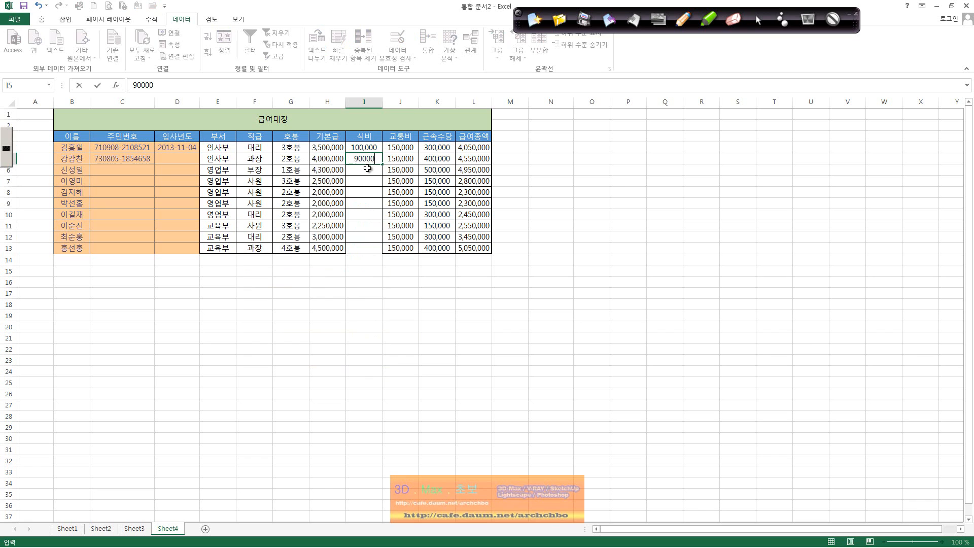
pyautogui.press('Return')
# Select meal-cost cells I4:I13 and open their Data Validation settings.
pyautogui.click(379, 159)
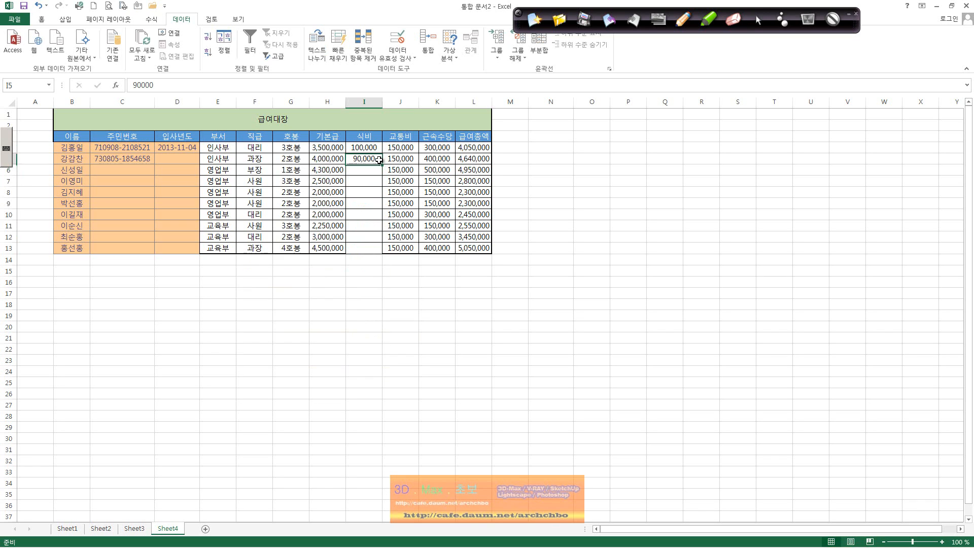
pyautogui.moveTo(367, 147); pyautogui.dragTo(367, 243)
pyautogui.click(406, 57)
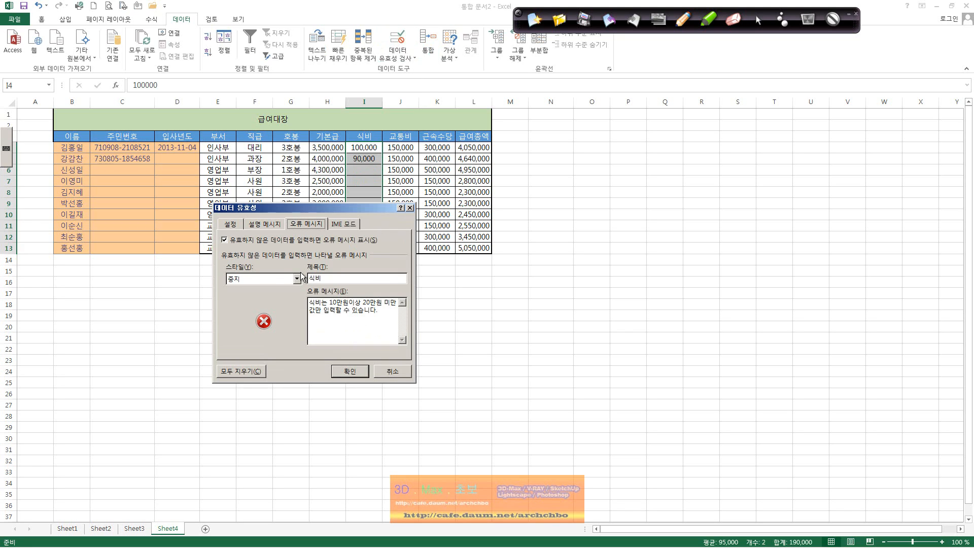
# Restrict meal costs to whole numbers between 100000 and 200,000.
pyautogui.click(276, 225)
pyautogui.click(235, 228)
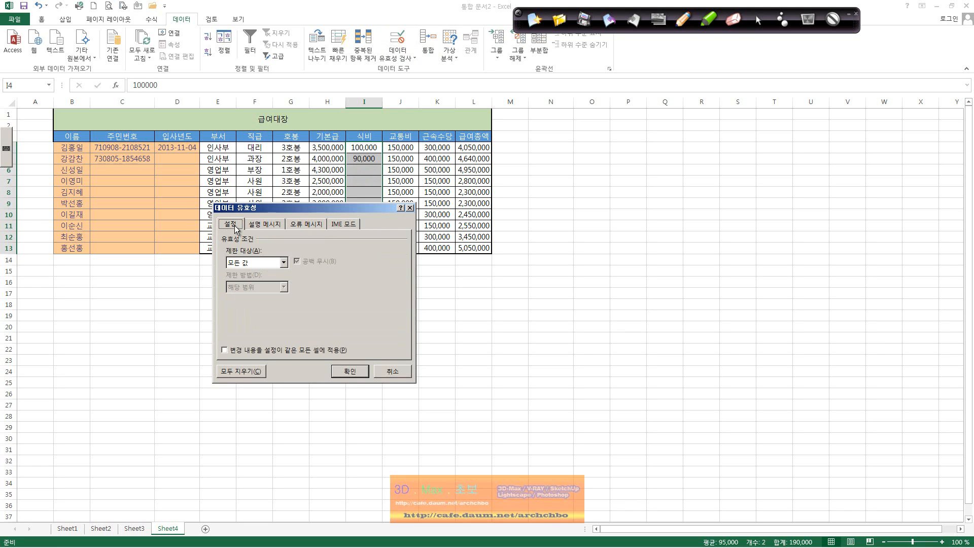
pyautogui.click(253, 262)
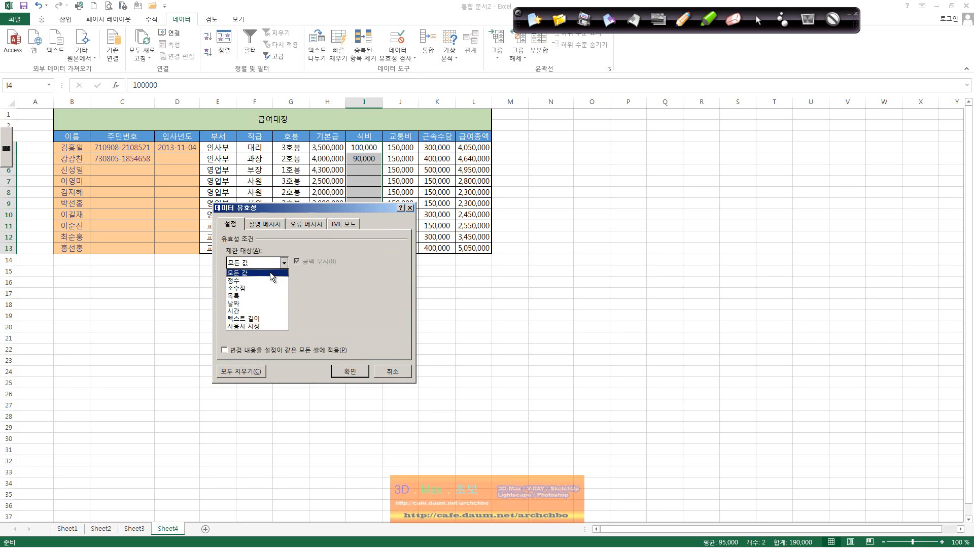
pyautogui.click(269, 280)
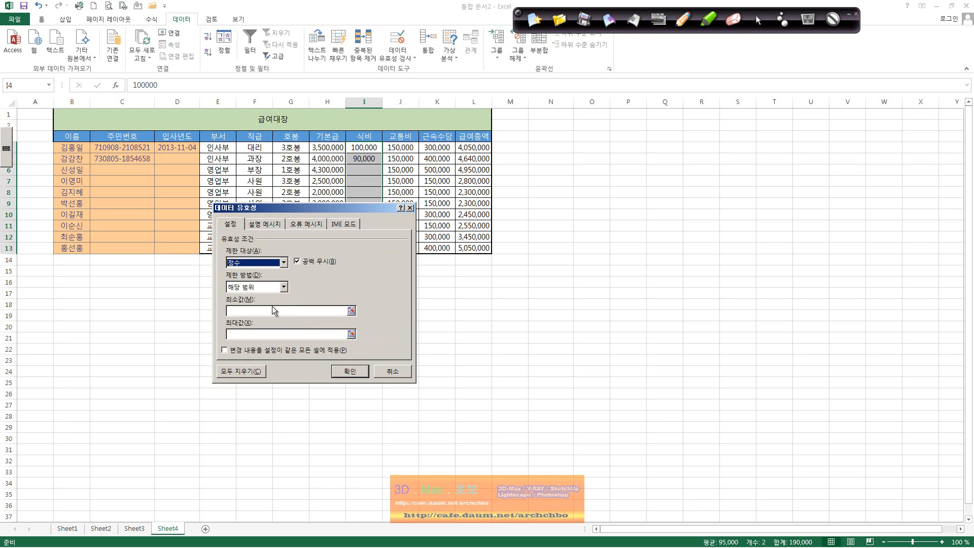
pyautogui.click(273, 309)
pyautogui.write('1000')
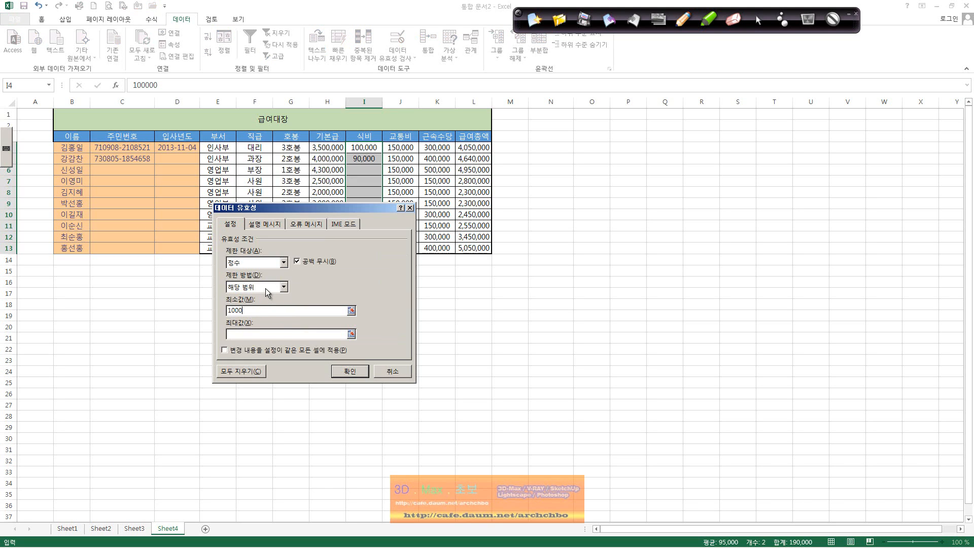
pyautogui.write('00')
pyautogui.click(282, 335)
pyautogui.write('2,000,000')
pyautogui.click(350, 371)
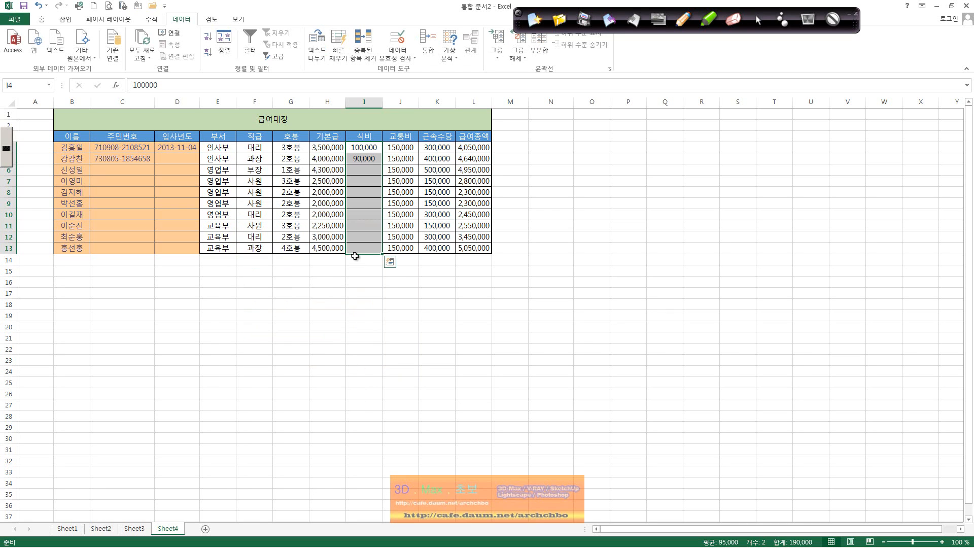
# Test 90000 in I5, which the stop alert rejects, and enter 100000 instead.
pyautogui.click(370, 159)
pyautogui.press('Delete')
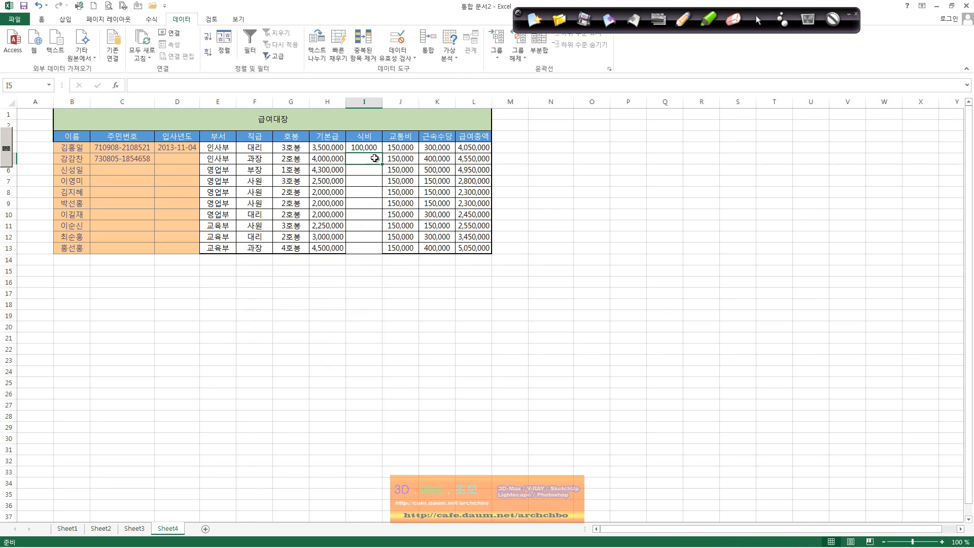
pyautogui.write('90000')
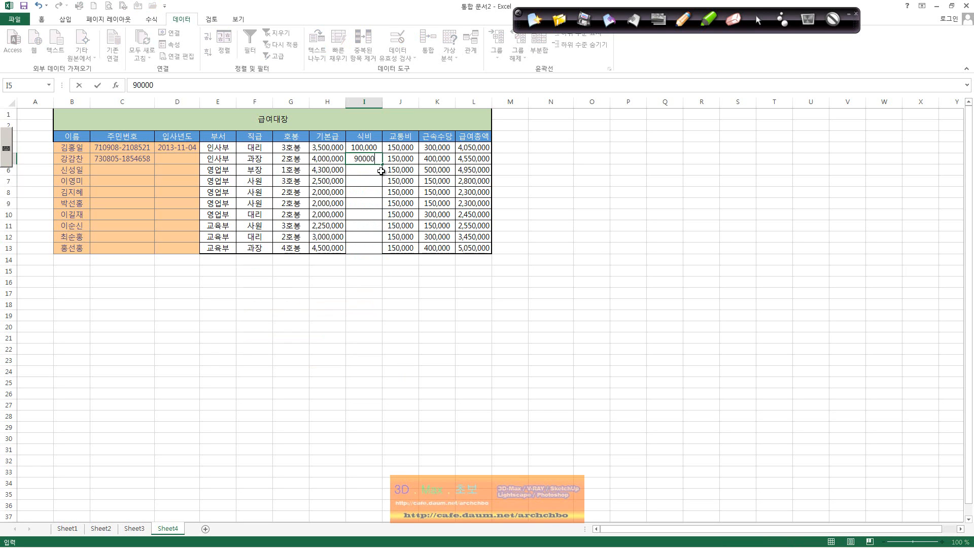
pyautogui.press('Return')
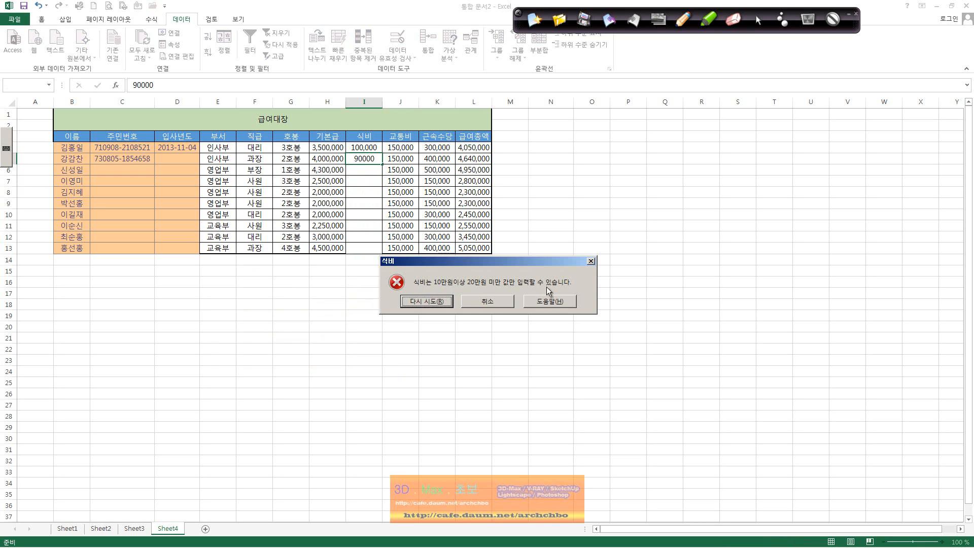
pyautogui.click(428, 301)
pyautogui.press('Return')
pyautogui.click(442, 305)
pyautogui.write('100000')
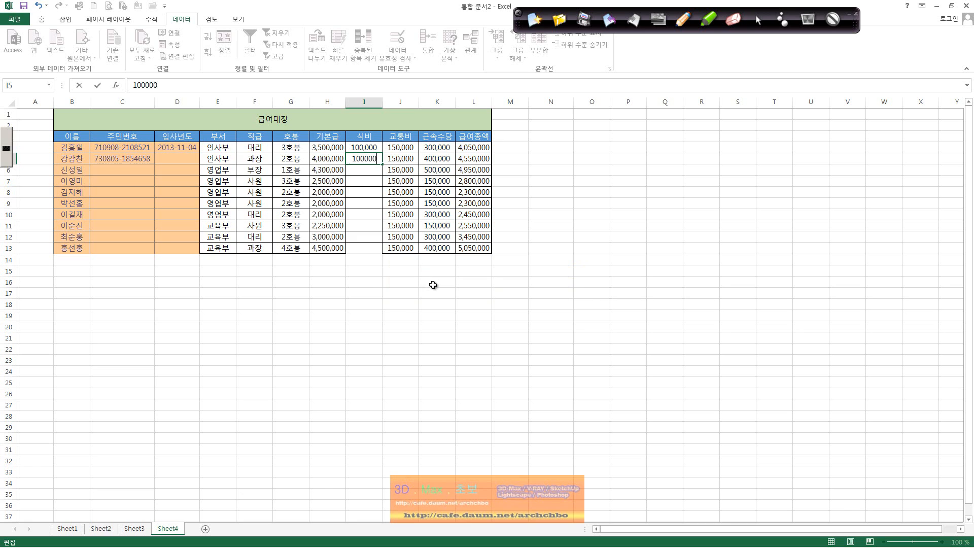
pyautogui.press('Return')
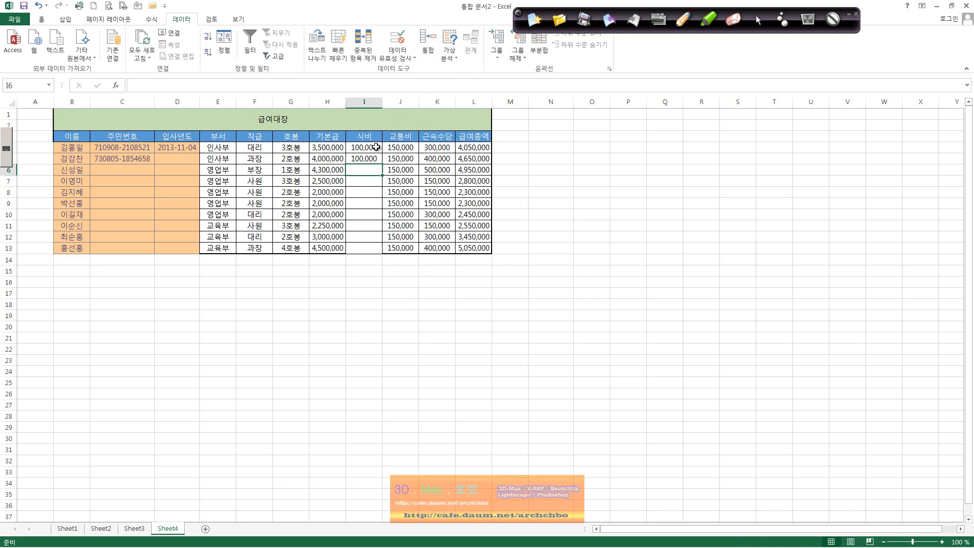
pyautogui.moveTo(375, 147); pyautogui.dragTo(375, 248)
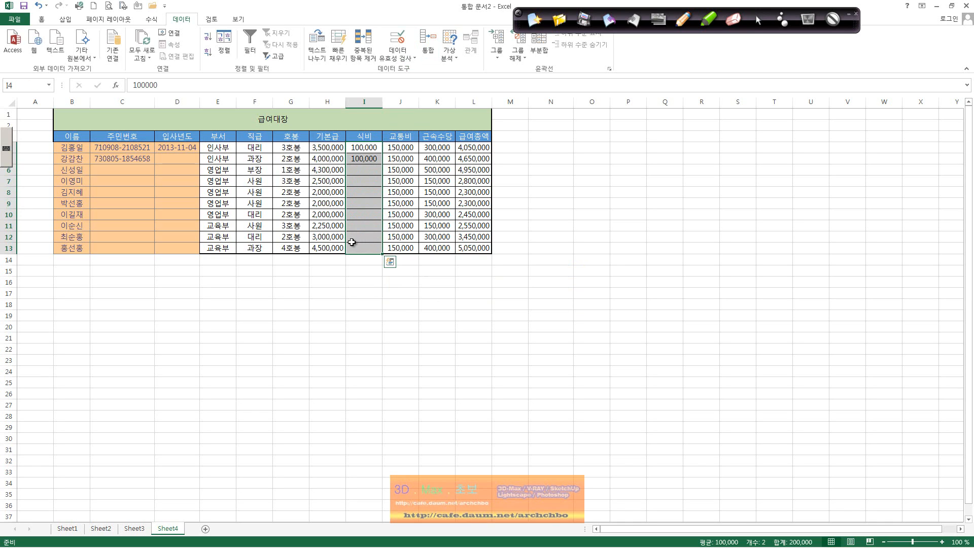
pyautogui.click(385, 271)
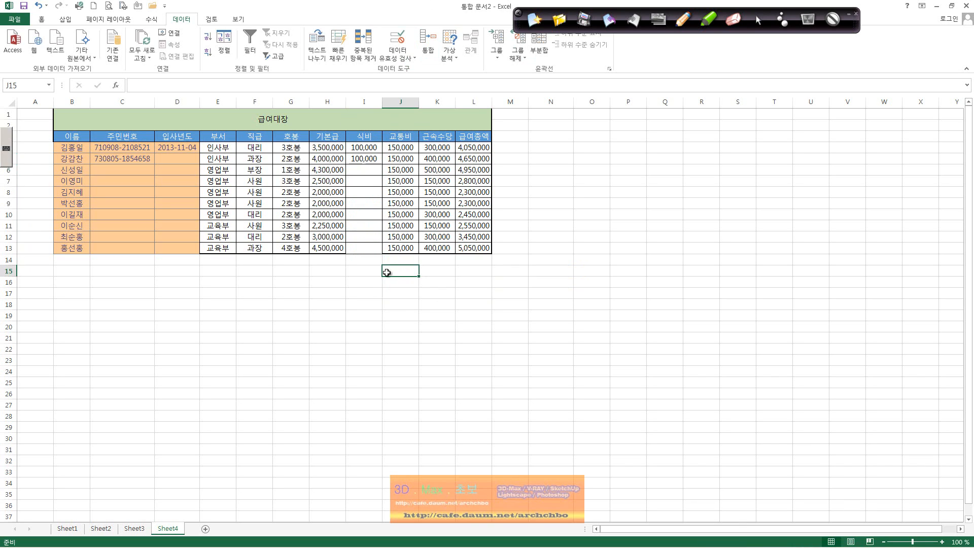
# Open the 입사년도 D4:D13 date rule (2005-01-01 to =TODAY()) and move the dialog aside.
pyautogui.click(366, 229)
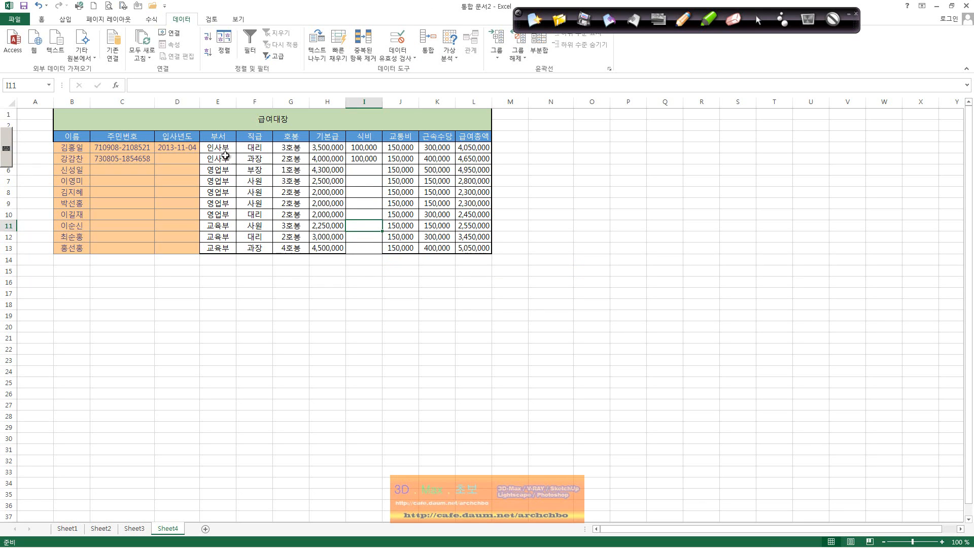
pyautogui.moveTo(170, 149); pyautogui.dragTo(161, 248)
pyautogui.click(405, 69)
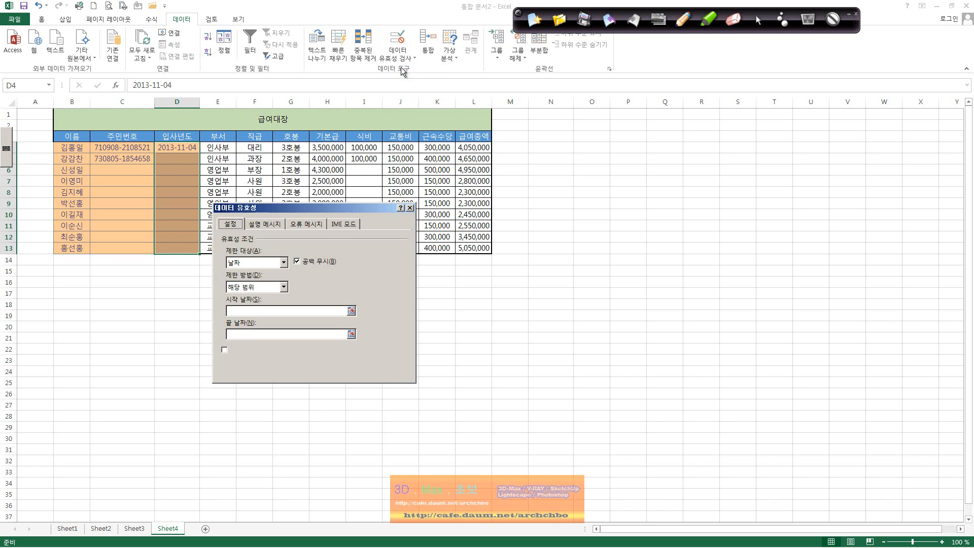
pyautogui.moveTo(319, 208); pyautogui.dragTo(212, 264)
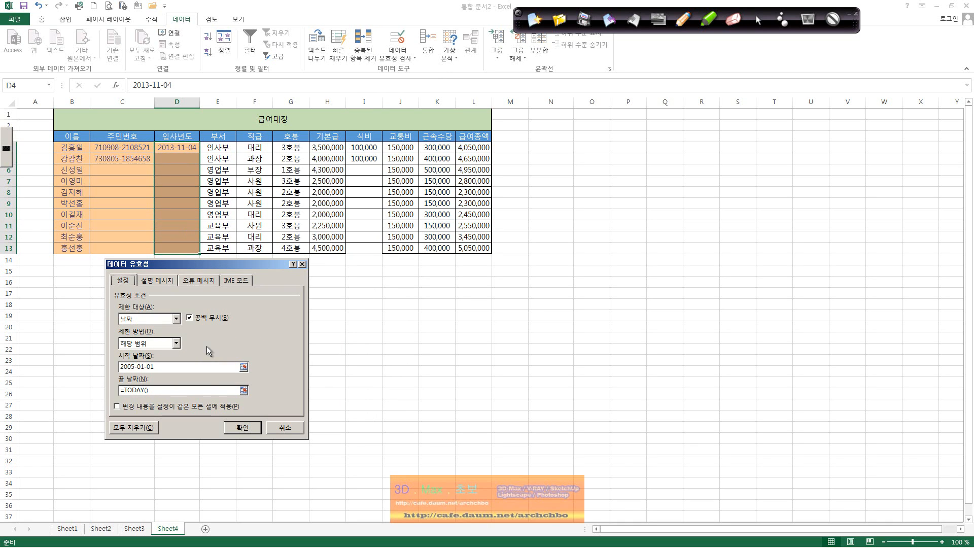
pyautogui.click(684, 21)
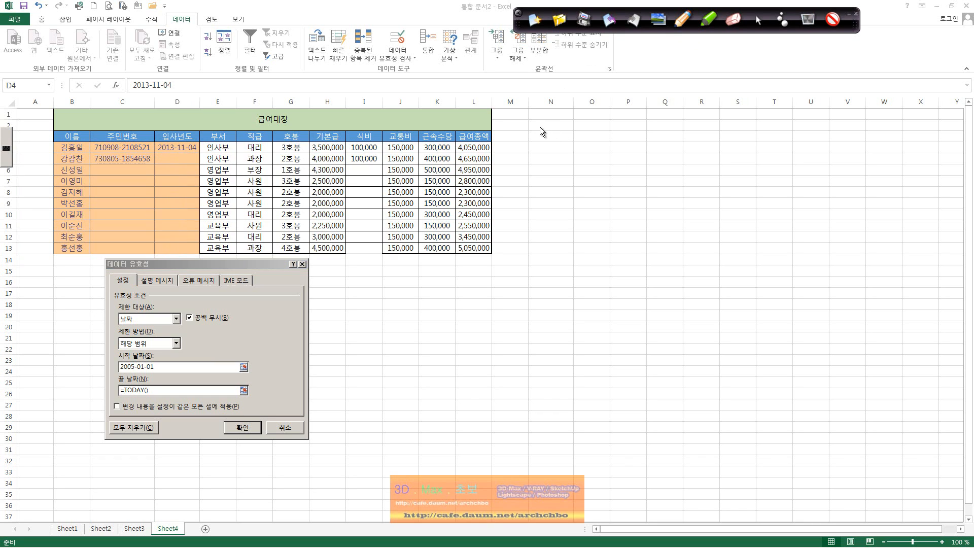
# Handwrite note ① beside the table: a today-only date rule uses =Today( ).
pyautogui.moveTo(525, 125)
pyautogui.mouseDown()
pyautogui.moveTo(524, 138)
pyautogui.moveTo(533, 126)
pyautogui.moveTo(609, 135)
pyautogui.moveTo(622, 126)
pyautogui.moveTo(646, 137)
pyautogui.moveTo(669, 126)
pyautogui.moveTo(670, 140)
pyautogui.moveTo(702, 147)
pyautogui.mouseUp()
pyautogui.click(721, 136)
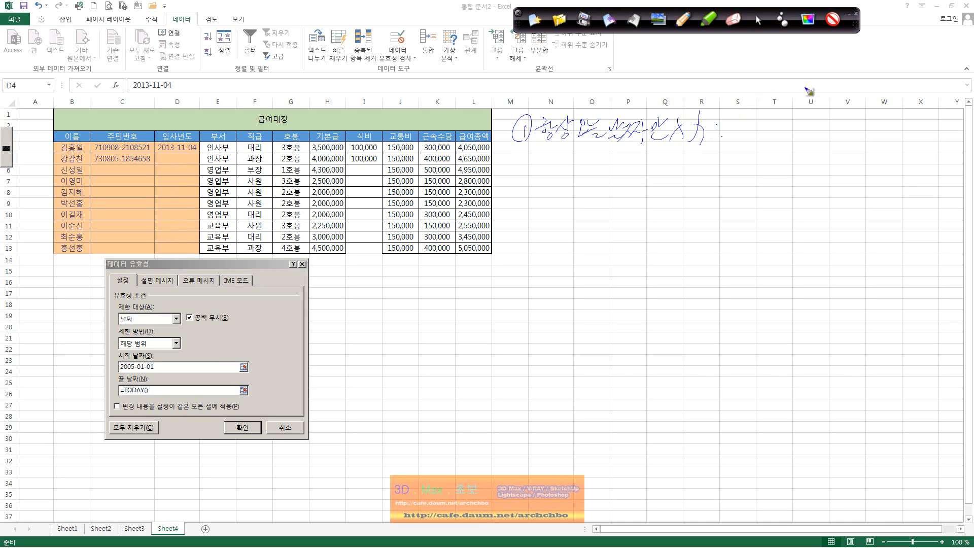
pyautogui.moveTo(738, 127); pyautogui.dragTo(750, 127)
pyautogui.moveTo(740, 133); pyautogui.dragTo(767, 116)
pyautogui.moveTo(756, 118)
pyautogui.mouseDown()
pyautogui.moveTo(756, 146)
pyautogui.moveTo(765, 136)
pyautogui.moveTo(785, 143)
pyautogui.mouseUp()
pyautogui.moveTo(792, 134)
pyautogui.mouseDown()
pyautogui.moveTo(802, 152)
pyautogui.moveTo(823, 139)
pyautogui.mouseUp()
pyautogui.moveTo(840, 122); pyautogui.dragTo(837, 143)
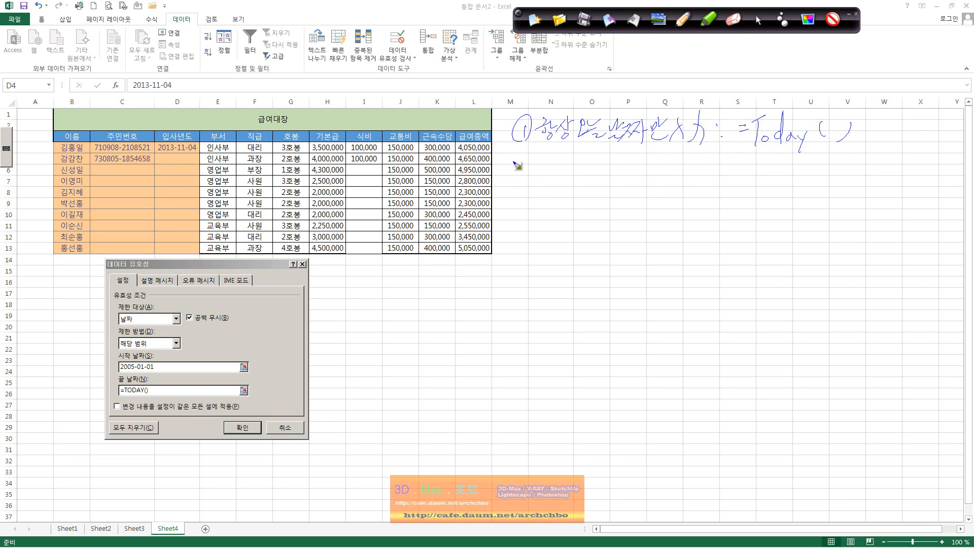
# Handwrite the heading of note ② about dates within the last 2 days.
pyautogui.moveTo(507, 153)
pyautogui.mouseDown()
pyautogui.moveTo(502, 175)
pyautogui.moveTo(519, 175)
pyautogui.mouseUp()
pyautogui.moveTo(527, 152)
pyautogui.mouseDown()
pyautogui.moveTo(527, 178)
pyautogui.moveTo(545, 151)
pyautogui.mouseUp()
pyautogui.moveTo(537, 160); pyautogui.dragTo(551, 161)
pyautogui.moveTo(544, 162); pyautogui.dragTo(552, 167)
pyautogui.moveTo(554, 152)
pyautogui.mouseDown()
pyautogui.moveTo(554, 181)
pyautogui.moveTo(567, 168)
pyautogui.mouseUp()
pyautogui.moveTo(570, 161)
pyautogui.mouseDown()
pyautogui.moveTo(577, 170)
pyautogui.moveTo(611, 162)
pyautogui.moveTo(607, 174)
pyautogui.moveTo(631, 152)
pyautogui.moveTo(643, 181)
pyautogui.mouseUp()
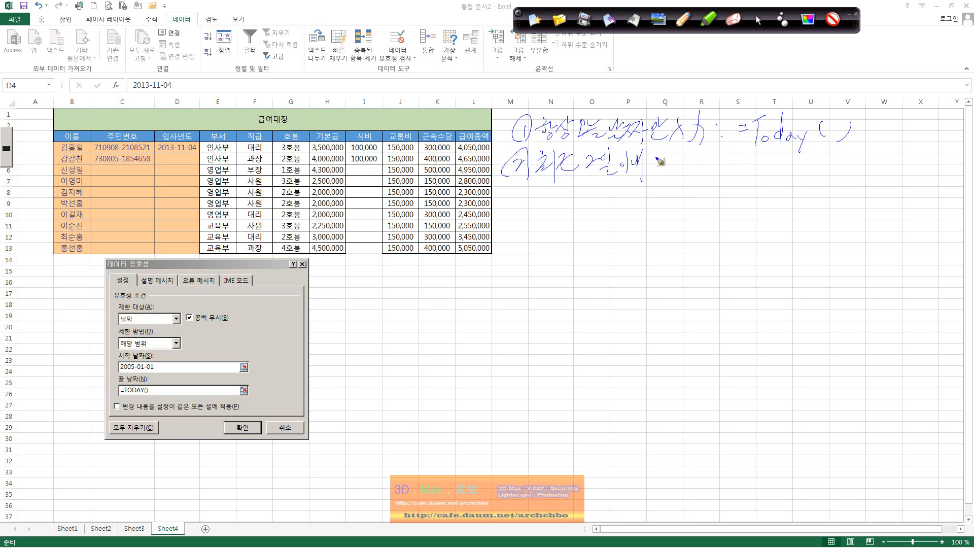
pyautogui.moveTo(658, 166)
pyautogui.mouseDown()
pyautogui.moveTo(736, 177)
pyautogui.moveTo(727, 191)
pyautogui.mouseUp()
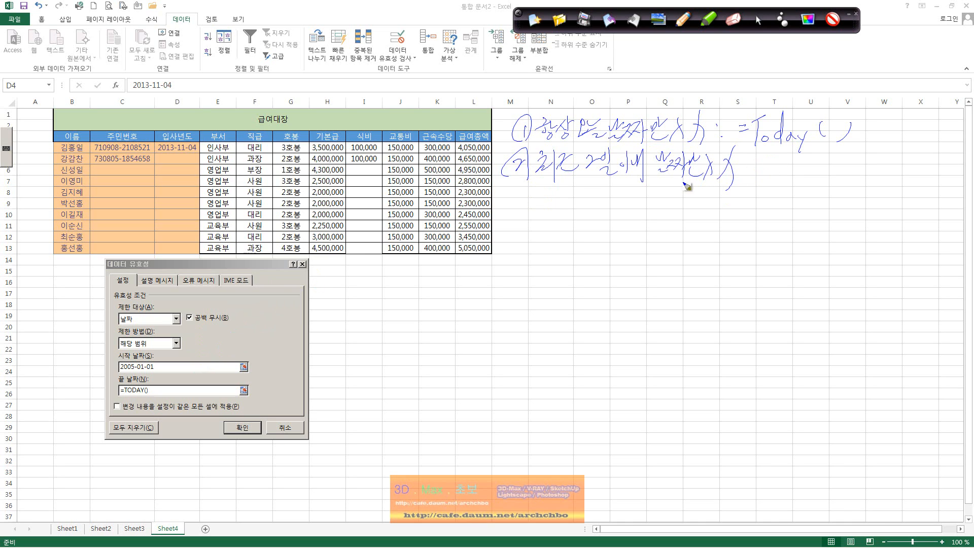
# Handwrite note ②: start date =Today() minus days, end date =Today(), and 3일 이내 as =Today()-2.
pyautogui.moveTo(626, 191)
pyautogui.mouseDown()
pyautogui.moveTo(656, 202)
pyautogui.moveTo(682, 190)
pyautogui.moveTo(688, 203)
pyautogui.moveTo(700, 193)
pyautogui.moveTo(741, 205)
pyautogui.moveTo(760, 180)
pyautogui.moveTo(774, 214)
pyautogui.moveTo(759, 233)
pyautogui.mouseUp()
pyautogui.moveTo(798, 191)
pyautogui.mouseDown()
pyautogui.moveTo(794, 205)
pyautogui.moveTo(846, 201)
pyautogui.mouseUp()
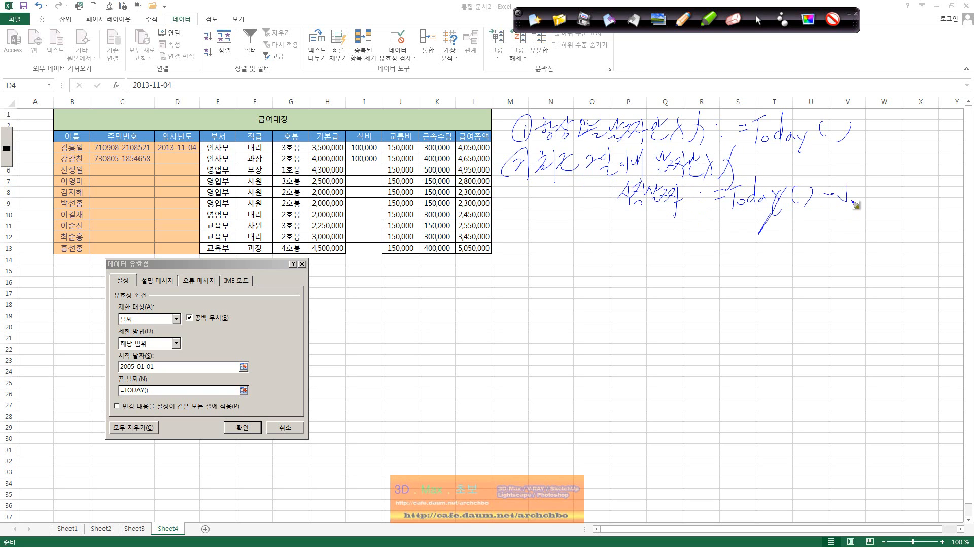
pyautogui.moveTo(845, 184)
pyautogui.mouseDown()
pyautogui.moveTo(843, 208)
pyautogui.moveTo(844, 199)
pyautogui.mouseUp()
pyautogui.moveTo(627, 222)
pyautogui.mouseDown()
pyautogui.moveTo(620, 241)
pyautogui.moveTo(644, 228)
pyautogui.moveTo(672, 248)
pyautogui.moveTo(716, 234)
pyautogui.moveTo(752, 241)
pyautogui.moveTo(753, 259)
pyautogui.moveTo(807, 249)
pyautogui.mouseUp()
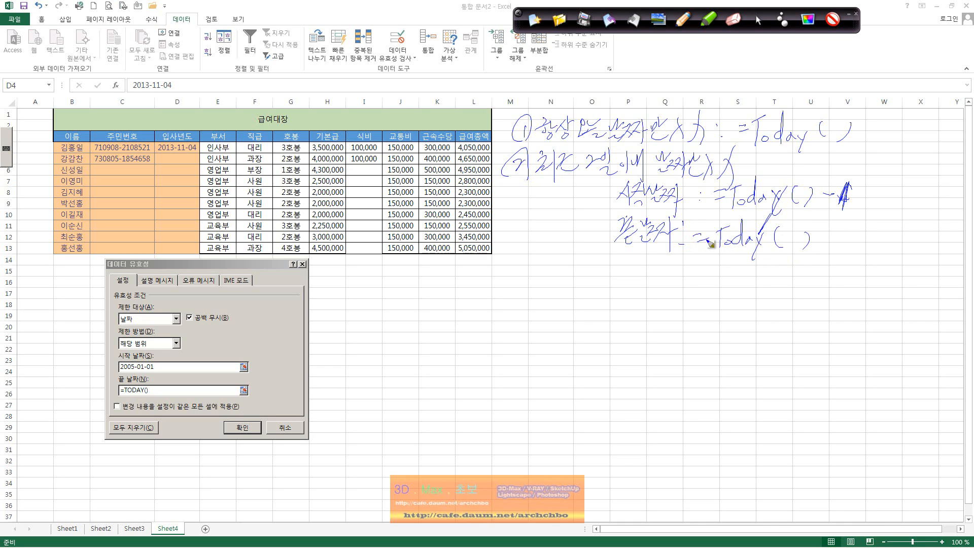
pyautogui.moveTo(592, 250)
pyautogui.mouseDown()
pyautogui.moveTo(596, 267)
pyautogui.moveTo(612, 258)
pyautogui.moveTo(630, 271)
pyautogui.moveTo(746, 261)
pyautogui.moveTo(777, 274)
pyautogui.moveTo(796, 259)
pyautogui.moveTo(868, 261)
pyautogui.mouseUp()
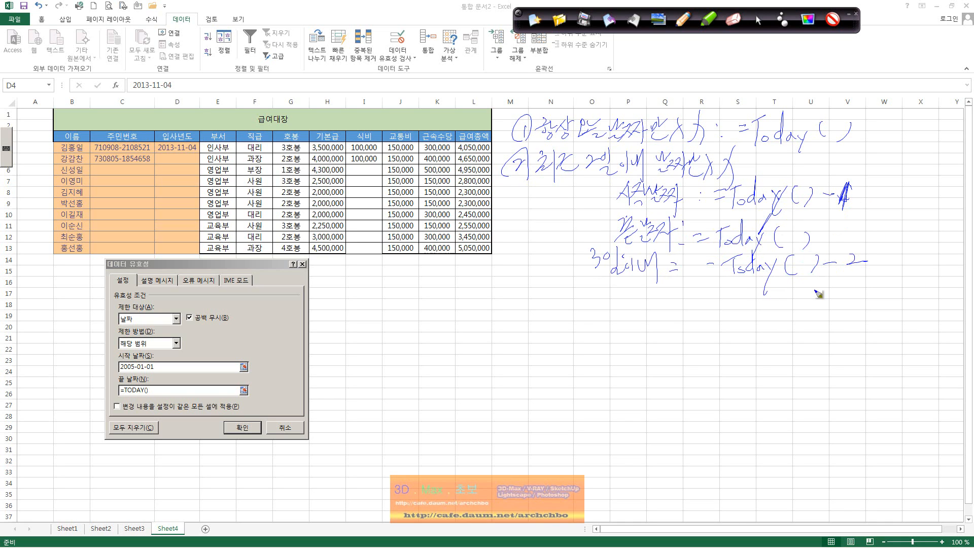
pyautogui.moveTo(630, 284)
pyautogui.mouseDown()
pyautogui.moveTo(644, 287)
pyautogui.moveTo(629, 310)
pyautogui.moveTo(744, 289)
pyautogui.moveTo(741, 305)
pyautogui.moveTo(794, 298)
pyautogui.moveTo(835, 313)
pyautogui.moveTo(819, 319)
pyautogui.mouseUp()
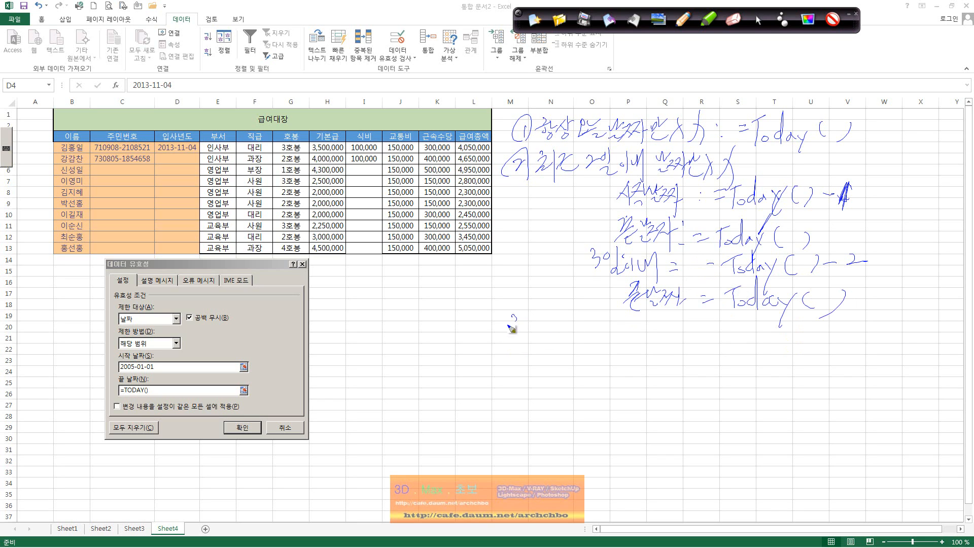
pyautogui.moveTo(508, 325)
pyautogui.mouseDown()
pyautogui.moveTo(551, 337)
pyautogui.moveTo(598, 322)
pyautogui.moveTo(624, 334)
pyautogui.moveTo(655, 316)
pyautogui.moveTo(690, 335)
pyautogui.moveTo(739, 325)
pyautogui.moveTo(743, 345)
pyautogui.moveTo(779, 321)
pyautogui.moveTo(787, 348)
pyautogui.mouseUp()
# Start note ③ on this week's dates with a start-date line =Today()-weekday.
pyautogui.click(807, 339)
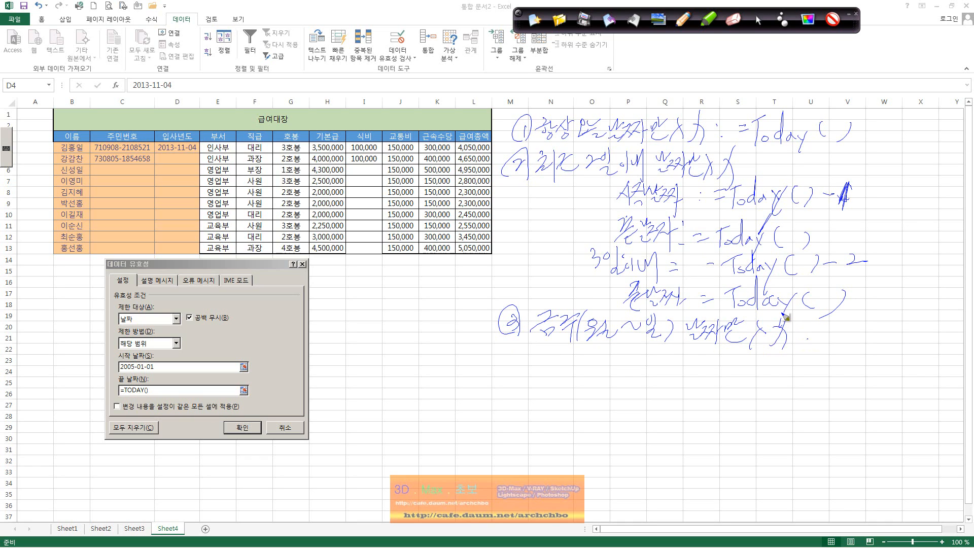
pyautogui.click(610, 353)
pyautogui.moveTo(605, 346)
pyautogui.mouseDown()
pyautogui.moveTo(588, 368)
pyautogui.moveTo(603, 378)
pyautogui.moveTo(655, 349)
pyautogui.moveTo(662, 375)
pyautogui.moveTo(678, 359)
pyautogui.moveTo(692, 374)
pyautogui.moveTo(721, 365)
pyautogui.moveTo(710, 392)
pyautogui.mouseUp()
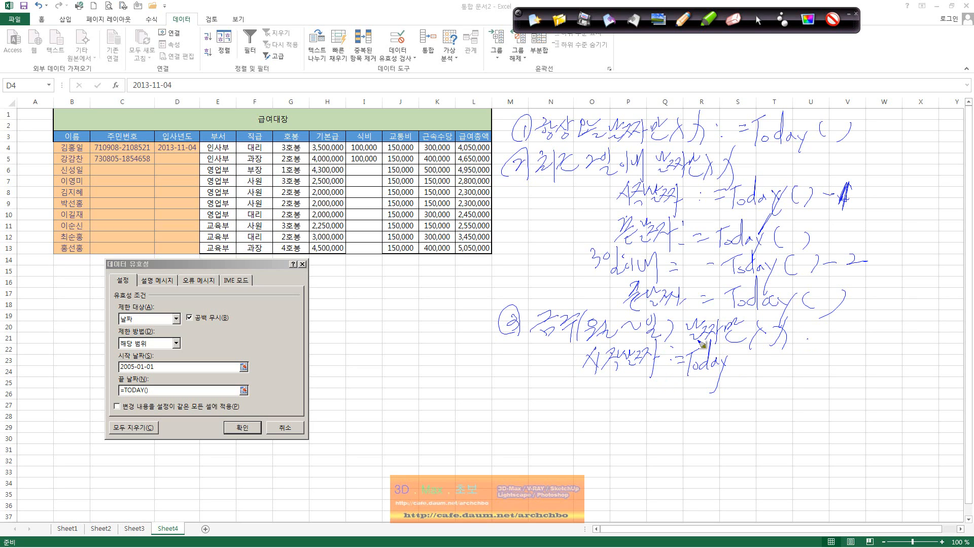
pyautogui.moveTo(737, 355)
pyautogui.mouseDown()
pyautogui.moveTo(735, 371)
pyautogui.moveTo(770, 362)
pyautogui.mouseUp()
pyautogui.moveTo(790, 359)
pyautogui.mouseDown()
pyautogui.moveTo(832, 361)
pyautogui.moveTo(831, 373)
pyautogui.moveTo(831, 361)
pyautogui.mouseUp()
pyautogui.moveTo(772, 380)
pyautogui.mouseDown()
pyautogui.moveTo(781, 393)
pyautogui.moveTo(826, 380)
pyautogui.moveTo(853, 388)
pyautogui.mouseUp()
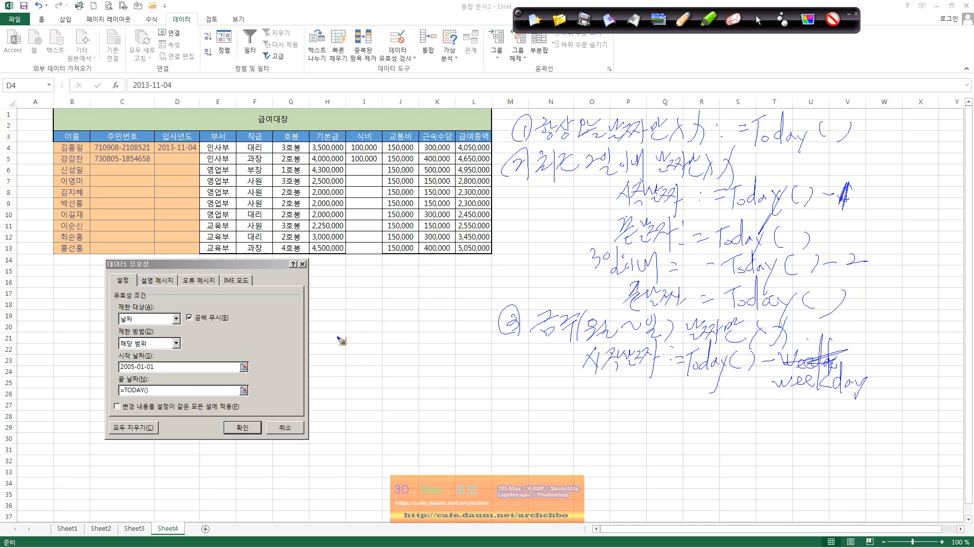
# Sketch the Monday-to-Sunday week range, then erase the formula's weekday part.
pyautogui.moveTo(339, 336)
pyautogui.mouseDown()
pyautogui.moveTo(346, 347)
pyautogui.moveTo(425, 317)
pyautogui.moveTo(437, 325)
pyautogui.mouseUp()
pyautogui.moveTo(358, 381); pyautogui.dragTo(425, 356)
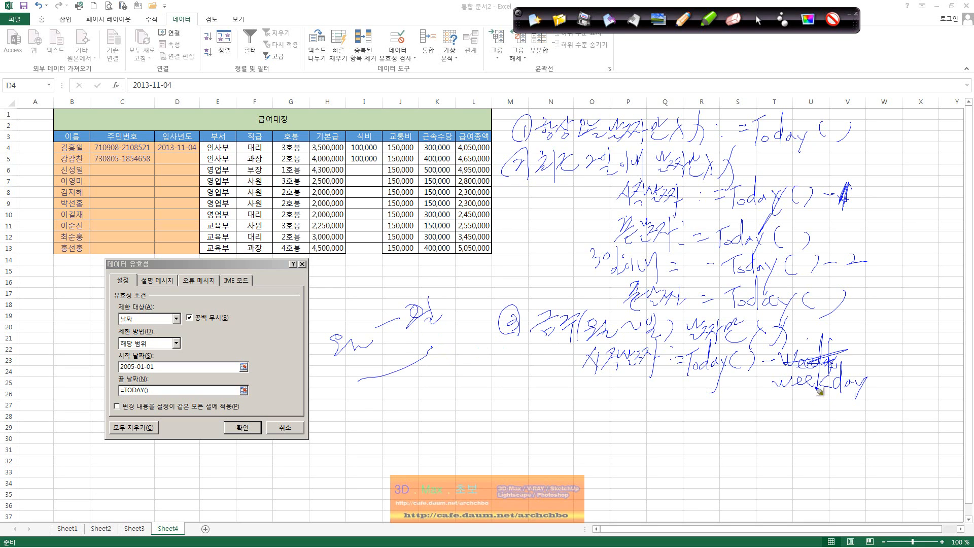
pyautogui.moveTo(881, 366); pyautogui.dragTo(888, 392)
pyautogui.moveTo(691, 371); pyautogui.dragTo(873, 381)
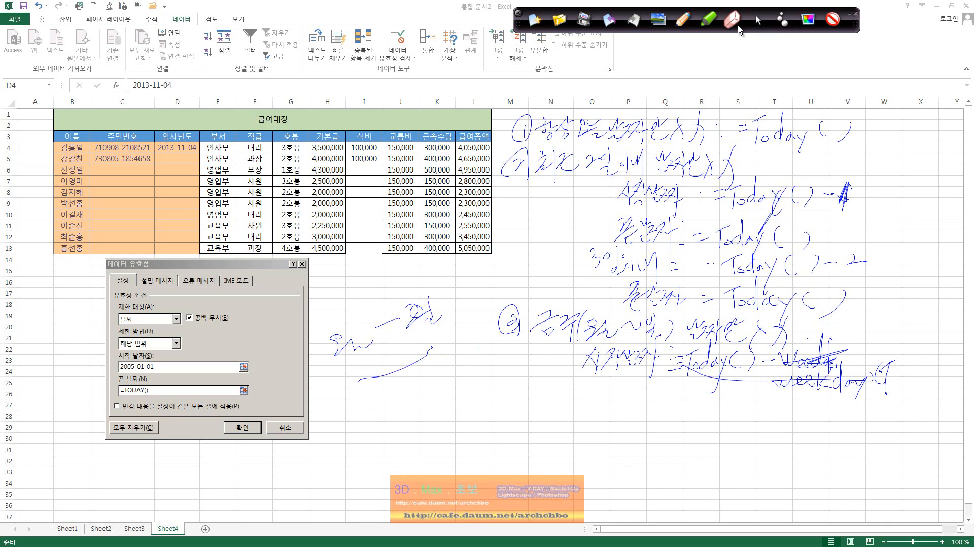
pyautogui.moveTo(880, 337)
pyautogui.mouseDown()
pyautogui.moveTo(843, 396)
pyautogui.moveTo(862, 390)
pyautogui.moveTo(845, 363)
pyautogui.moveTo(789, 358)
pyautogui.moveTo(738, 381)
pyautogui.moveTo(703, 370)
pyautogui.moveTo(755, 338)
pyautogui.moveTo(720, 360)
pyautogui.moveTo(810, 361)
pyautogui.moveTo(786, 395)
pyautogui.moveTo(894, 371)
pyautogui.moveTo(879, 400)
pyautogui.moveTo(680, 390)
pyautogui.moveTo(683, 372)
pyautogui.mouseUp()
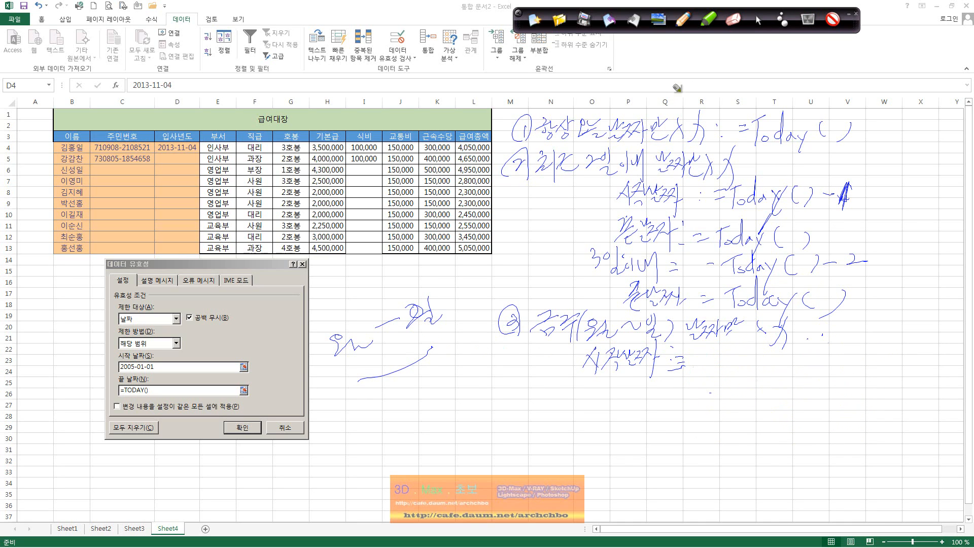
# Handwrite the this-week start date as =Today()-weekday(Today(),3).
pyautogui.click(682, 21)
pyautogui.moveTo(691, 350); pyautogui.dragTo(708, 347)
pyautogui.moveTo(695, 349)
pyautogui.mouseDown()
pyautogui.moveTo(697, 375)
pyautogui.moveTo(723, 362)
pyautogui.moveTo(756, 375)
pyautogui.moveTo(780, 363)
pyautogui.mouseUp()
pyautogui.moveTo(786, 356)
pyautogui.mouseDown()
pyautogui.moveTo(794, 367)
pyautogui.moveTo(803, 357)
pyautogui.mouseUp()
pyautogui.moveTo(826, 351)
pyautogui.mouseDown()
pyautogui.moveTo(887, 374)
pyautogui.moveTo(922, 371)
pyautogui.moveTo(919, 361)
pyautogui.moveTo(916, 377)
pyautogui.moveTo(928, 361)
pyautogui.moveTo(901, 422)
pyautogui.mouseUp()
pyautogui.click(918, 399)
pyautogui.moveTo(938, 354); pyautogui.dragTo(945, 383)
pyautogui.moveTo(949, 355)
pyautogui.mouseDown()
pyautogui.moveTo(960, 363)
pyautogui.moveTo(952, 376)
pyautogui.moveTo(962, 379)
pyautogui.mouseUp()
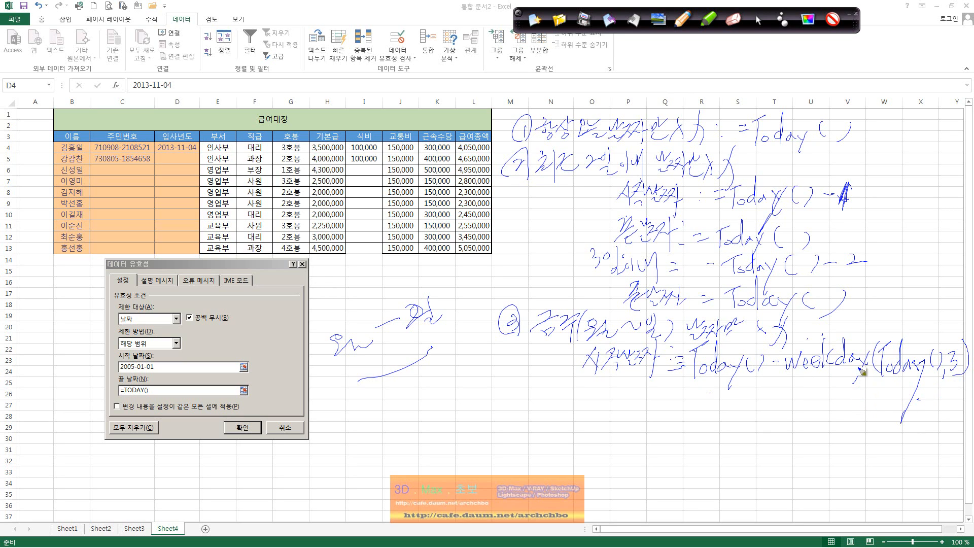
# Underline and label Today() and weekday in the note, then apply the hire-date validation rule.
pyautogui.moveTo(691, 379)
pyautogui.mouseDown()
pyautogui.moveTo(766, 377)
pyautogui.moveTo(697, 404)
pyautogui.moveTo(709, 412)
pyautogui.mouseUp()
pyautogui.moveTo(715, 388)
pyautogui.mouseDown()
pyautogui.moveTo(731, 409)
pyautogui.moveTo(759, 389)
pyautogui.moveTo(758, 425)
pyautogui.moveTo(781, 396)
pyautogui.mouseUp()
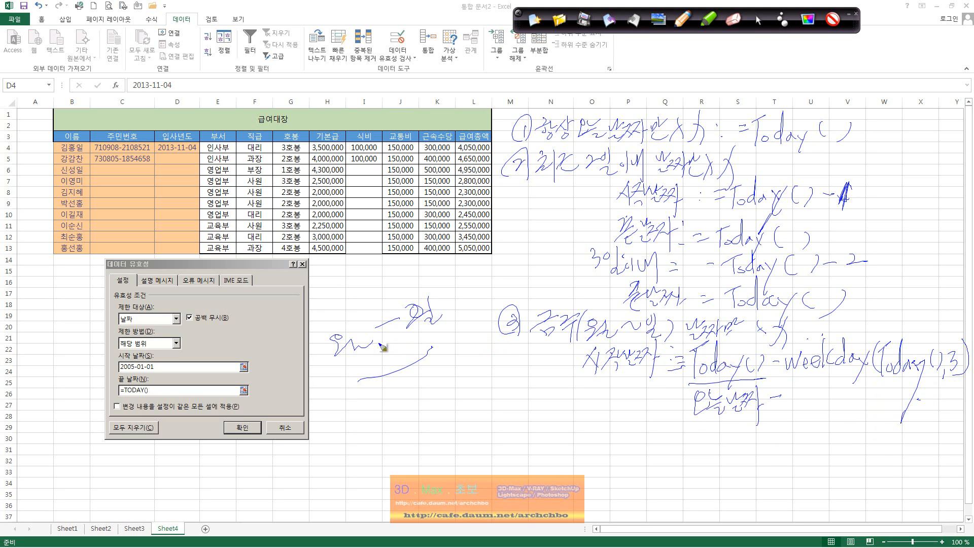
pyautogui.moveTo(400, 378); pyautogui.dragTo(401, 421)
pyautogui.moveTo(406, 398)
pyautogui.mouseDown()
pyautogui.moveTo(421, 378)
pyautogui.moveTo(431, 419)
pyautogui.mouseUp()
pyautogui.moveTo(789, 376); pyautogui.dragTo(862, 376)
pyautogui.moveTo(881, 382); pyautogui.dragTo(937, 376)
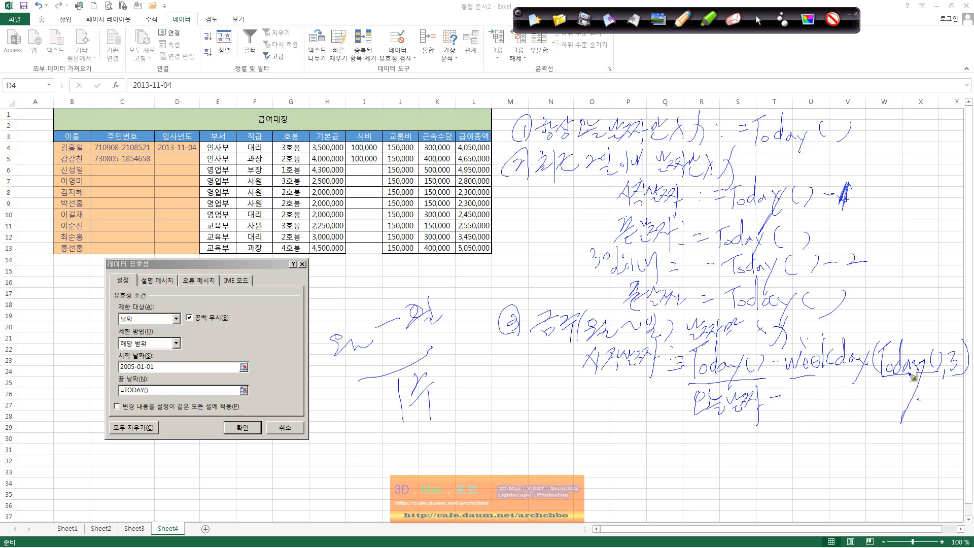
pyautogui.moveTo(911, 377)
pyautogui.mouseDown()
pyautogui.moveTo(892, 395)
pyautogui.moveTo(903, 403)
pyautogui.moveTo(924, 392)
pyautogui.moveTo(928, 402)
pyautogui.moveTo(939, 386)
pyautogui.moveTo(945, 405)
pyautogui.mouseUp()
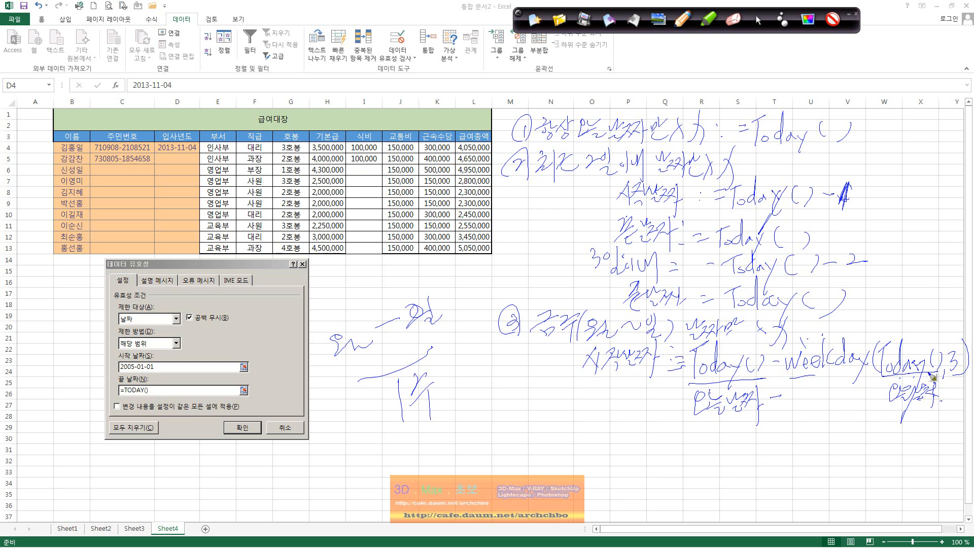
pyautogui.click(758, 19)
pyautogui.click(246, 433)
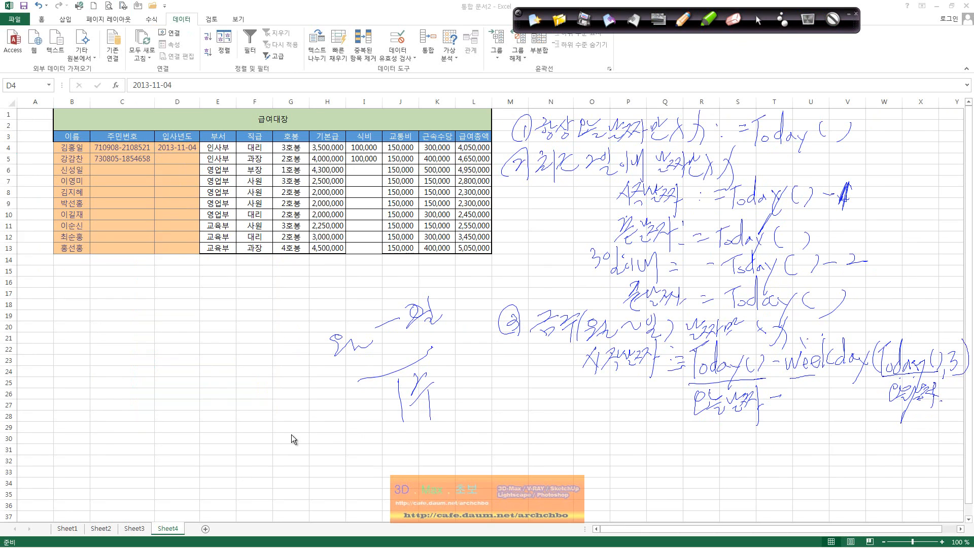
# Type =weekday( in cell H29 to display the WEEKDAY argument hint.
pyautogui.click(319, 428)
pyautogui.write('=ㅈ')
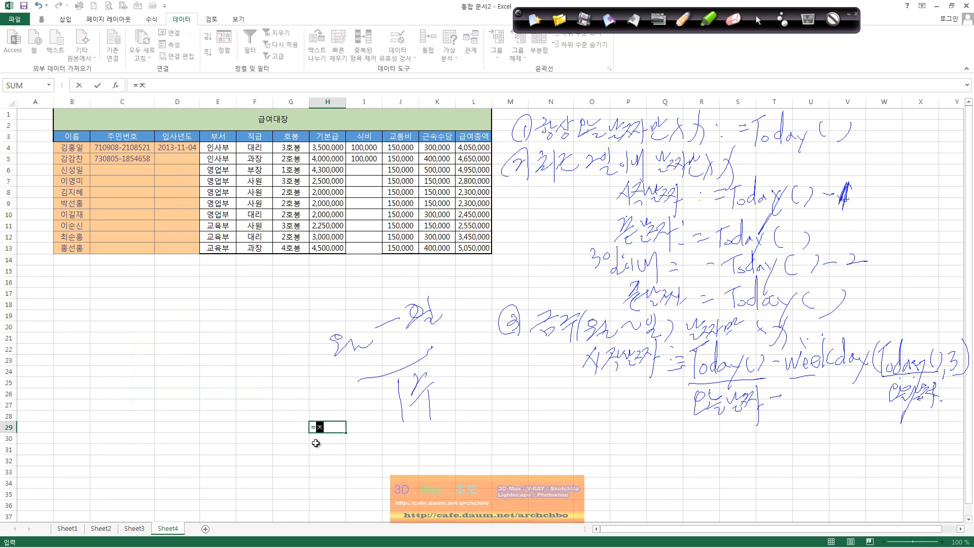
pyautogui.write('ㄷㄷwee')
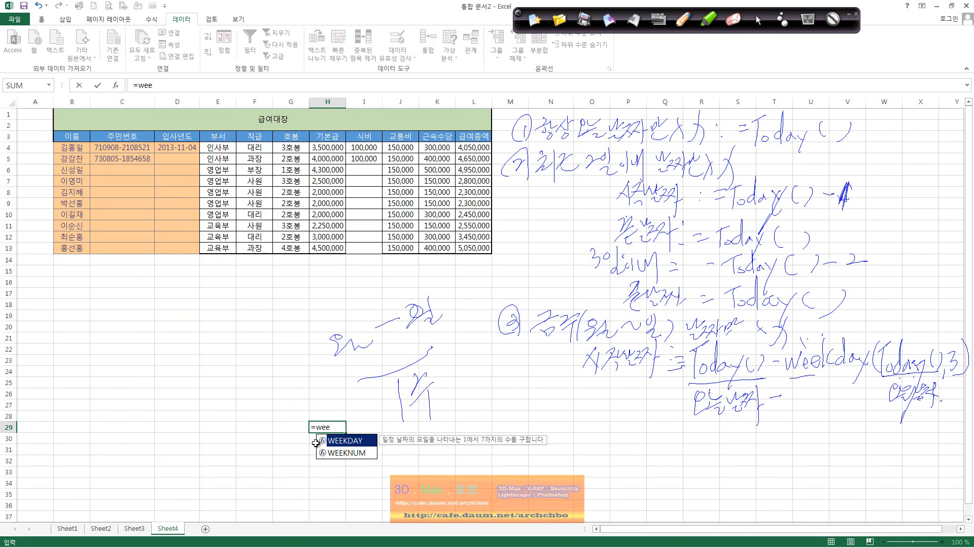
pyautogui.write('kday')
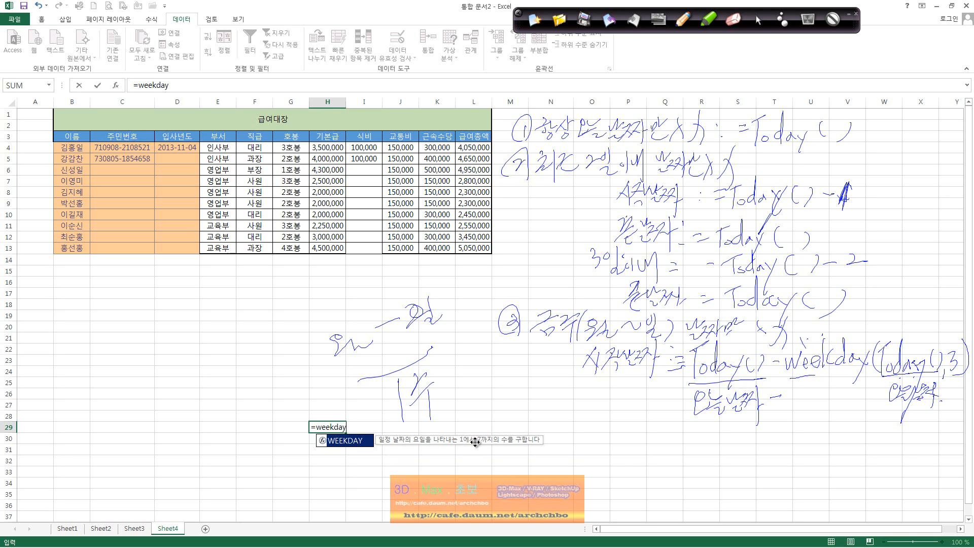
pyautogui.write('(')
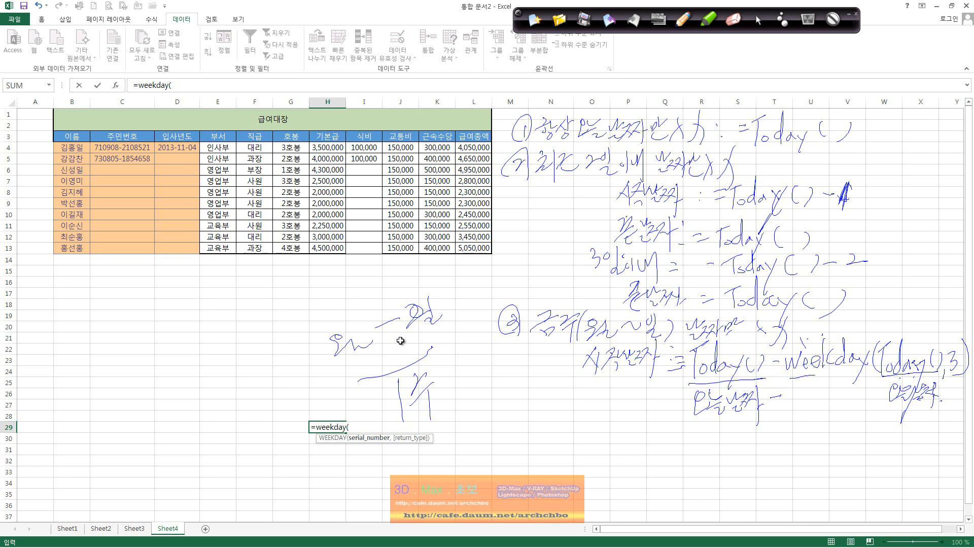
# Handwrite a Serial Number note and a numbered list of WEEKDAY day codes, circling the 3.
pyautogui.click(709, 20)
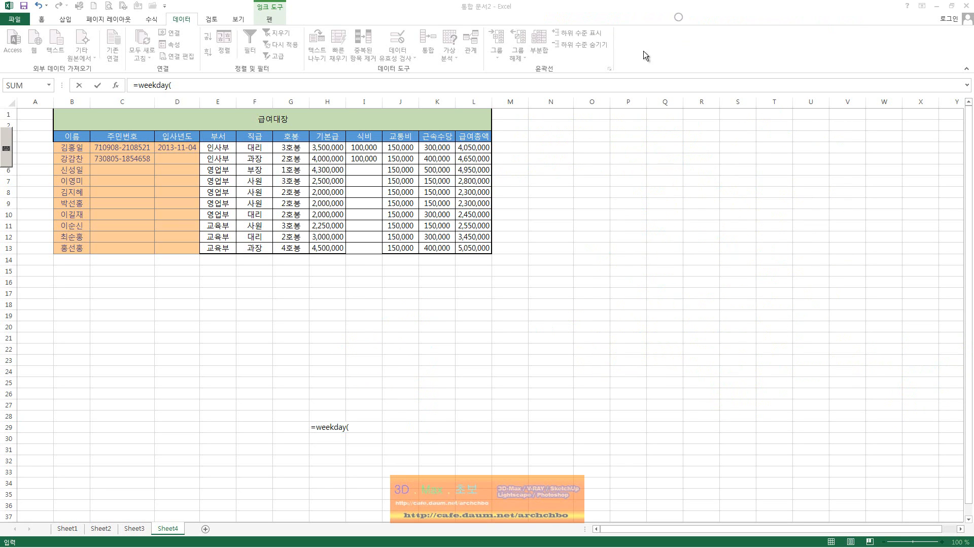
pyautogui.moveTo(116, 311)
pyautogui.mouseDown()
pyautogui.moveTo(122, 324)
pyautogui.moveTo(195, 313)
pyautogui.moveTo(344, 274)
pyautogui.moveTo(323, 307)
pyautogui.mouseUp()
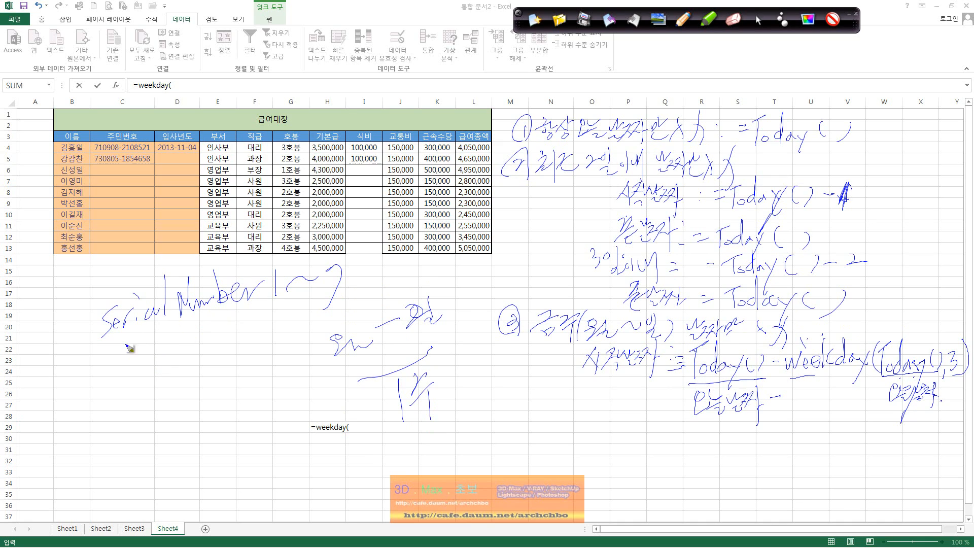
pyautogui.moveTo(127, 340)
pyautogui.mouseDown()
pyautogui.moveTo(126, 369)
pyautogui.moveTo(170, 338)
pyautogui.moveTo(123, 397)
pyautogui.moveTo(147, 400)
pyautogui.moveTo(193, 374)
pyautogui.mouseUp()
pyautogui.moveTo(155, 413)
pyautogui.mouseDown()
pyautogui.moveTo(162, 487)
pyautogui.moveTo(179, 467)
pyautogui.mouseUp()
pyautogui.moveTo(183, 450); pyautogui.dragTo(213, 455)
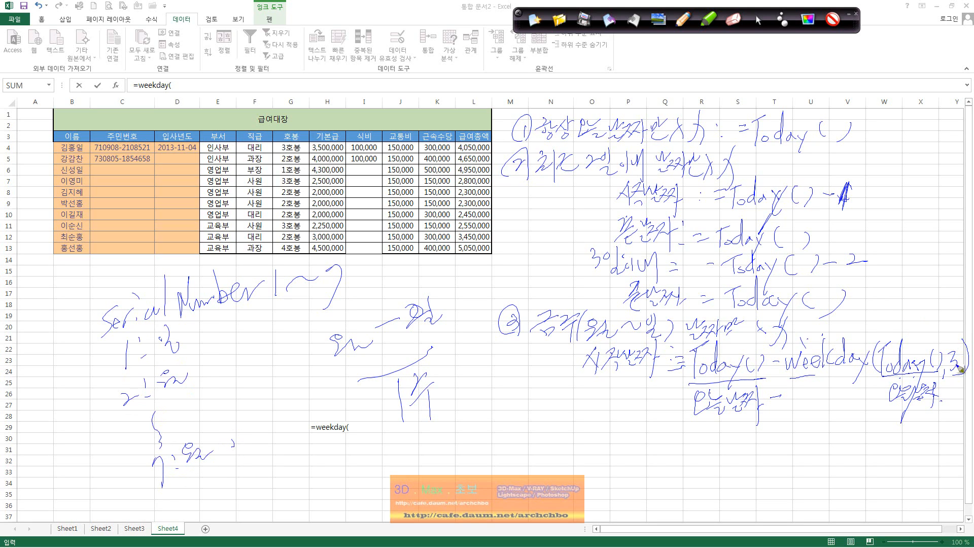
pyautogui.moveTo(956, 367); pyautogui.dragTo(966, 375)
pyautogui.moveTo(136, 426)
pyautogui.mouseDown()
pyautogui.moveTo(147, 442)
pyautogui.moveTo(190, 405)
pyautogui.moveTo(221, 406)
pyautogui.mouseUp()
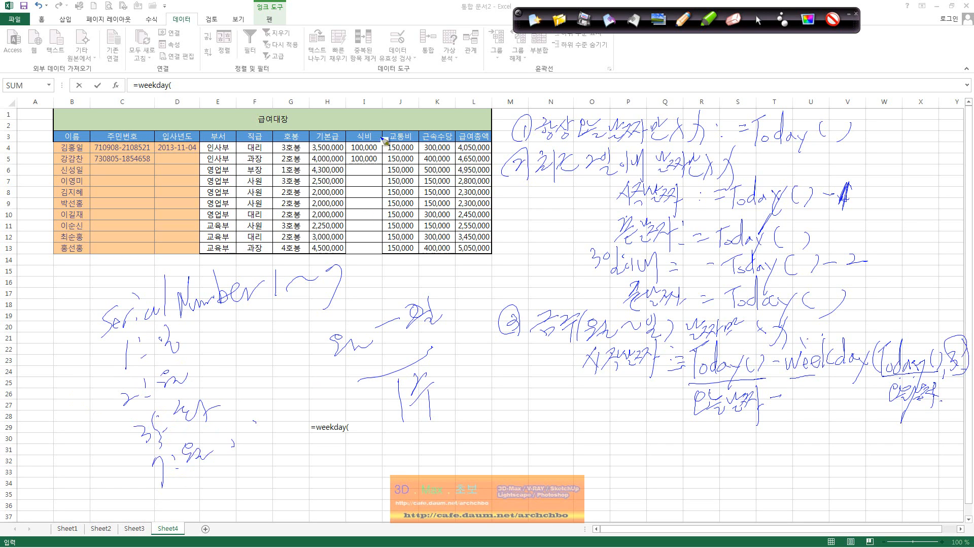
pyautogui.click(758, 21)
# Add a fourth ink note labelling start and end dates, with this month's start as =Today()-Day.
pyautogui.click(681, 23)
pyautogui.moveTo(514, 421)
pyautogui.mouseDown()
pyautogui.moveTo(526, 409)
pyautogui.moveTo(517, 416)
pyautogui.moveTo(572, 422)
pyautogui.moveTo(564, 442)
pyautogui.moveTo(583, 416)
pyautogui.moveTo(587, 431)
pyautogui.moveTo(619, 428)
pyautogui.moveTo(628, 412)
pyautogui.moveTo(662, 412)
pyautogui.moveTo(659, 424)
pyautogui.moveTo(678, 431)
pyautogui.moveTo(687, 421)
pyautogui.moveTo(700, 434)
pyautogui.mouseUp()
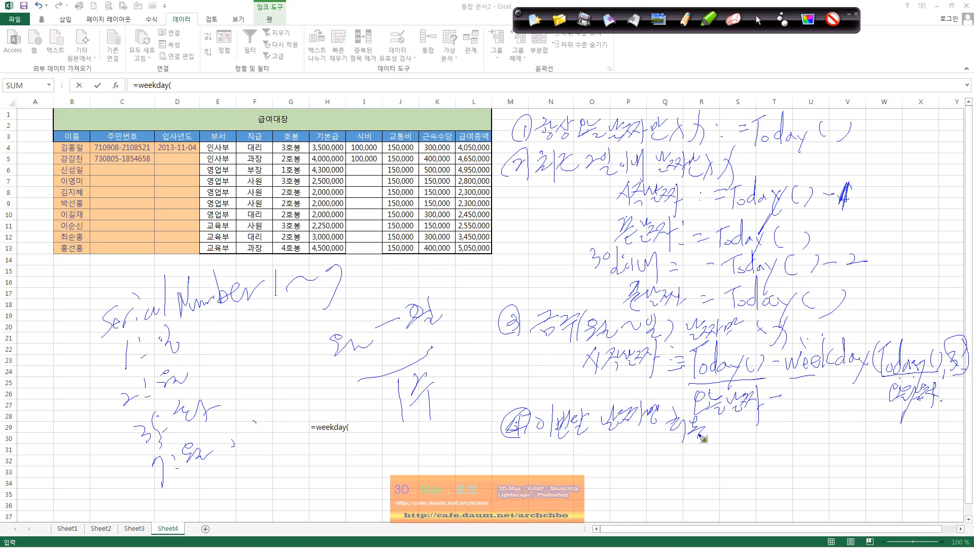
pyautogui.click(721, 437)
pyautogui.moveTo(562, 448)
pyautogui.mouseDown()
pyautogui.moveTo(573, 464)
pyautogui.moveTo(640, 455)
pyautogui.mouseUp()
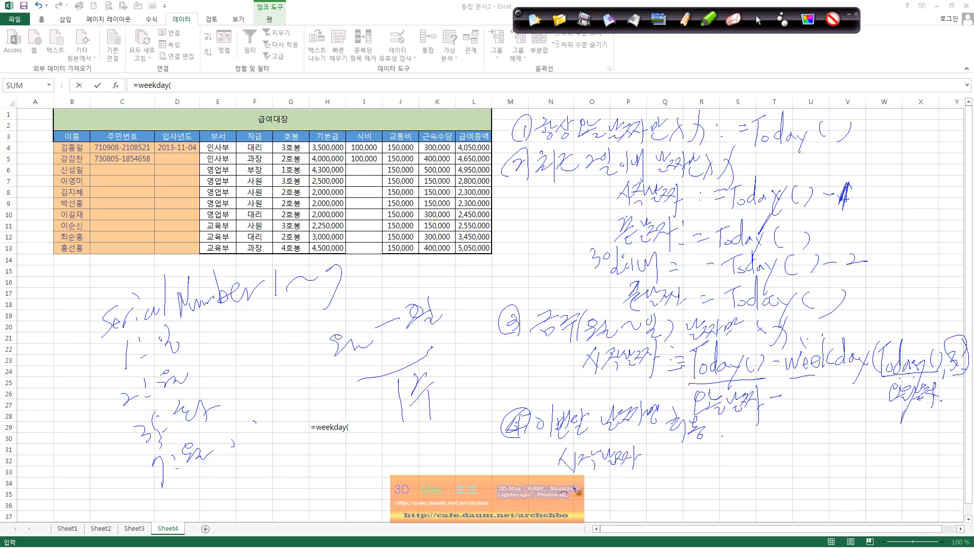
pyautogui.moveTo(576, 490)
pyautogui.mouseDown()
pyautogui.moveTo(583, 504)
pyautogui.moveTo(607, 482)
pyautogui.moveTo(631, 489)
pyautogui.moveTo(629, 522)
pyautogui.mouseUp()
pyautogui.moveTo(638, 487); pyautogui.dragTo(643, 487)
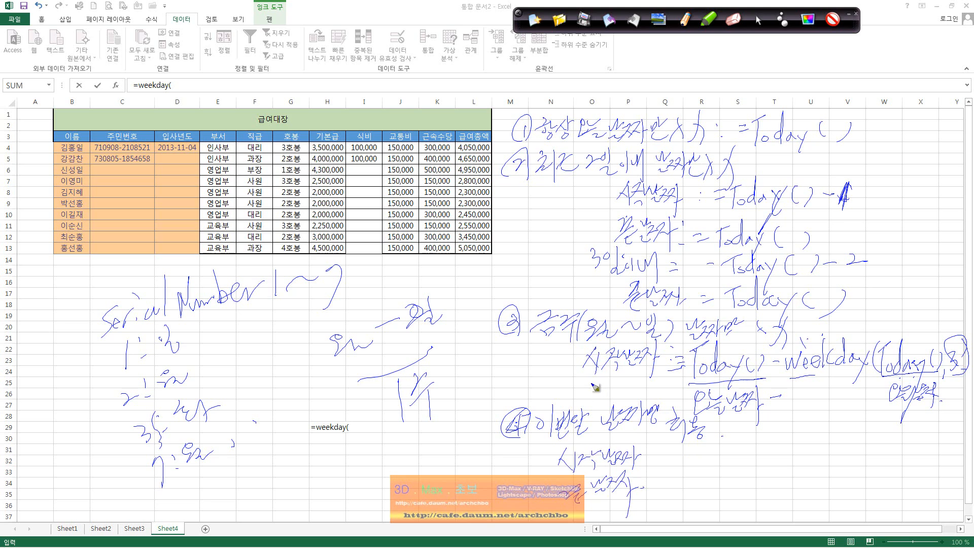
pyautogui.moveTo(593, 384)
pyautogui.mouseDown()
pyautogui.moveTo(583, 391)
pyautogui.moveTo(596, 398)
pyautogui.moveTo(611, 378)
pyautogui.moveTo(647, 401)
pyautogui.mouseUp()
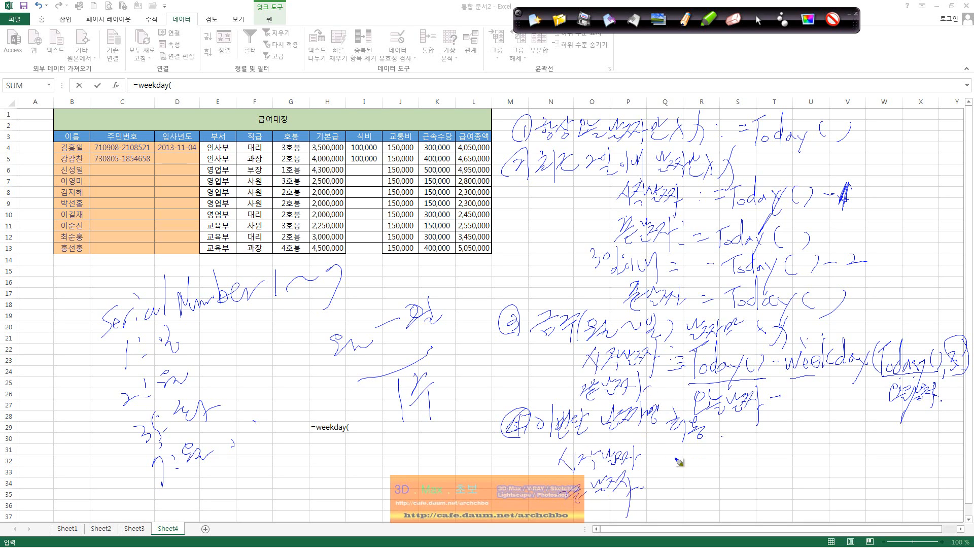
pyautogui.moveTo(657, 445)
pyautogui.mouseDown()
pyautogui.moveTo(675, 443)
pyautogui.moveTo(693, 465)
pyautogui.moveTo(758, 458)
pyautogui.moveTo(775, 445)
pyautogui.mouseUp()
pyautogui.moveTo(784, 437)
pyautogui.mouseDown()
pyautogui.moveTo(785, 455)
pyautogui.moveTo(812, 459)
pyautogui.moveTo(807, 472)
pyautogui.moveTo(772, 452)
pyautogui.mouseUp()
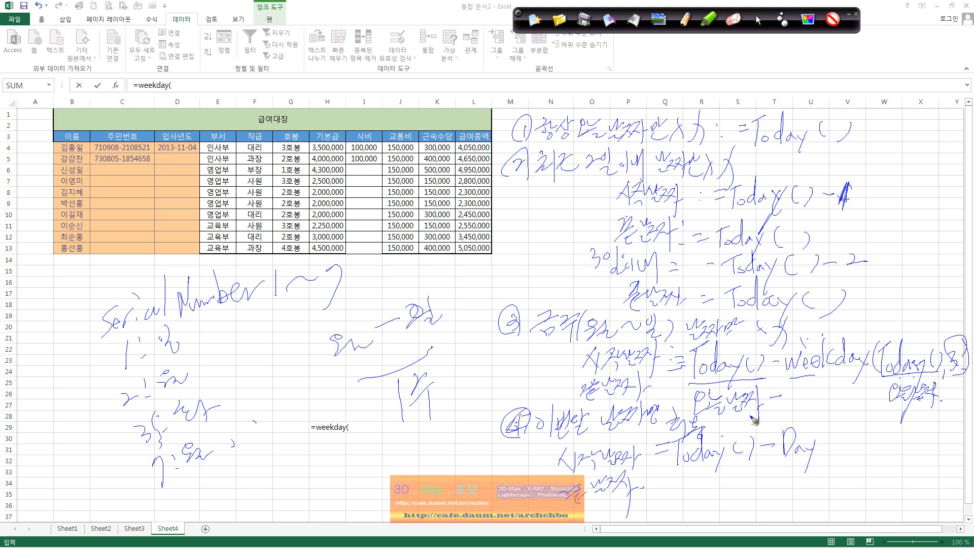
pyautogui.click(760, 20)
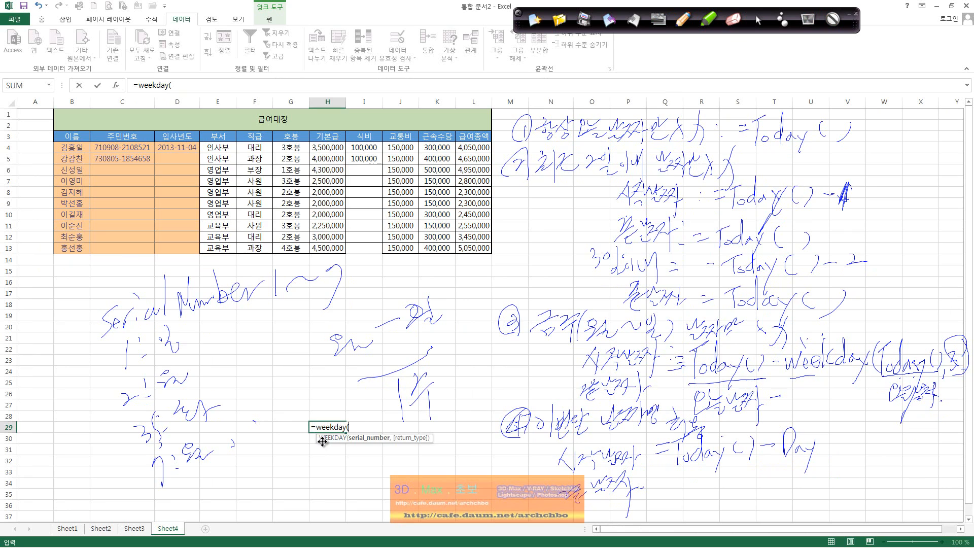
# Cancel the weekday formula and try a DAY formula in H32 with argument 1.
pyautogui.click(336, 471)
pyautogui.press('Escape')
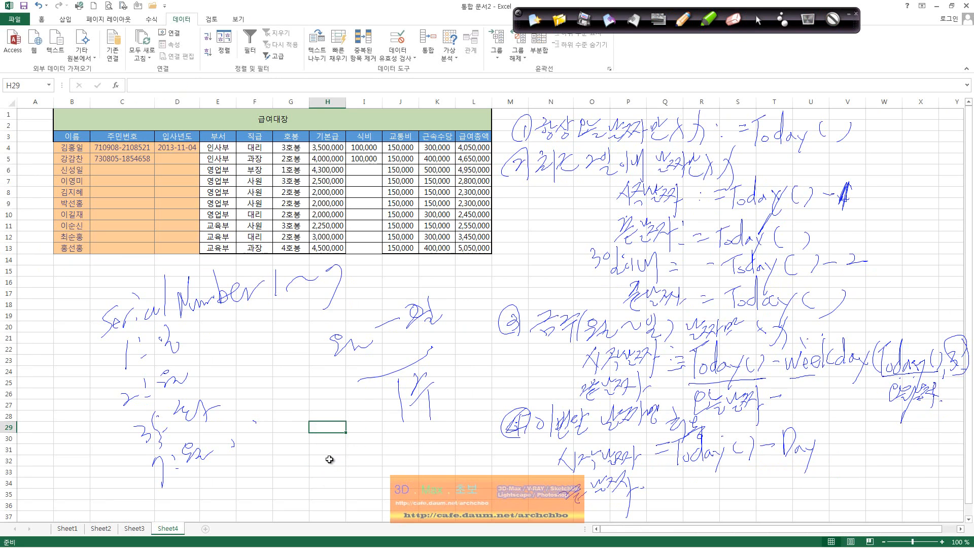
pyautogui.click(325, 464)
pyautogui.write('=day')
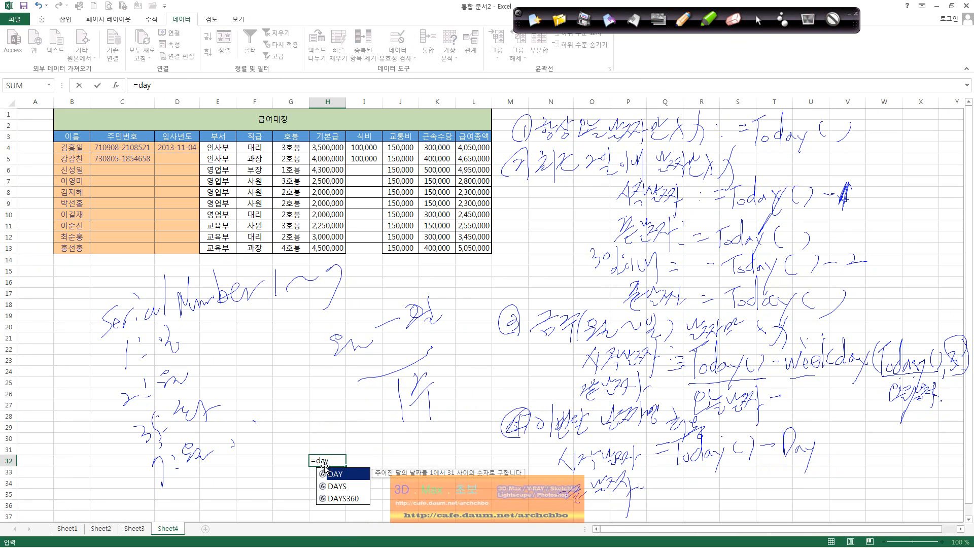
pyautogui.write('()')
pyautogui.press('Return')
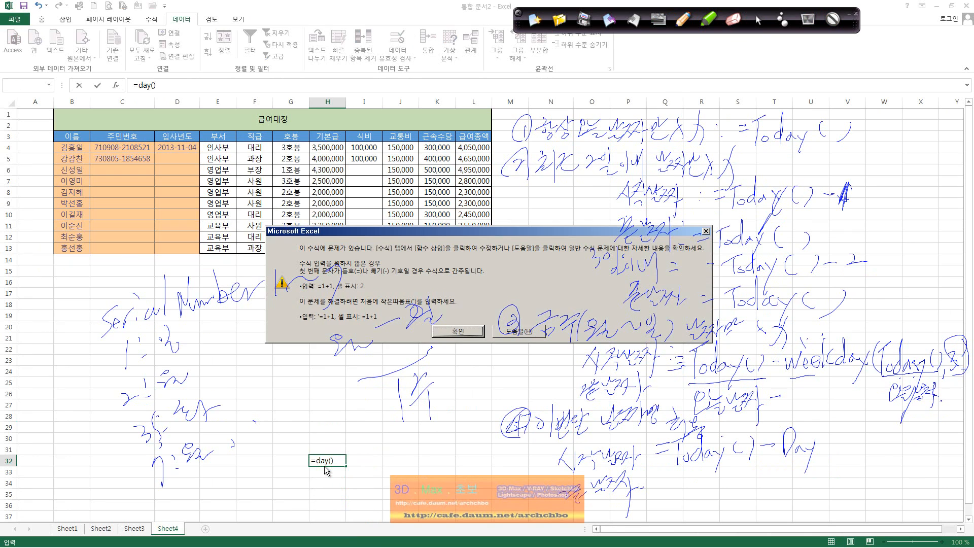
pyautogui.press('Return')
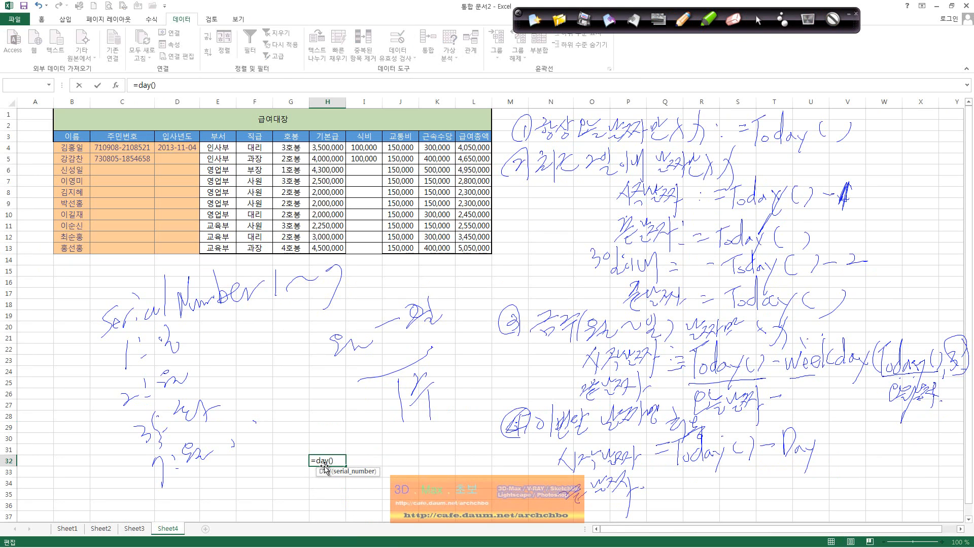
pyautogui.write('1')
pyautogui.press('Return')
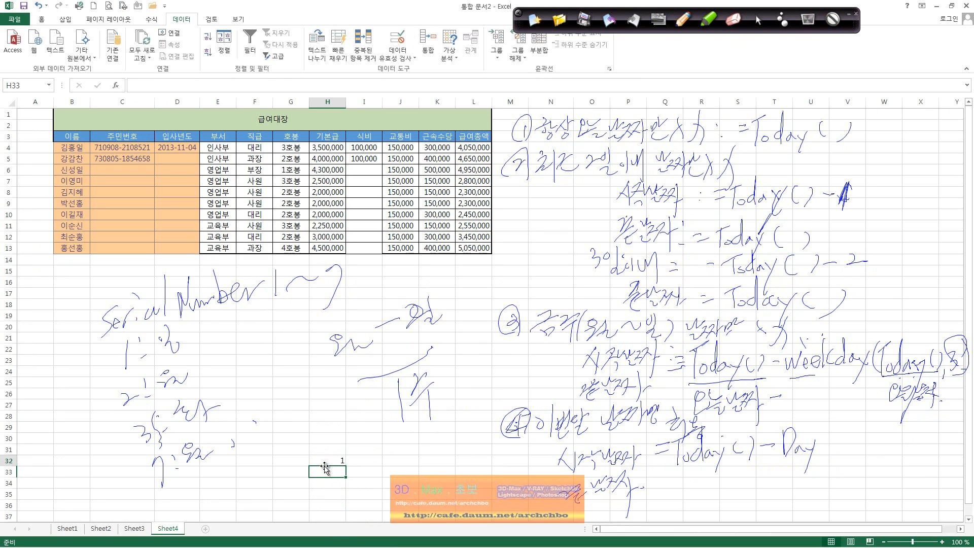
# Enter =DAY(D4) in H32 and compare its result of 4 with the 2013-11-04 hire date.
pyautogui.click(324, 463)
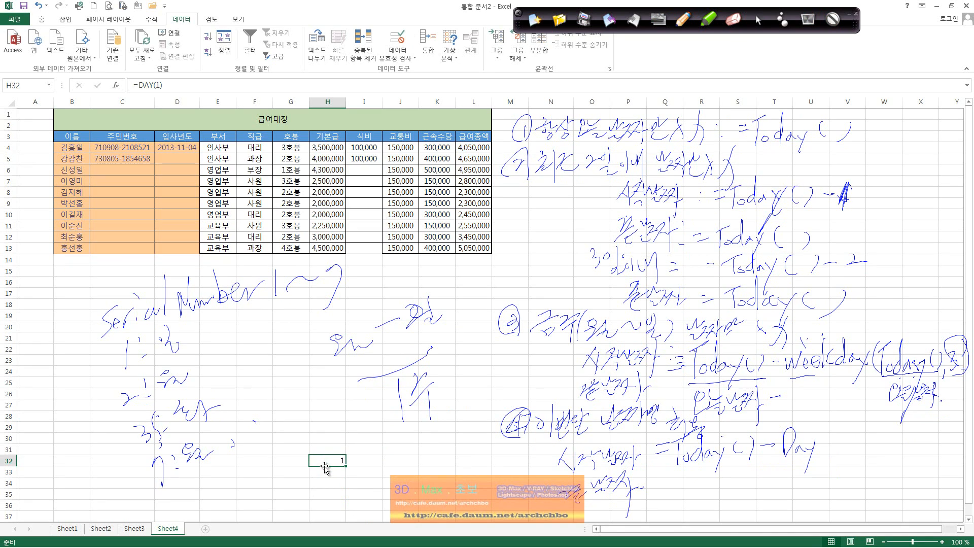
pyautogui.write('=day')
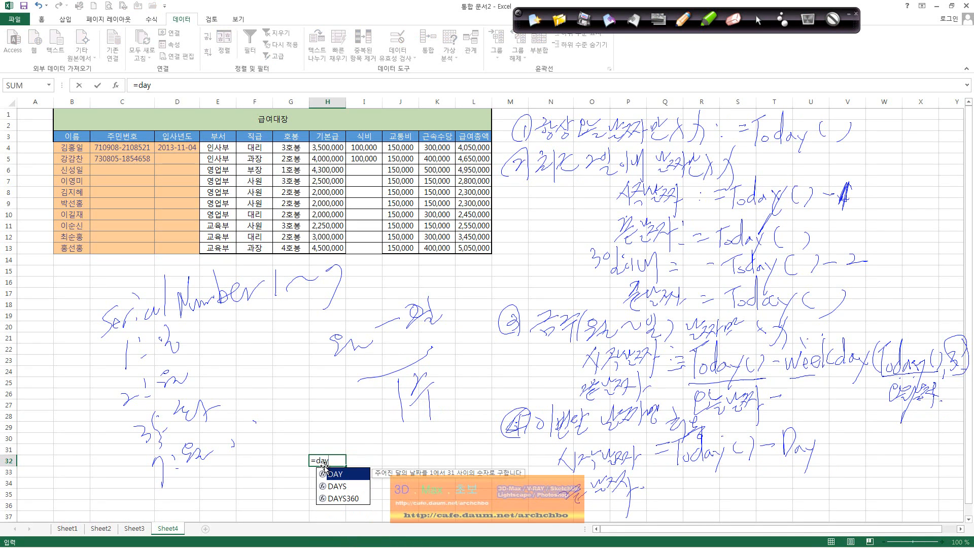
pyautogui.write('(')
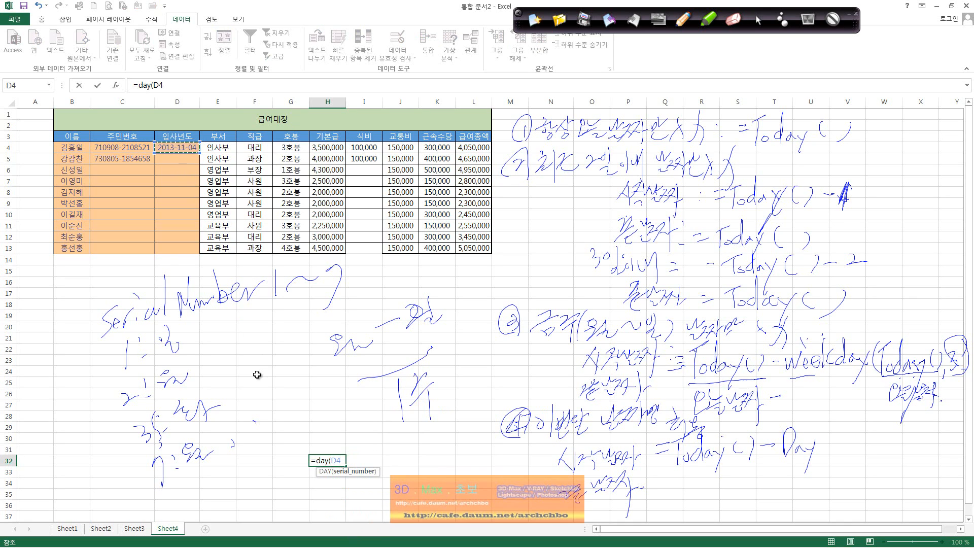
pyautogui.press('Return')
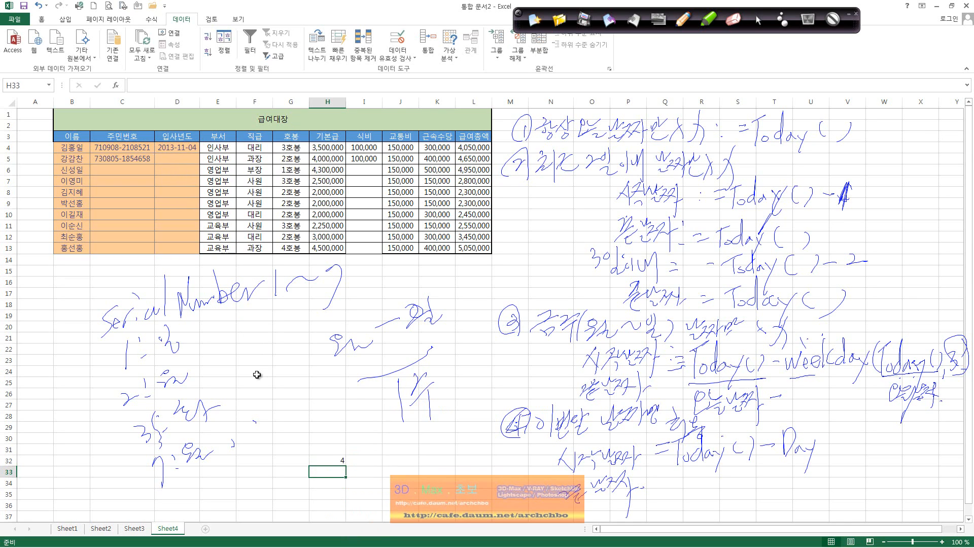
pyautogui.click(194, 151)
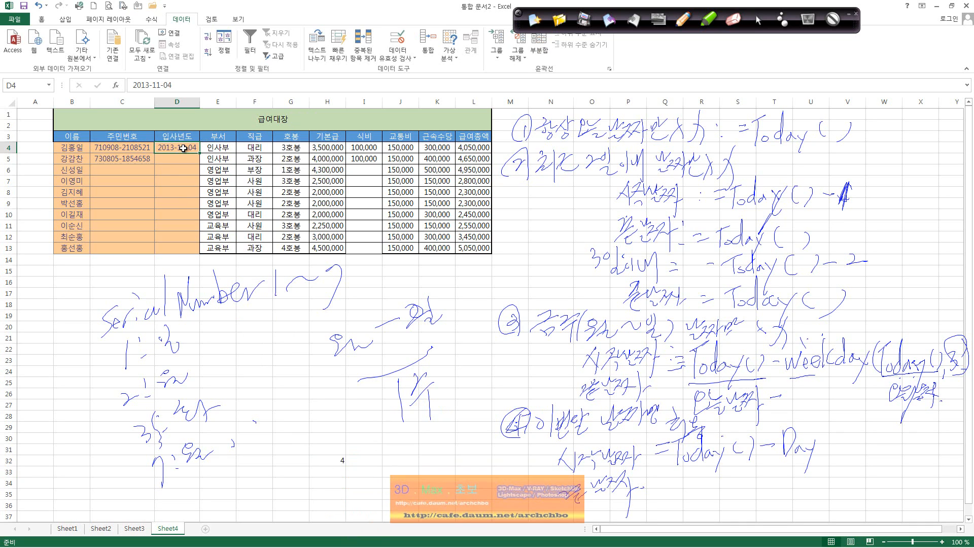
pyautogui.click(342, 459)
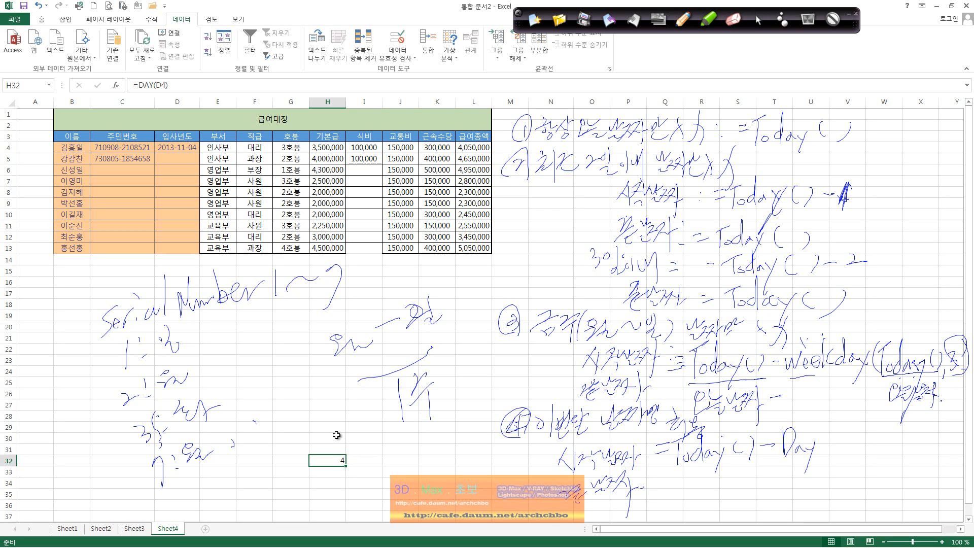
pyautogui.click(684, 24)
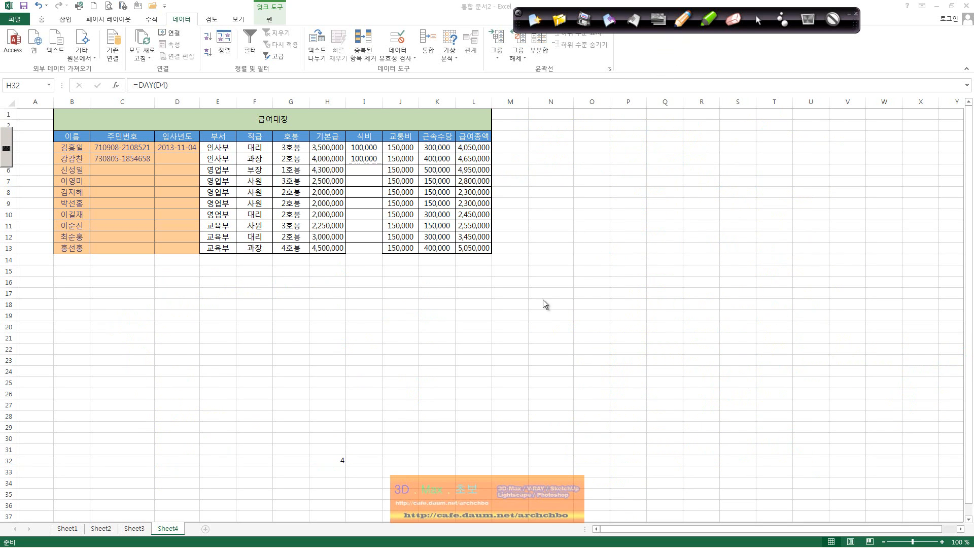
# Handwrite 'Day' below the table with a Korean note explaining it returns the day.
pyautogui.moveTo(277, 390); pyautogui.dragTo(280, 413)
pyautogui.moveTo(283, 383)
pyautogui.mouseDown()
pyautogui.moveTo(282, 422)
pyautogui.moveTo(322, 410)
pyautogui.mouseUp()
pyautogui.moveTo(325, 398); pyautogui.dragTo(315, 452)
pyautogui.moveTo(332, 414)
pyautogui.mouseDown()
pyautogui.moveTo(361, 412)
pyautogui.moveTo(369, 436)
pyautogui.moveTo(391, 425)
pyautogui.moveTo(368, 466)
pyautogui.moveTo(450, 446)
pyautogui.moveTo(456, 467)
pyautogui.mouseUp()
pyautogui.moveTo(341, 479); pyautogui.dragTo(343, 502)
pyautogui.moveTo(350, 488)
pyautogui.mouseDown()
pyautogui.moveTo(355, 497)
pyautogui.moveTo(386, 485)
pyautogui.moveTo(426, 487)
pyautogui.moveTo(464, 469)
pyautogui.moveTo(485, 480)
pyautogui.mouseUp()
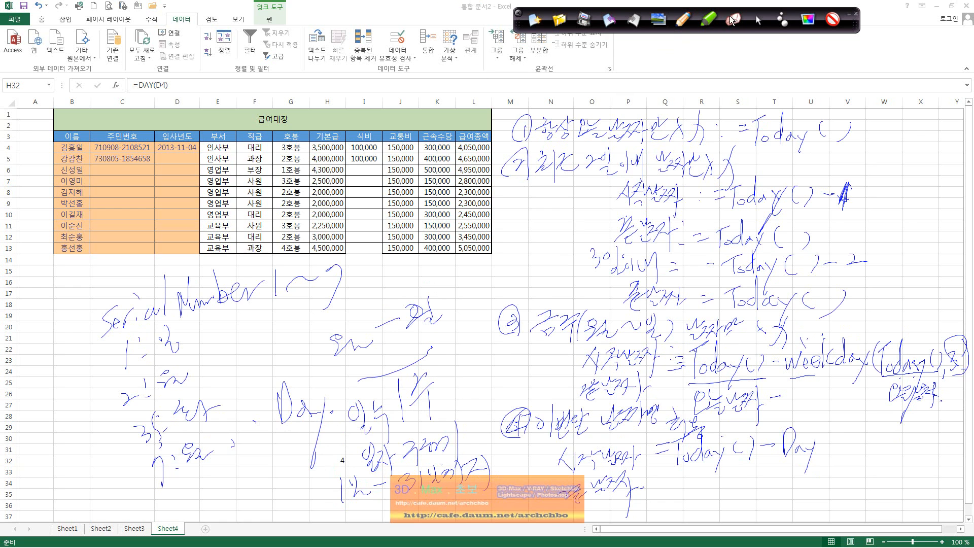
pyautogui.click(763, 23)
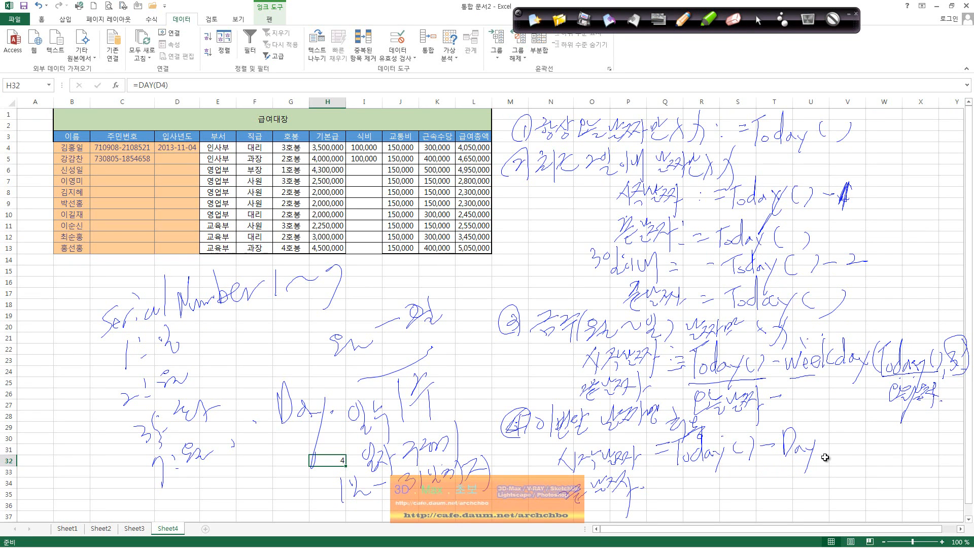
# Extend the ink formula to =Today()-Day(Today())+1, bracket the Day part, then clear all ink.
pyautogui.click(681, 21)
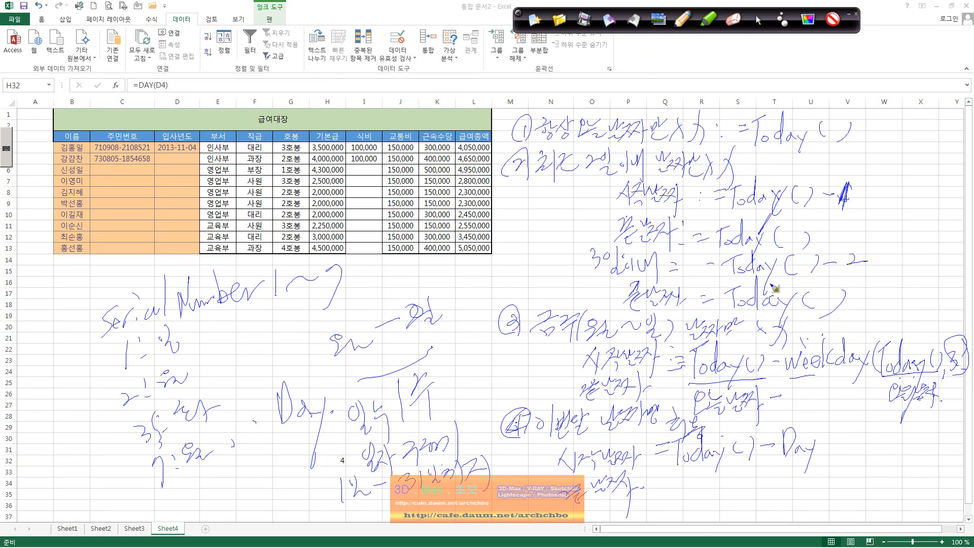
pyautogui.moveTo(831, 428)
pyautogui.mouseDown()
pyautogui.moveTo(826, 459)
pyautogui.moveTo(874, 444)
pyautogui.mouseUp()
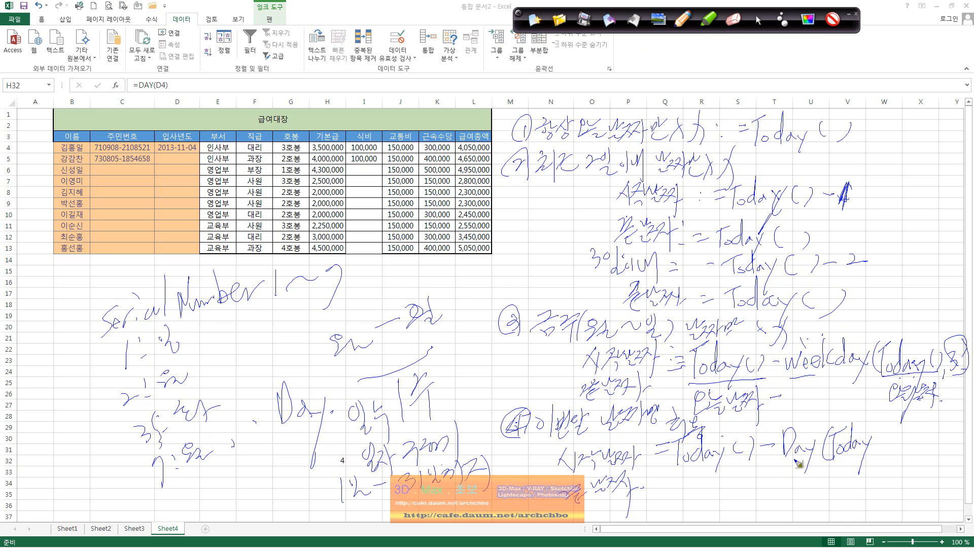
pyautogui.moveTo(881, 435)
pyautogui.mouseDown()
pyautogui.moveTo(878, 447)
pyautogui.moveTo(895, 448)
pyautogui.mouseUp()
pyautogui.moveTo(901, 435); pyautogui.dragTo(932, 440)
pyautogui.moveTo(937, 420); pyautogui.dragTo(939, 441)
pyautogui.moveTo(811, 459); pyautogui.dragTo(804, 469)
pyautogui.moveTo(711, 474)
pyautogui.mouseDown()
pyautogui.moveTo(712, 495)
pyautogui.moveTo(809, 484)
pyautogui.mouseUp()
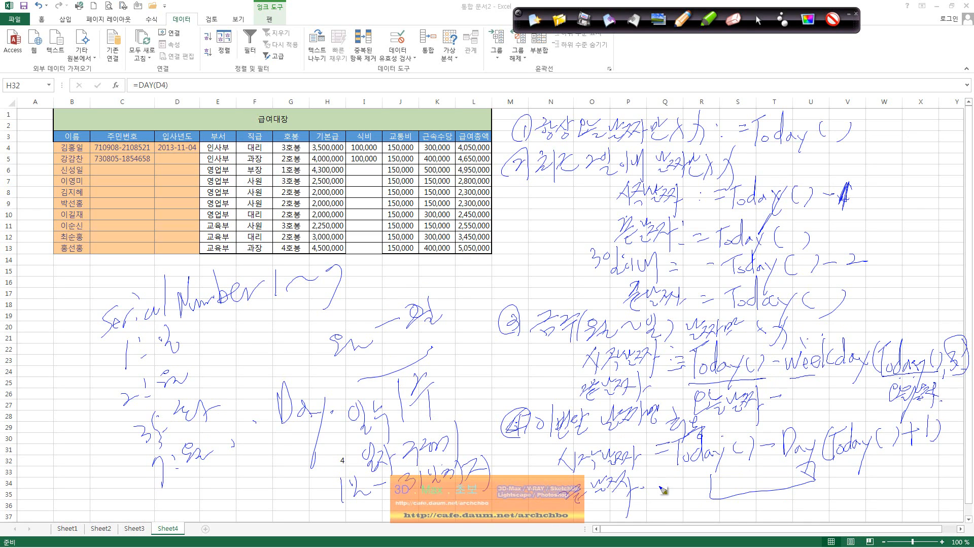
pyautogui.moveTo(665, 490)
pyautogui.mouseDown()
pyautogui.moveTo(705, 474)
pyautogui.moveTo(700, 510)
pyautogui.moveTo(723, 492)
pyautogui.moveTo(783, 482)
pyautogui.moveTo(801, 492)
pyautogui.moveTo(821, 477)
pyautogui.mouseUp()
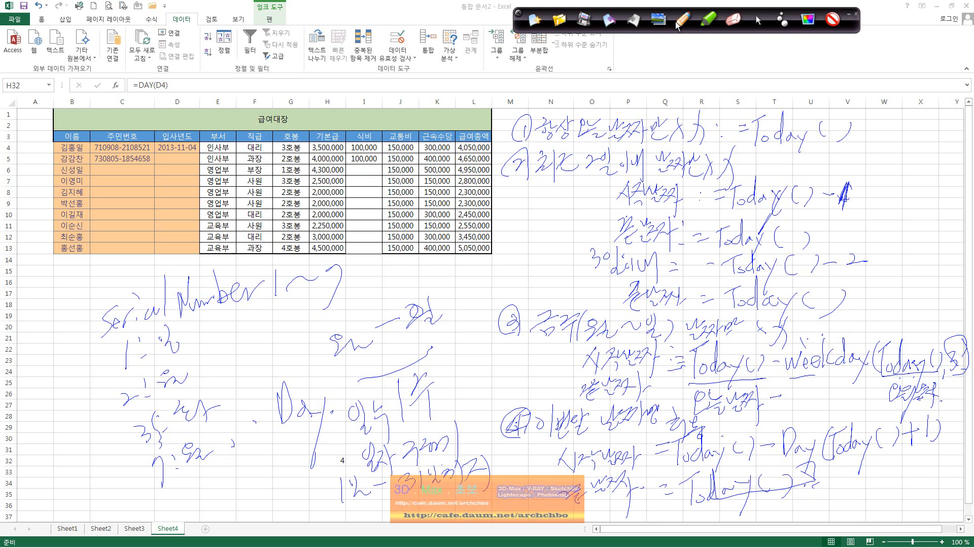
pyautogui.click(534, 20)
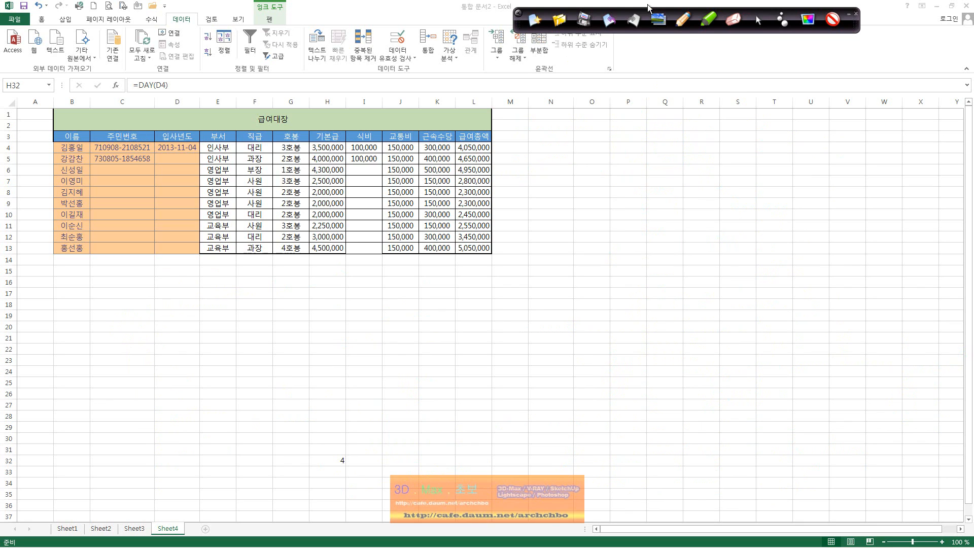
# Handwrite a two-line function-usage note at the upper right and circle it.
pyautogui.click(682, 20)
pyautogui.moveTo(552, 137)
pyautogui.mouseDown()
pyautogui.moveTo(566, 153)
pyautogui.moveTo(598, 150)
pyautogui.moveTo(610, 136)
pyautogui.moveTo(625, 149)
pyautogui.moveTo(685, 142)
pyautogui.moveTo(730, 156)
pyautogui.moveTo(794, 136)
pyautogui.moveTo(794, 152)
pyautogui.moveTo(826, 140)
pyautogui.moveTo(836, 158)
pyautogui.moveTo(865, 152)
pyautogui.moveTo(866, 135)
pyautogui.moveTo(892, 132)
pyautogui.moveTo(934, 152)
pyautogui.moveTo(964, 149)
pyautogui.mouseUp()
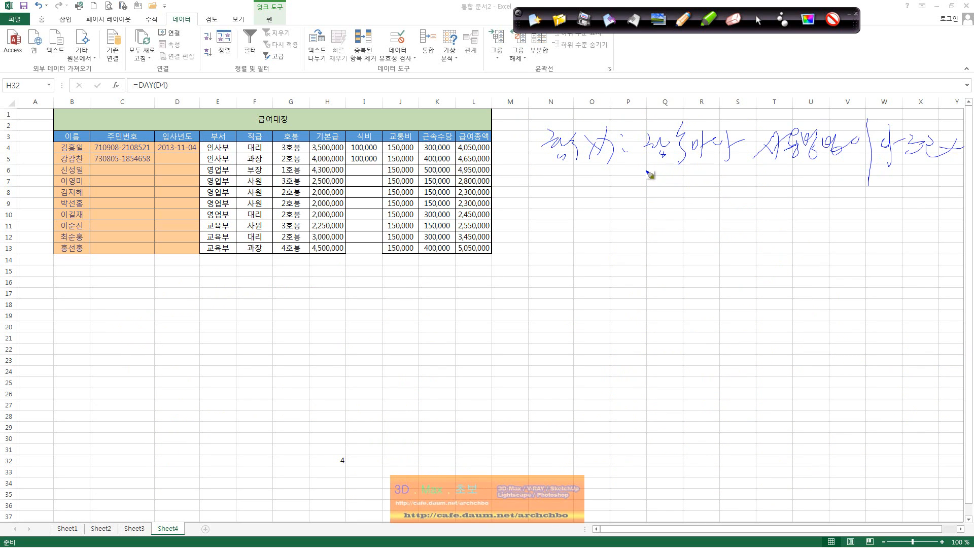
pyautogui.moveTo(647, 173)
pyautogui.mouseDown()
pyautogui.moveTo(677, 166)
pyautogui.moveTo(663, 232)
pyautogui.moveTo(695, 202)
pyautogui.moveTo(678, 231)
pyautogui.mouseUp()
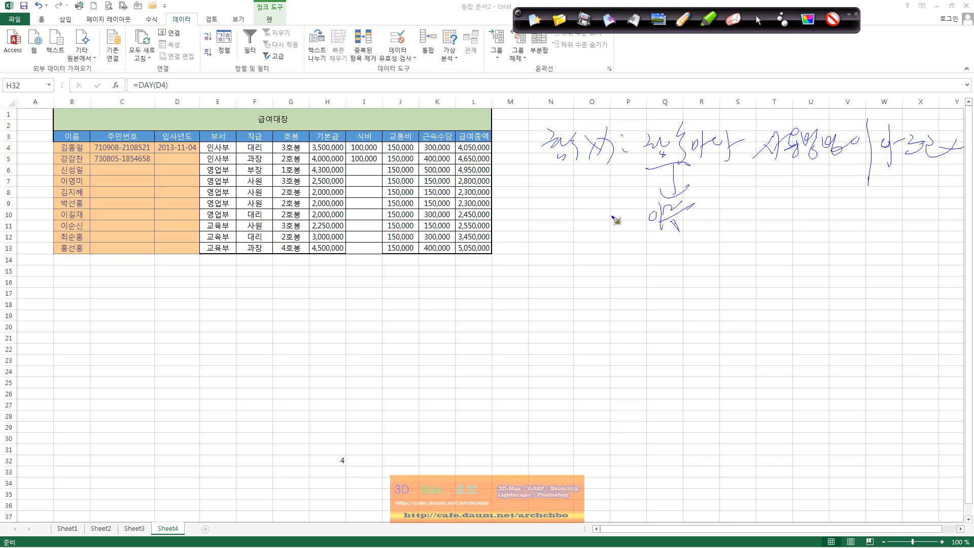
pyautogui.moveTo(609, 212)
pyautogui.mouseDown()
pyautogui.moveTo(685, 229)
pyautogui.moveTo(742, 206)
pyautogui.moveTo(749, 223)
pyautogui.moveTo(765, 196)
pyautogui.moveTo(806, 219)
pyautogui.mouseUp()
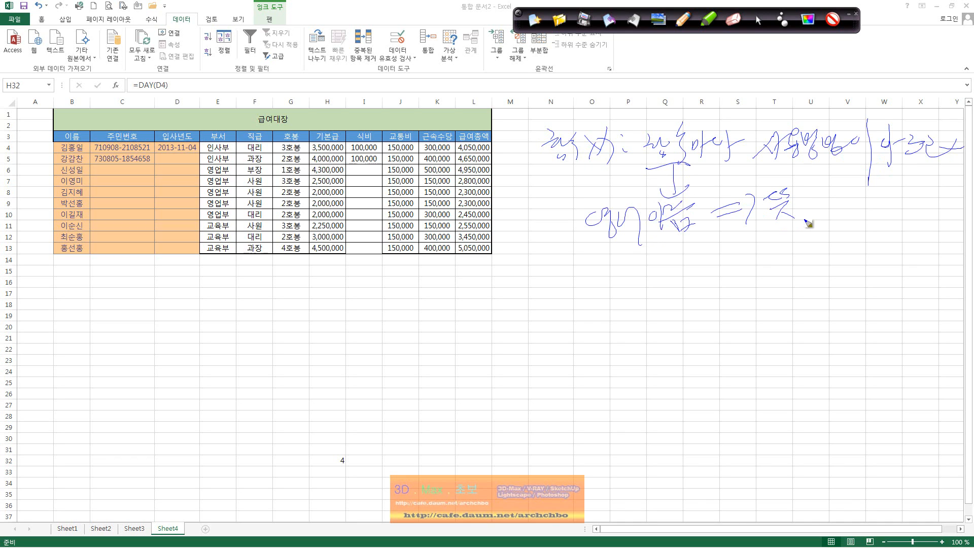
pyautogui.moveTo(654, 236)
pyautogui.mouseDown()
pyautogui.moveTo(837, 163)
pyautogui.moveTo(730, 180)
pyautogui.mouseUp()
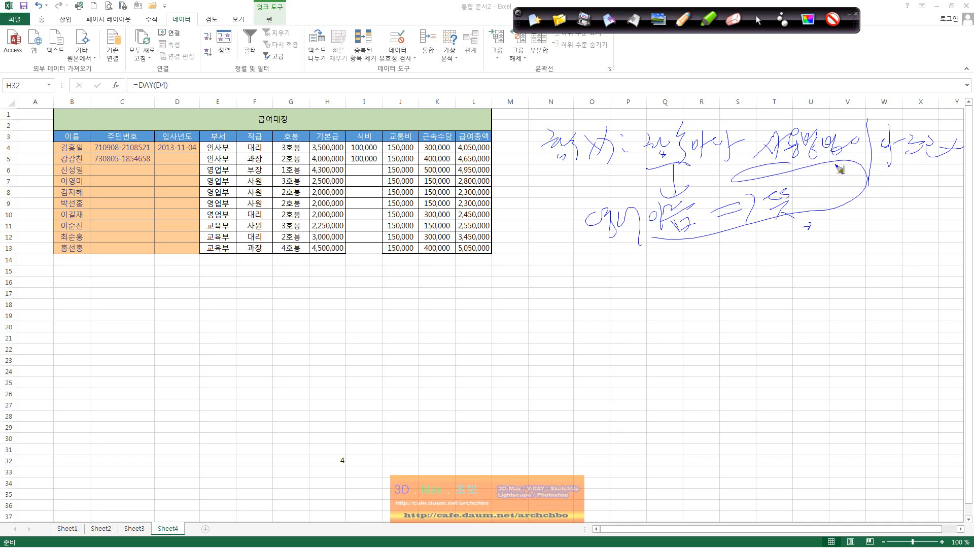
# Erase all ink, return to normal editing, and select cells N7 and M12.
pyautogui.click(539, 23)
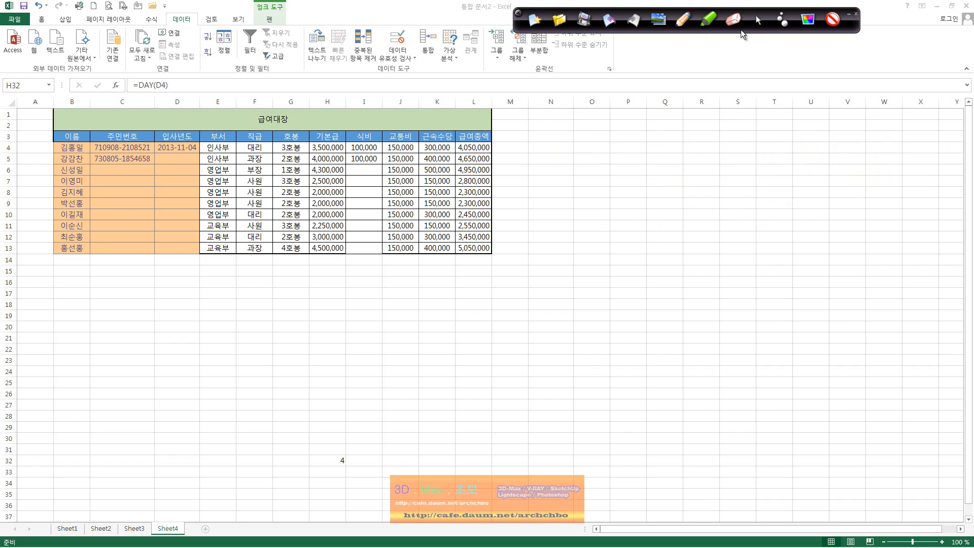
pyautogui.click(761, 26)
pyautogui.click(550, 184)
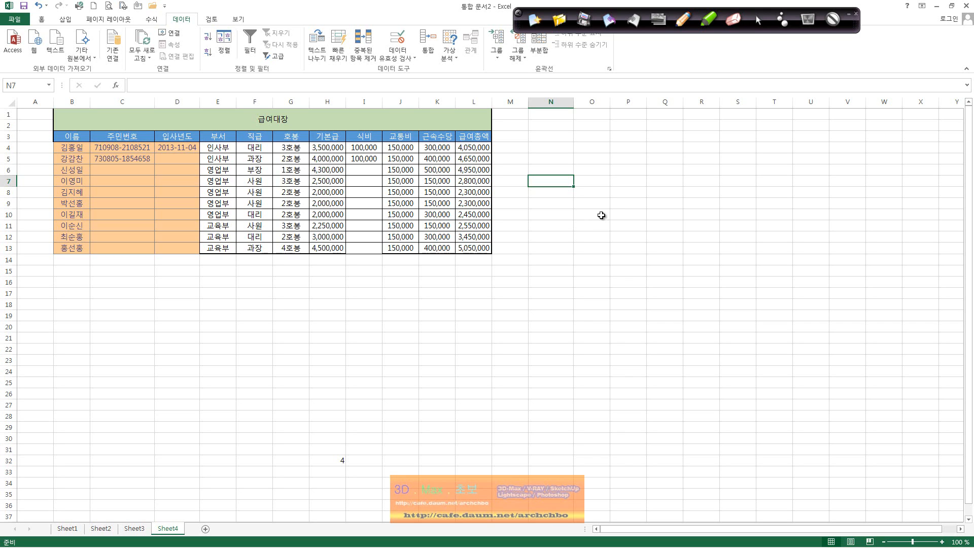
pyautogui.click(525, 237)
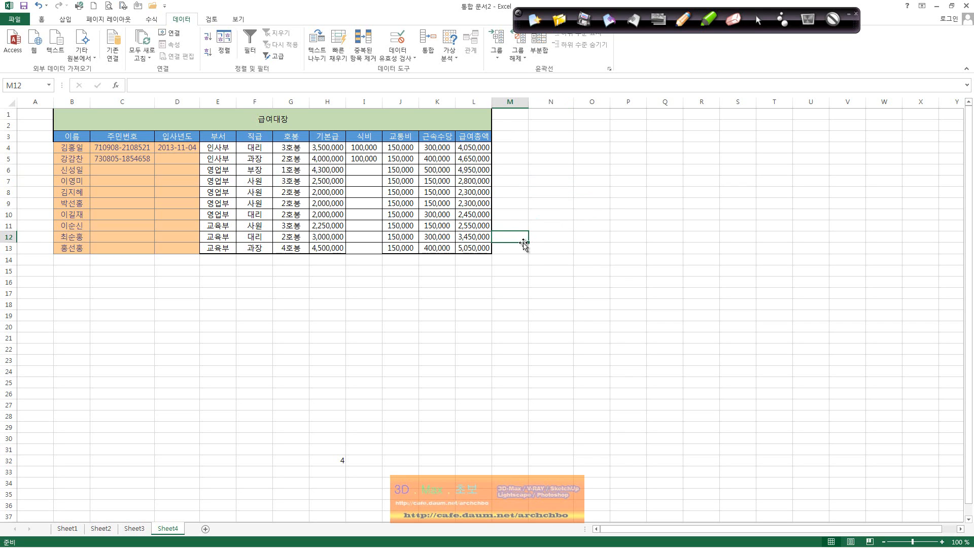